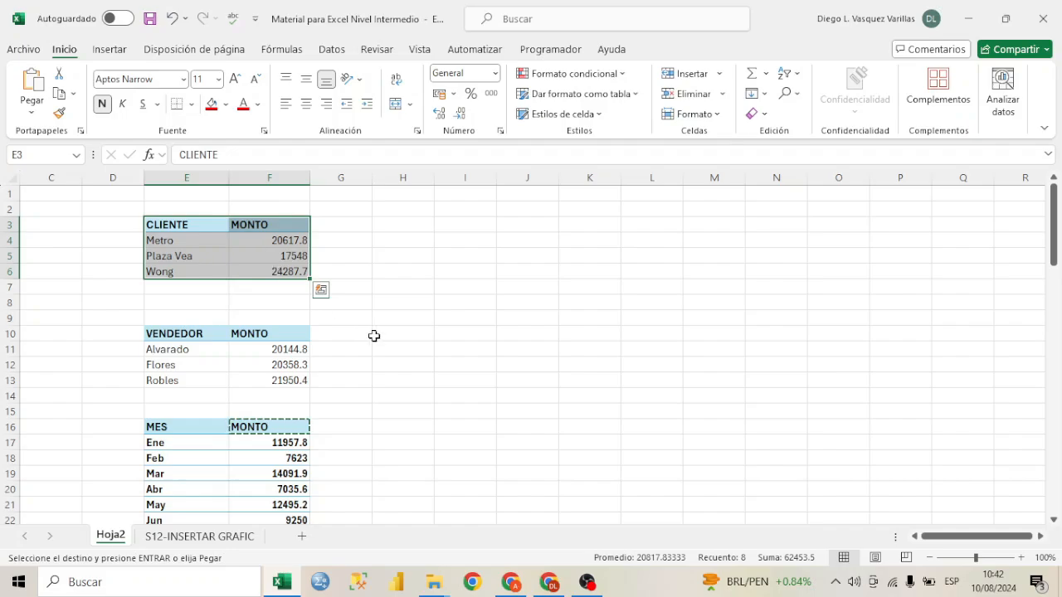
left_click(379, 334)
left_click_drag(228, 226, 275, 266)
left_click_drag(199, 226, 287, 273)
left_click_drag(222, 226, 209, 272)
left_click_drag(277, 228, 291, 267)
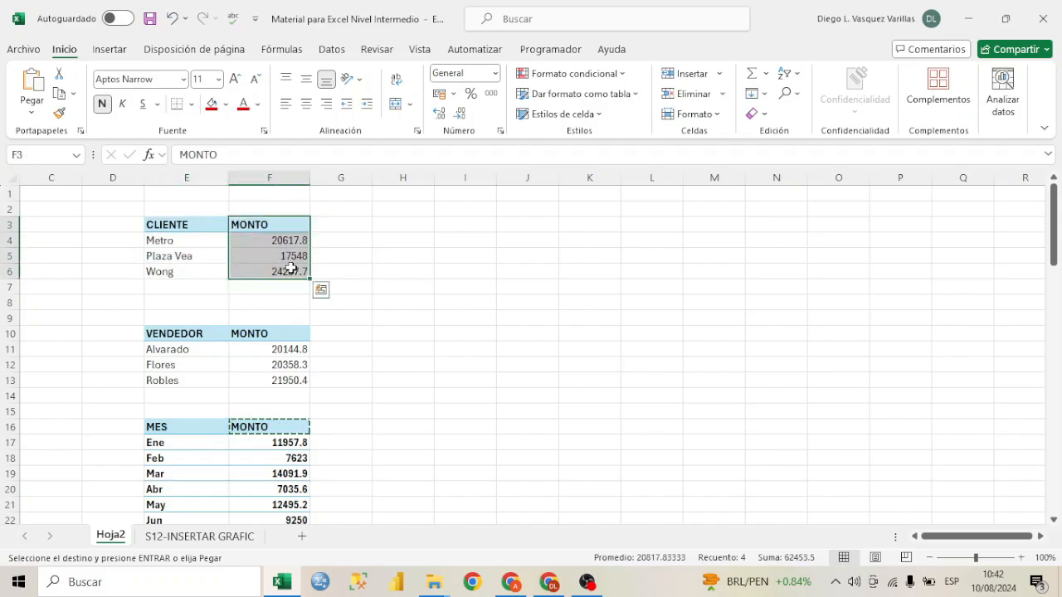
left_click_drag(201, 224, 295, 272)
left_click(292, 286)
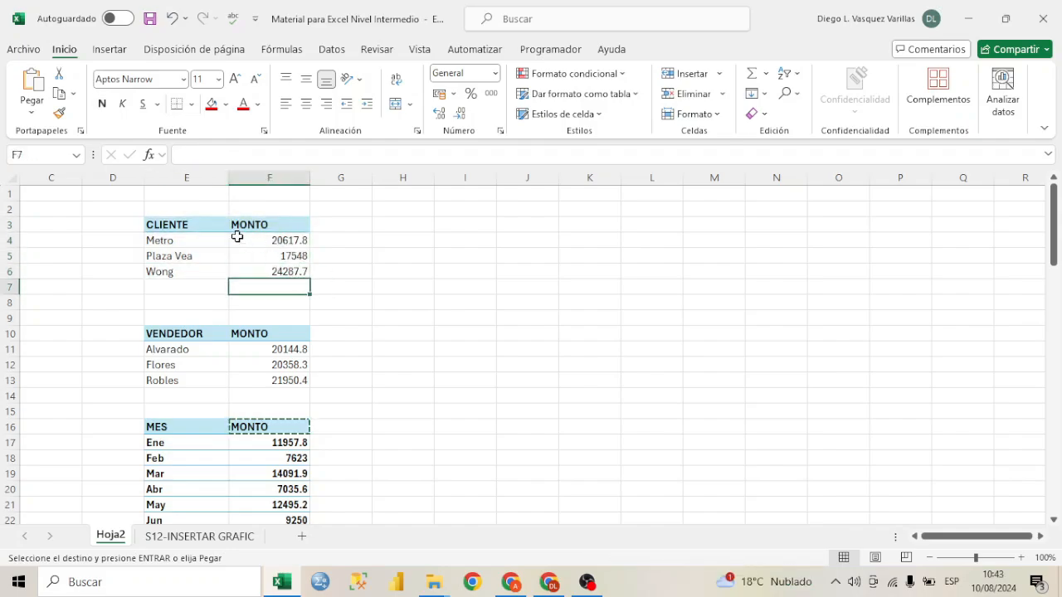
left_click_drag(221, 247, 249, 256)
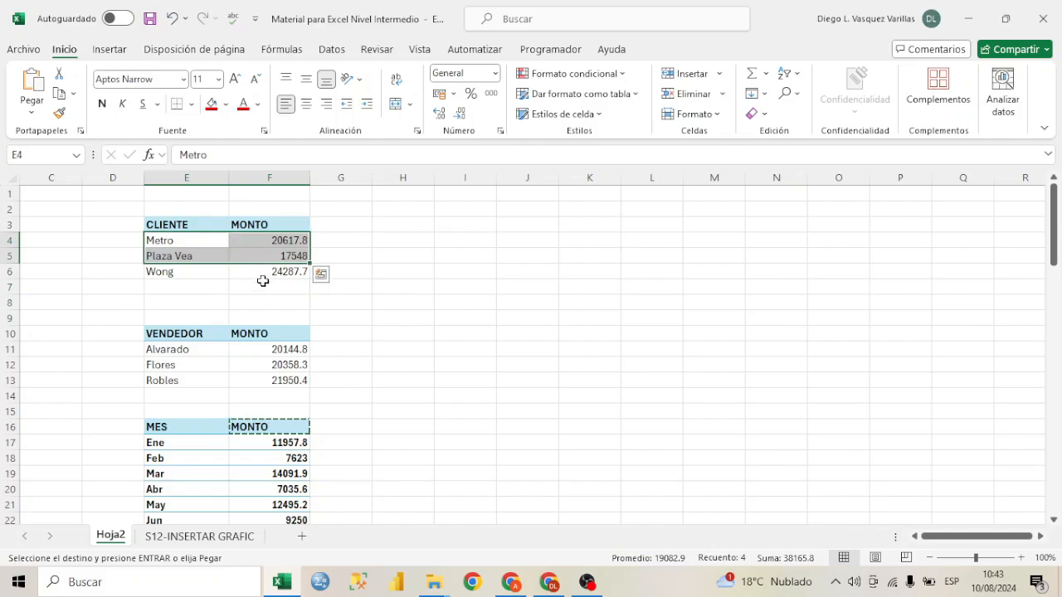
left_click_drag(214, 224, 271, 270)
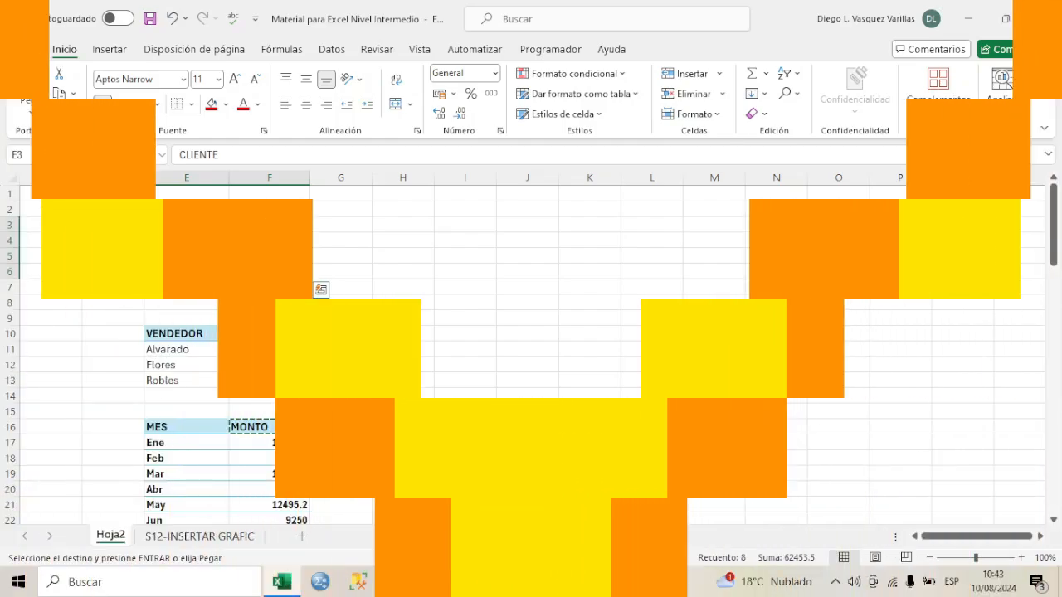
left_click(259, 243)
Insert a 2-D clustered column chart from the CLIENTE and MONTO table (E3:F6) and place it beside the tables
left_click_drag(213, 227, 285, 272)
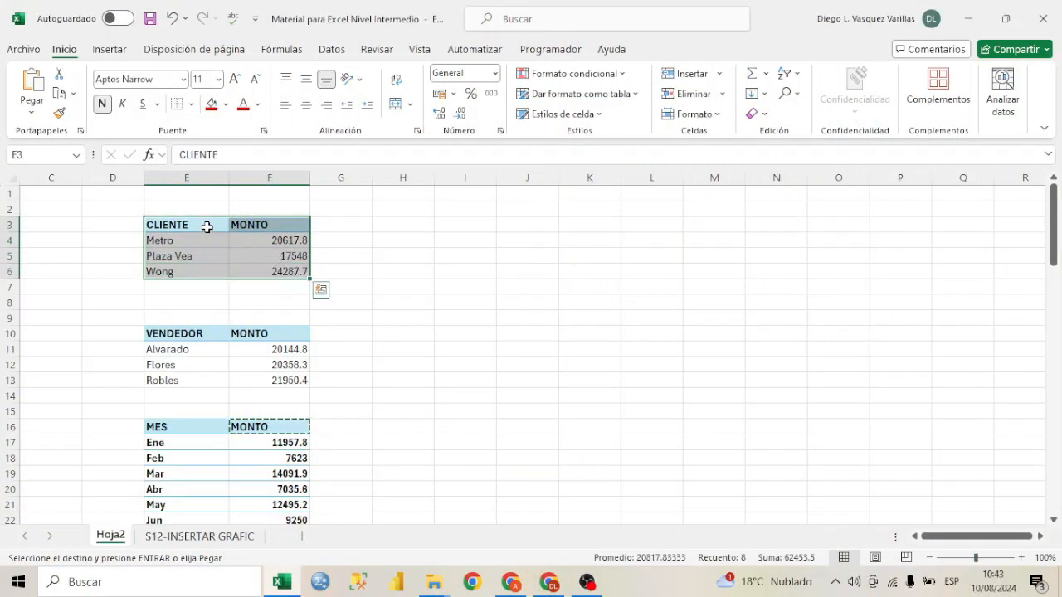
left_click_drag(207, 225, 274, 264)
left_click(109, 49)
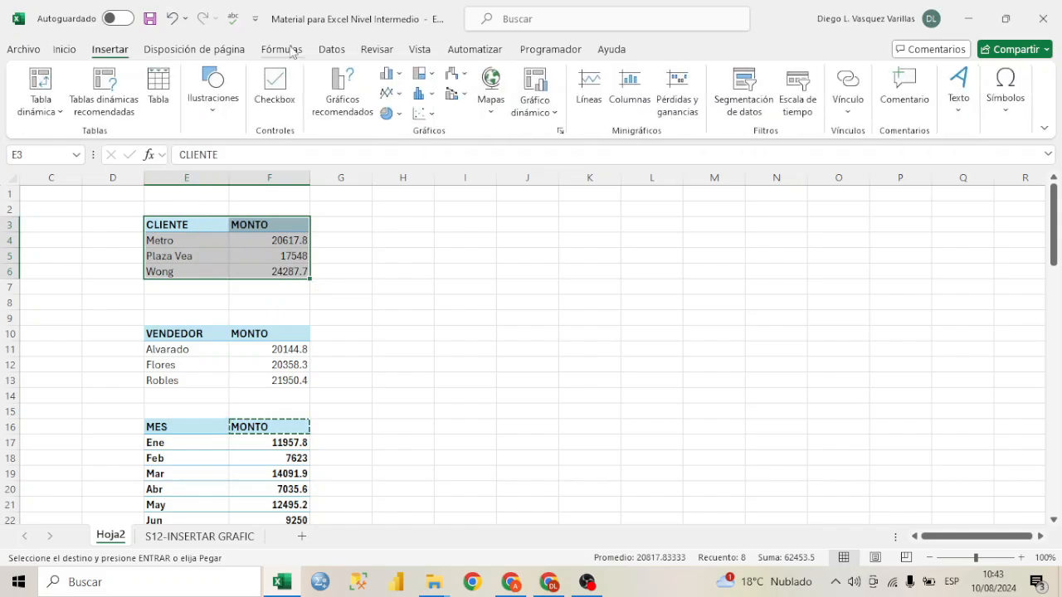
left_click(398, 77)
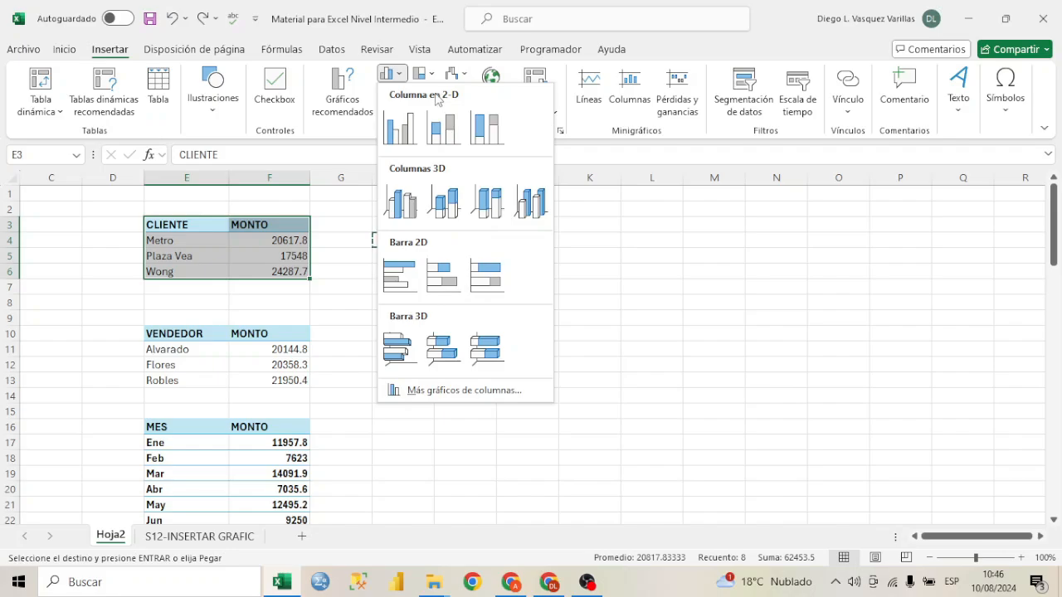
left_click(411, 140)
left_click_drag(598, 303, 630, 269)
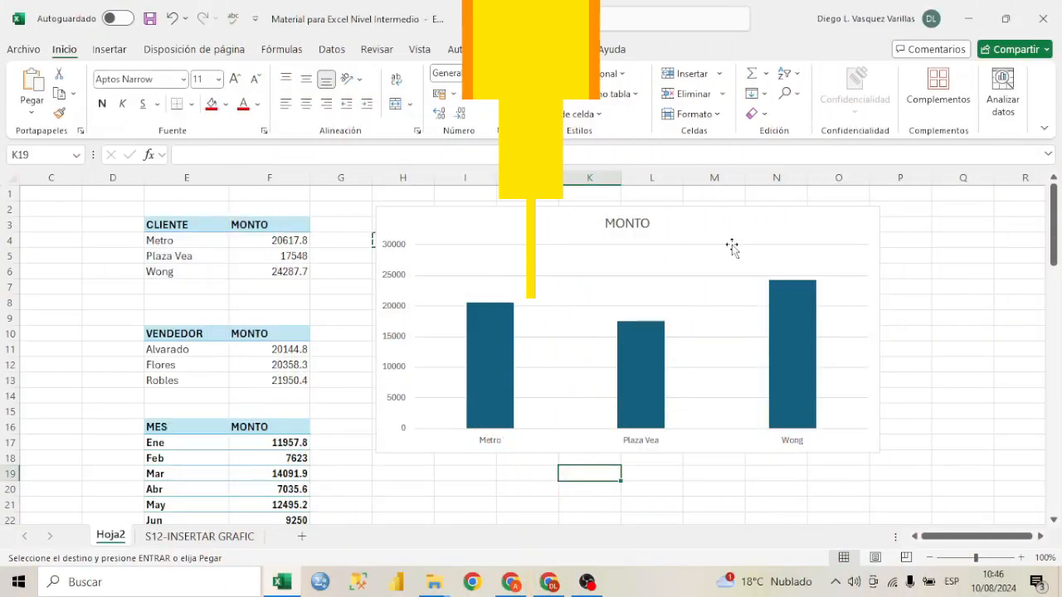
Examine how the column chart's title and bars correspond to the MONTO header and client amounts in the source table
left_click(600, 417)
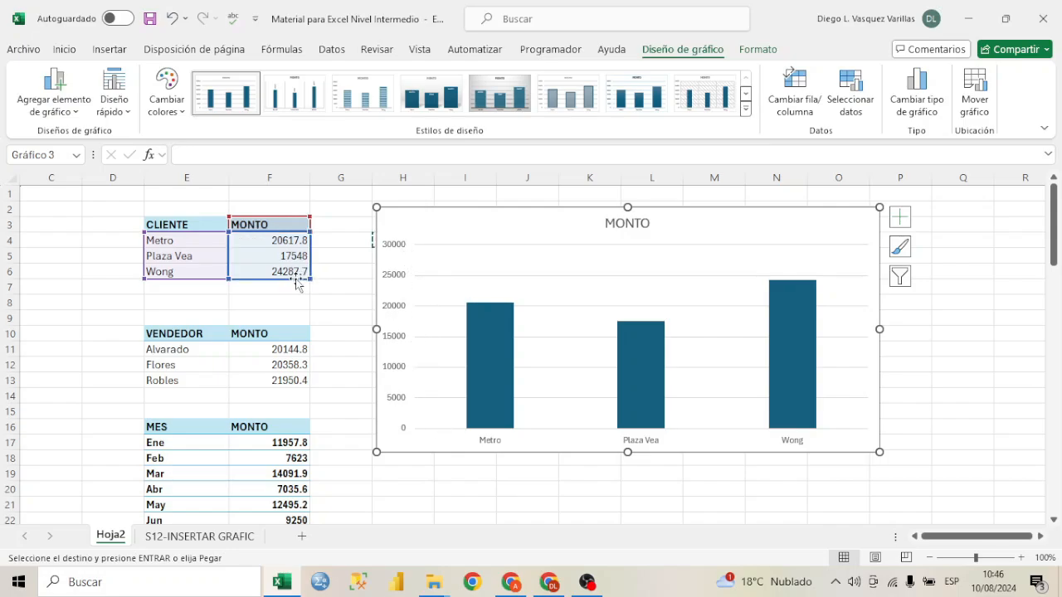
left_click(296, 248)
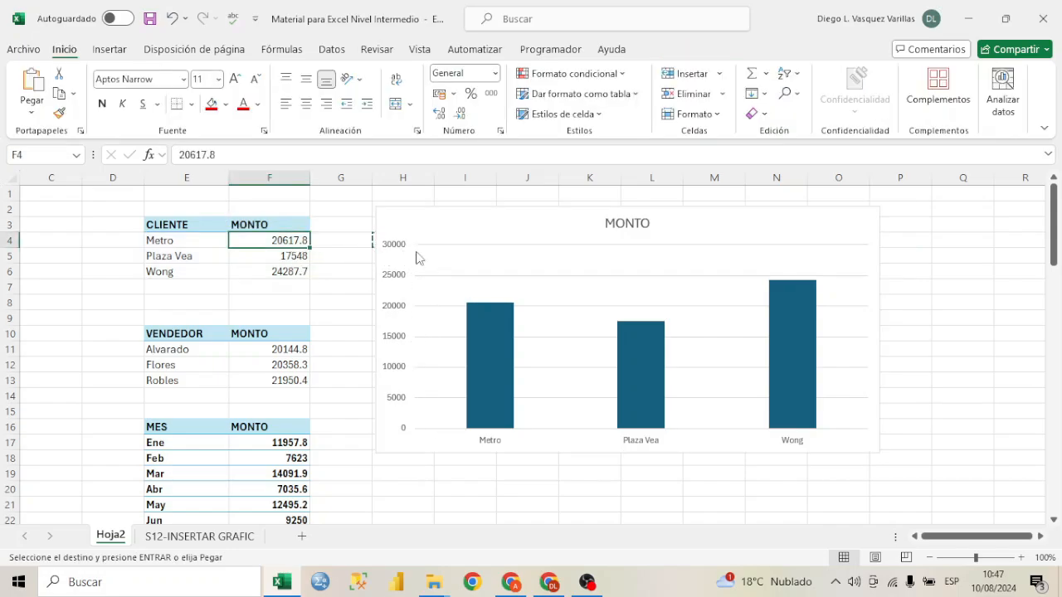
left_click(303, 257)
left_click(297, 272)
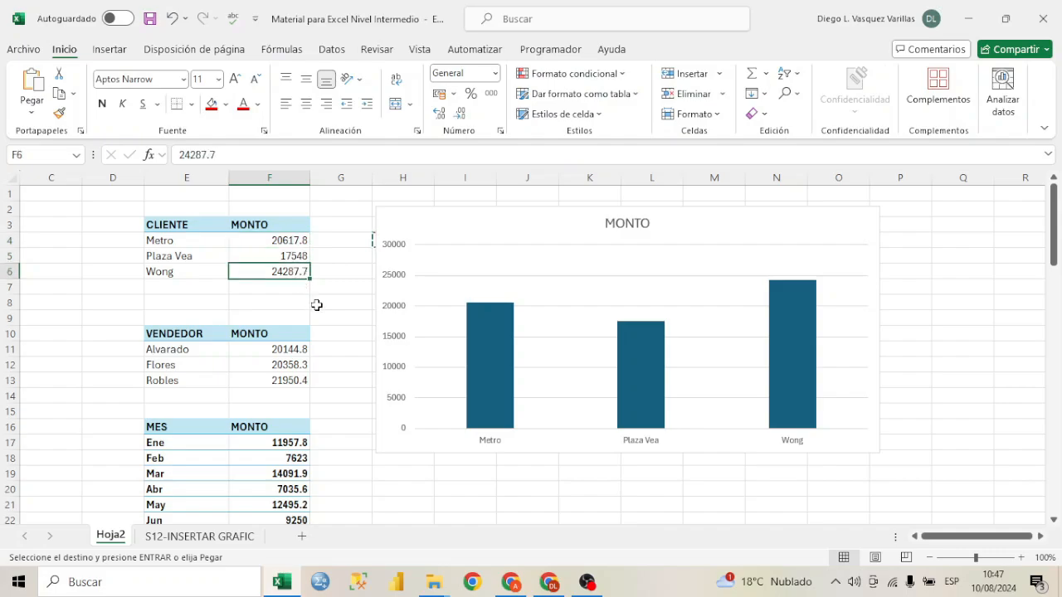
left_click(446, 217)
left_click(290, 226)
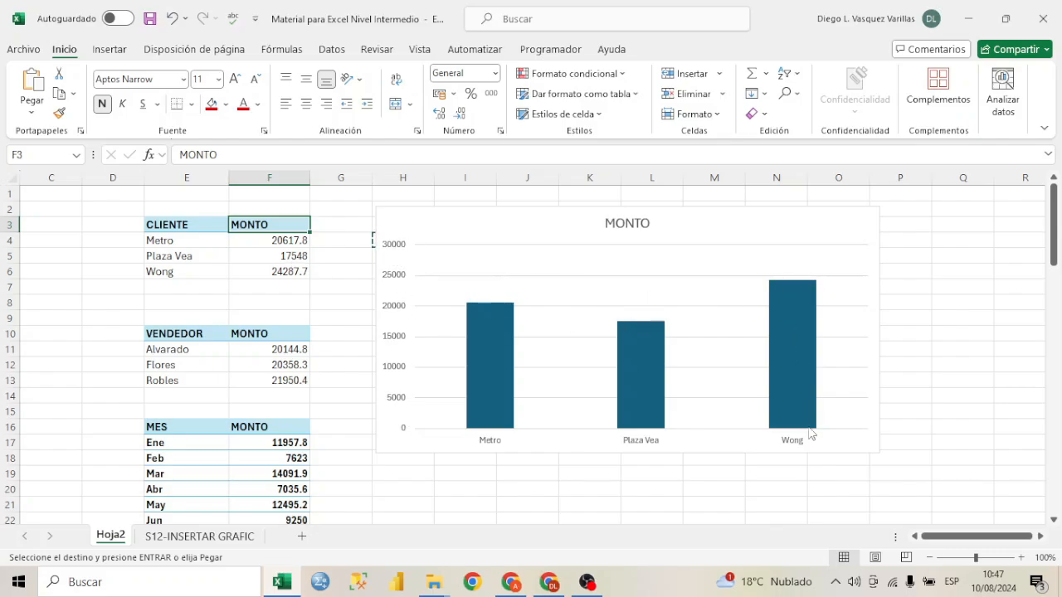
mouse_move(789, 301)
left_click(285, 240)
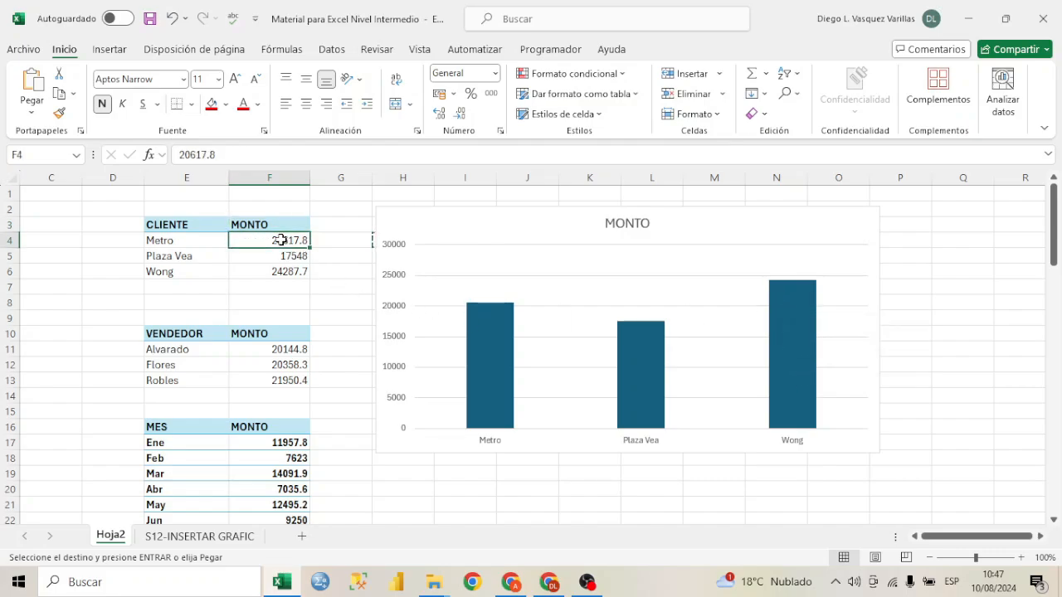
left_click_drag(282, 271, 200, 271)
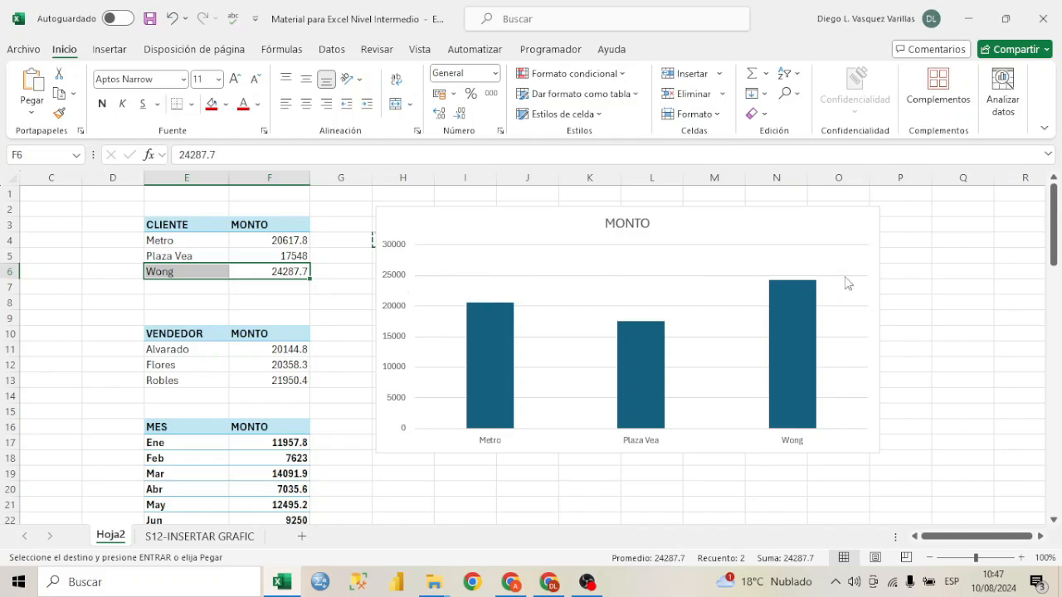
mouse_move(789, 335)
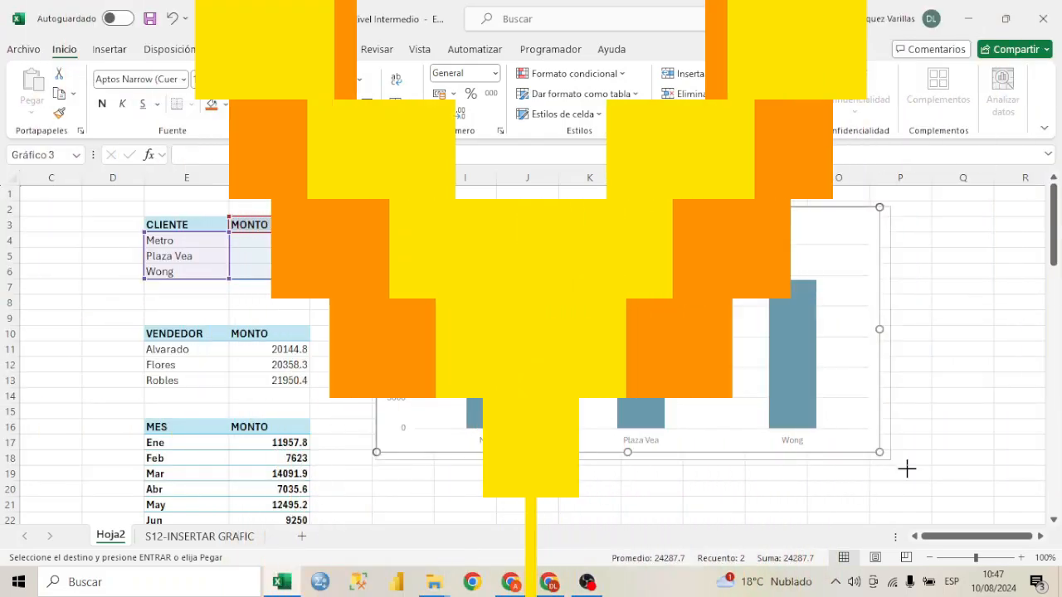
Enlarge the column chart and add data labels to the bars of its MONTO series
left_click_drag(907, 467, 945, 490)
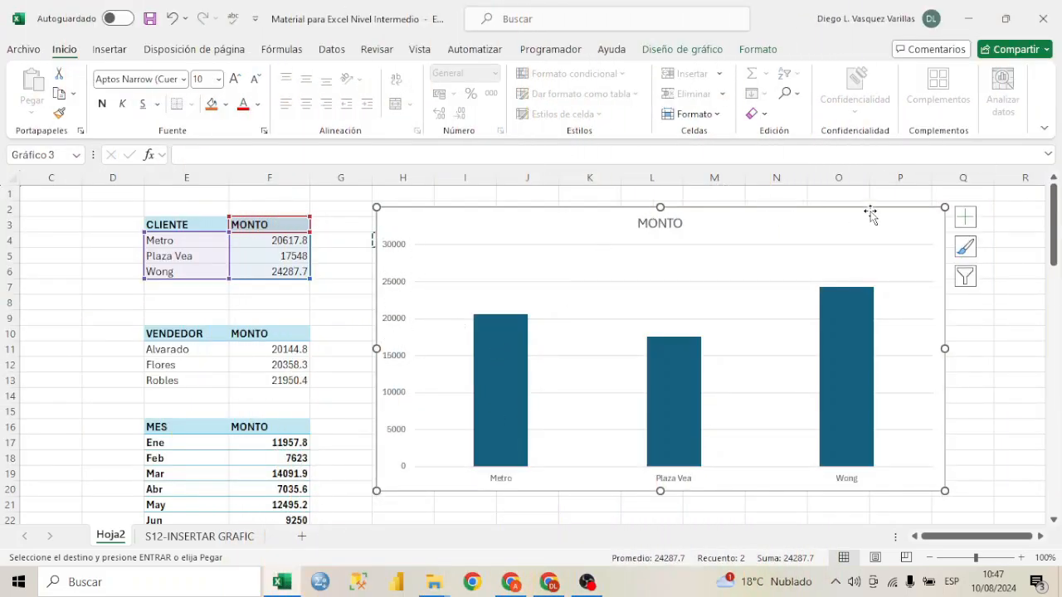
left_click(985, 363)
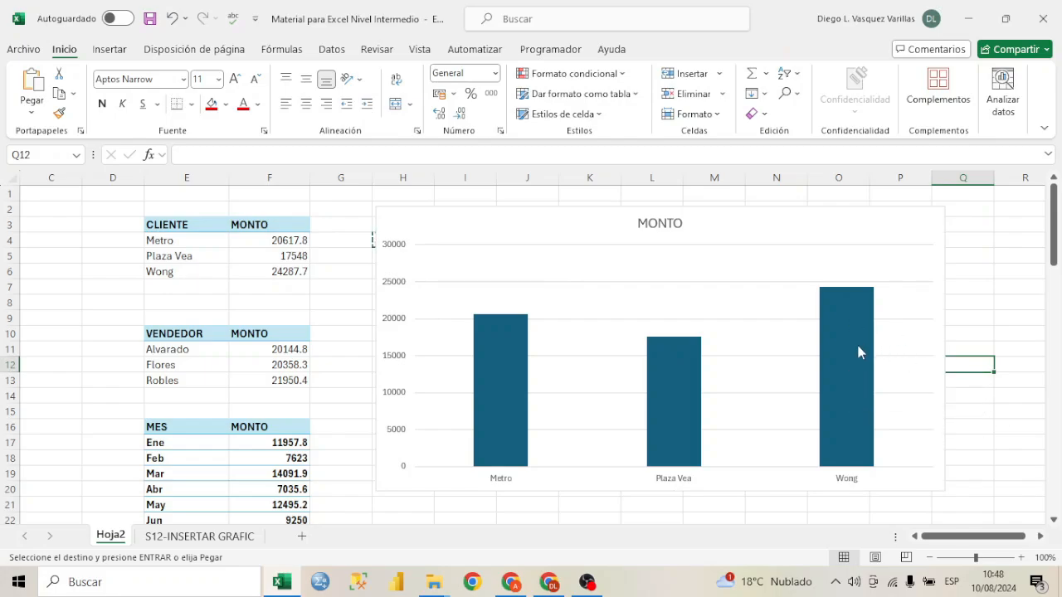
mouse_move(858, 351)
left_click(657, 366)
right_click(512, 353)
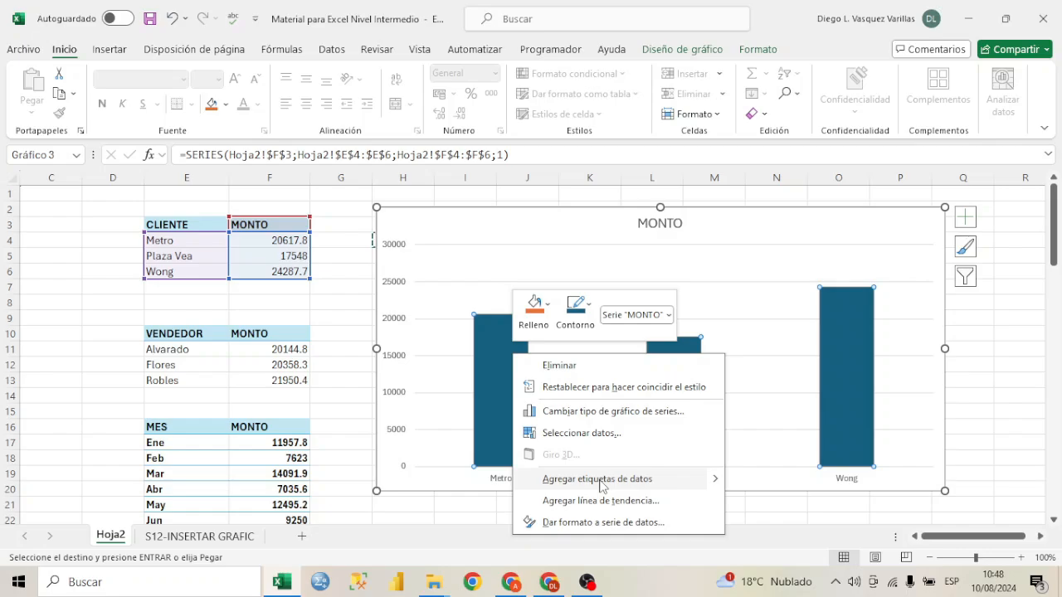
left_click(602, 486)
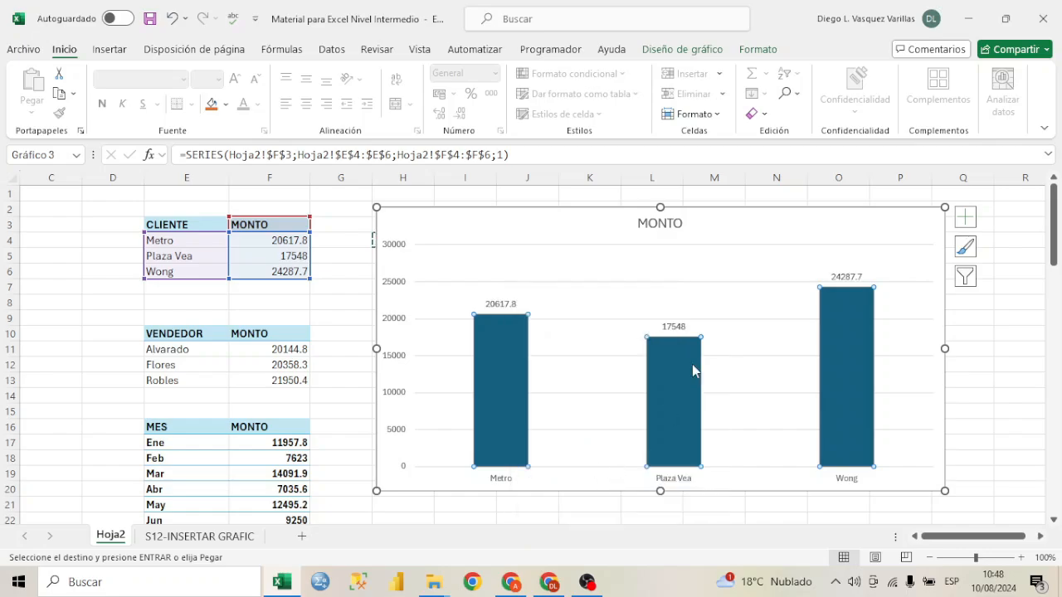
Make all of the chart's data labels bold and red
left_click(510, 305)
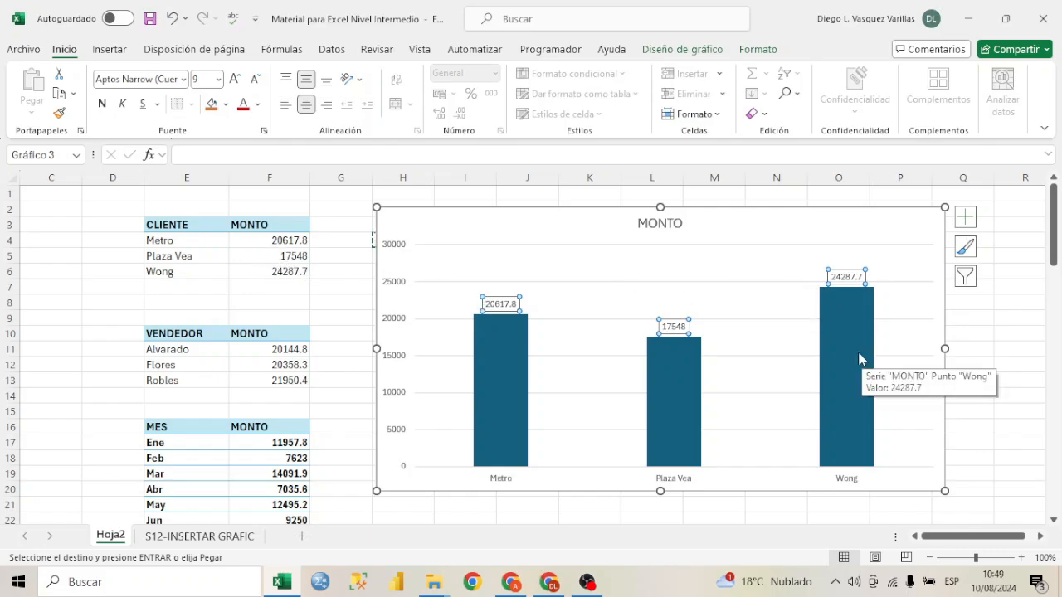
key("ctrl+n")
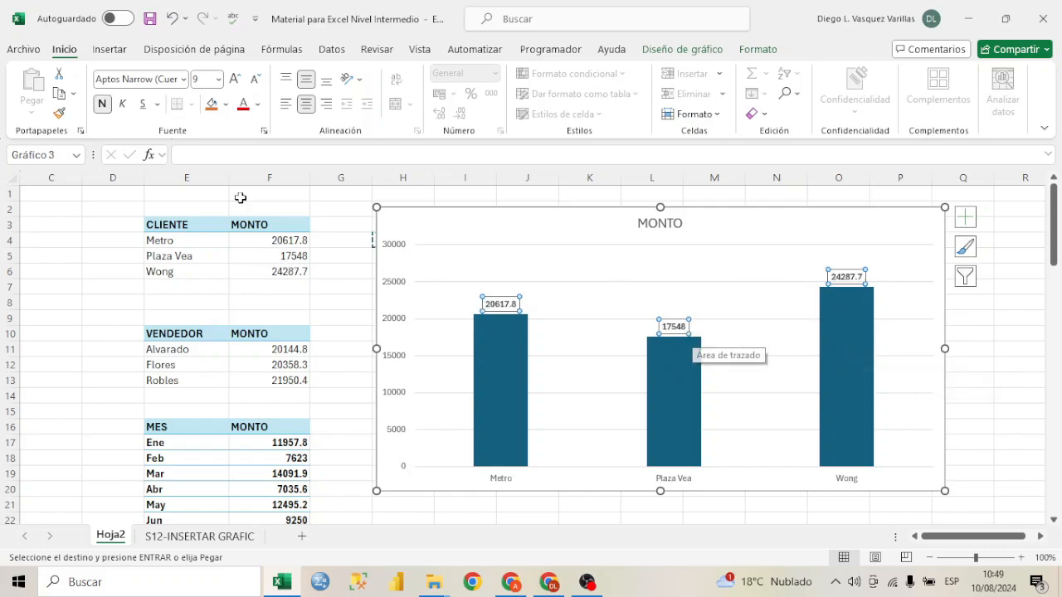
left_click(241, 109)
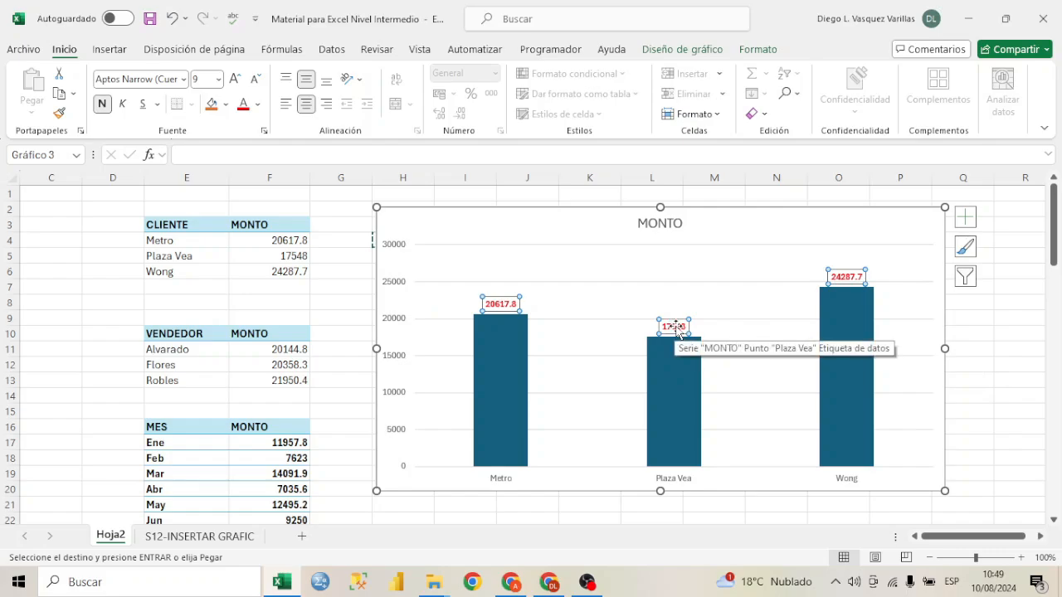
Try moving the Metro data label down into its bar, and undo the move
left_click(490, 307)
left_click(490, 307)
left_click_drag(489, 306, 494, 340)
left_click(673, 326)
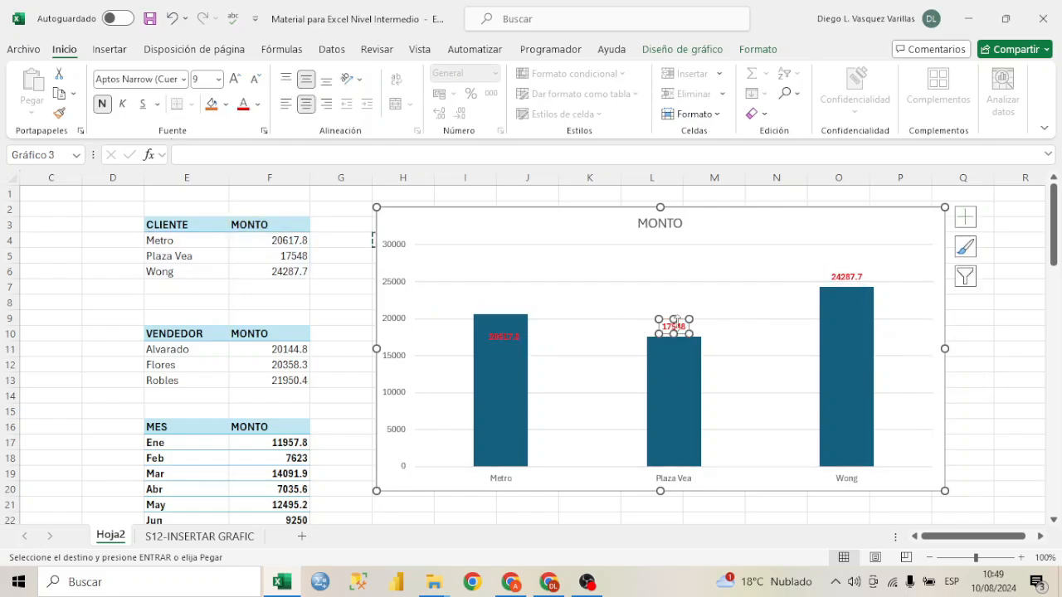
key("ctrl+z")
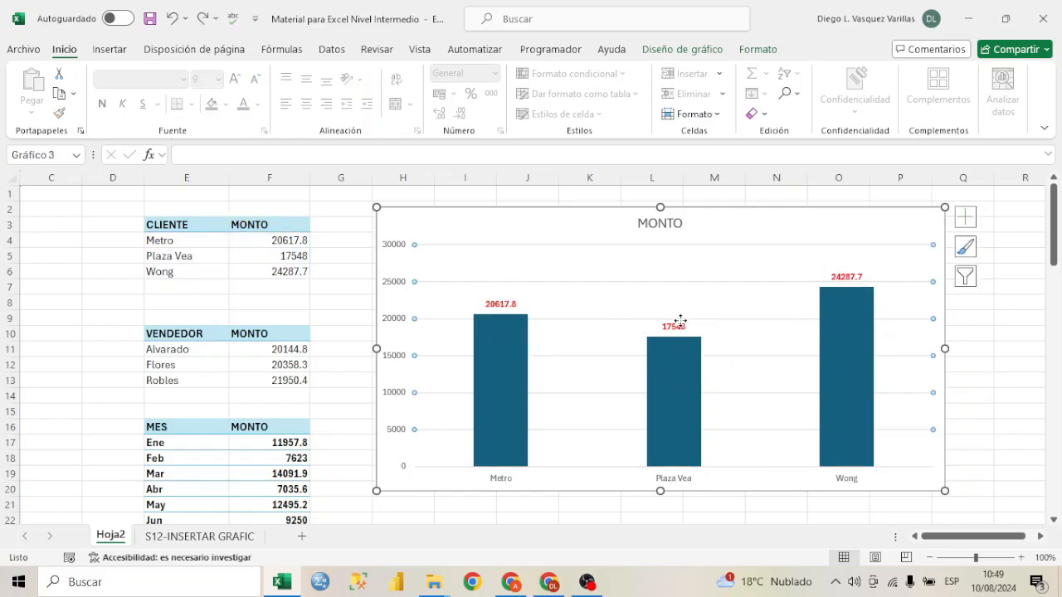
Open the formatting options for the MONTO series data labels
right_click(679, 321)
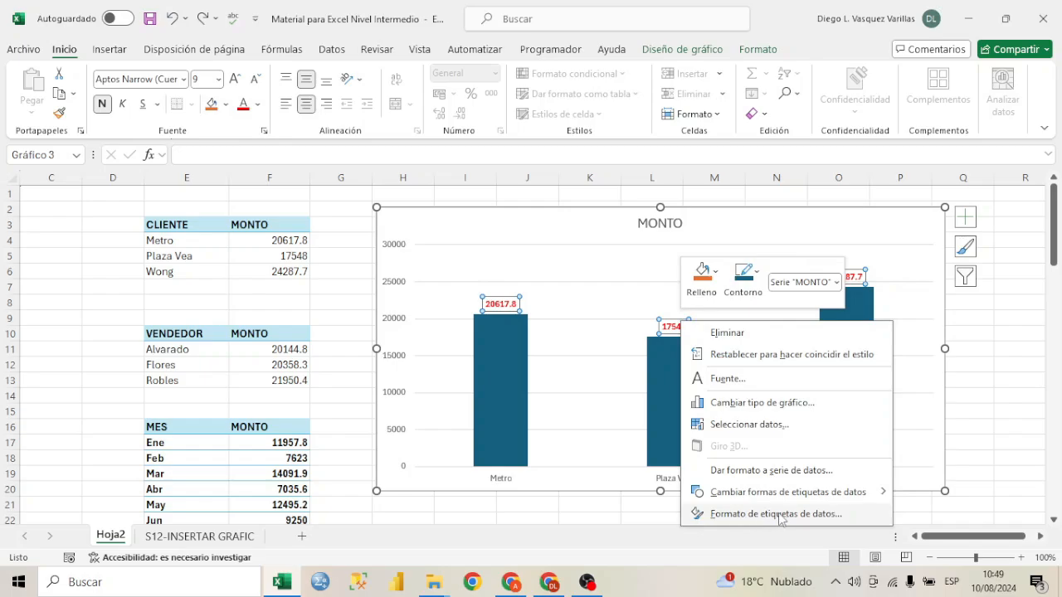
left_click(839, 516)
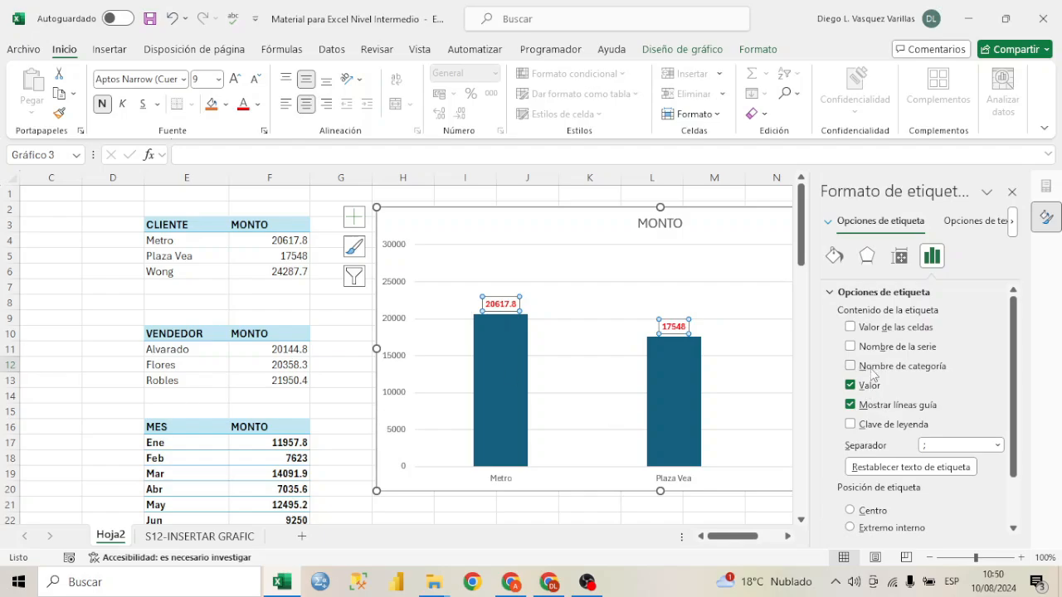
Try showing the category name and legend key in the data labels, and turn both off again
left_click(871, 369)
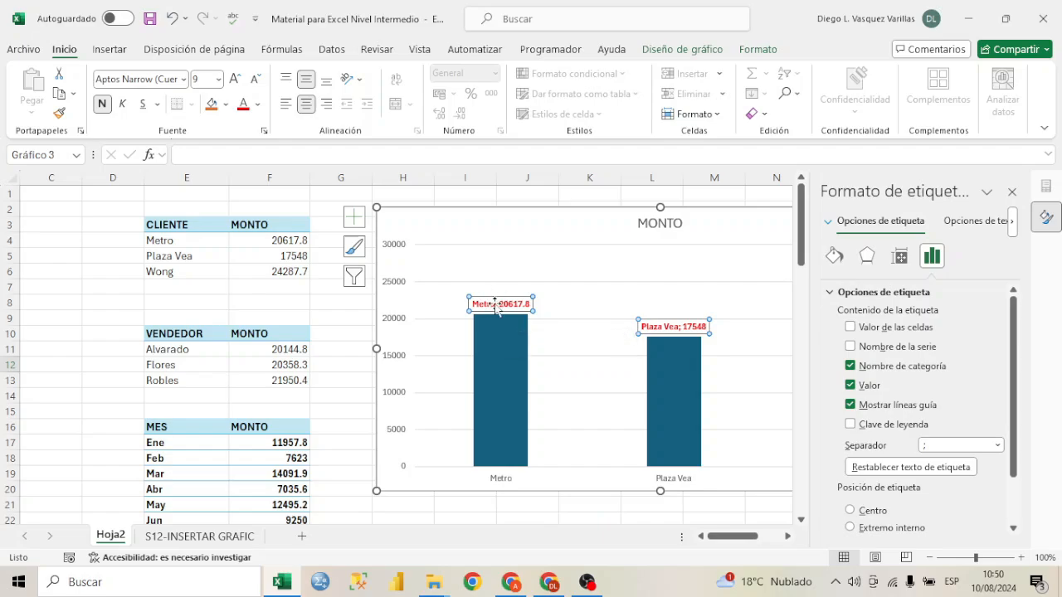
left_click(888, 423)
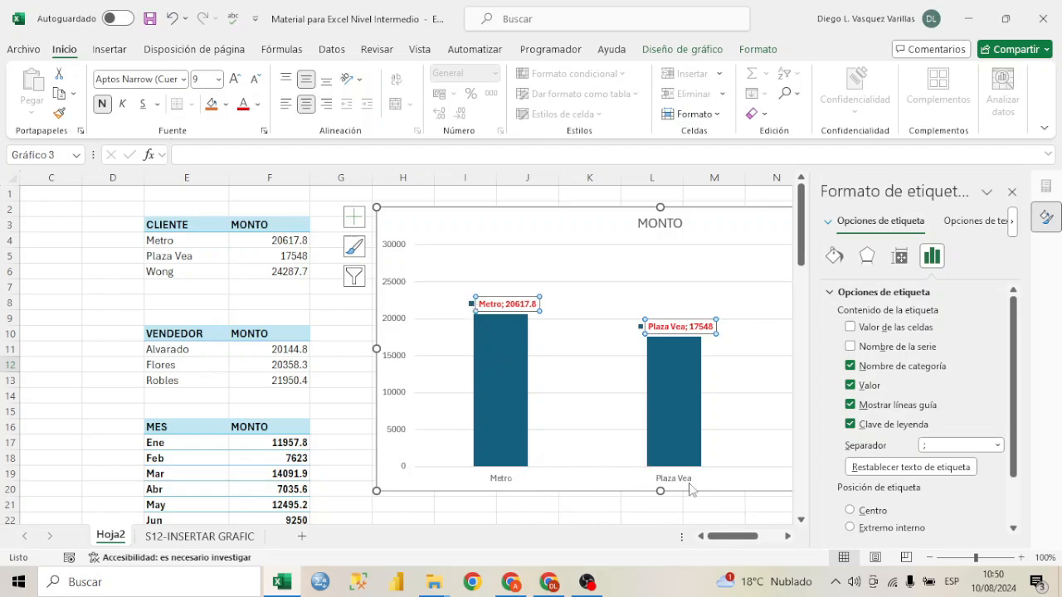
left_click(887, 425)
left_click(867, 367)
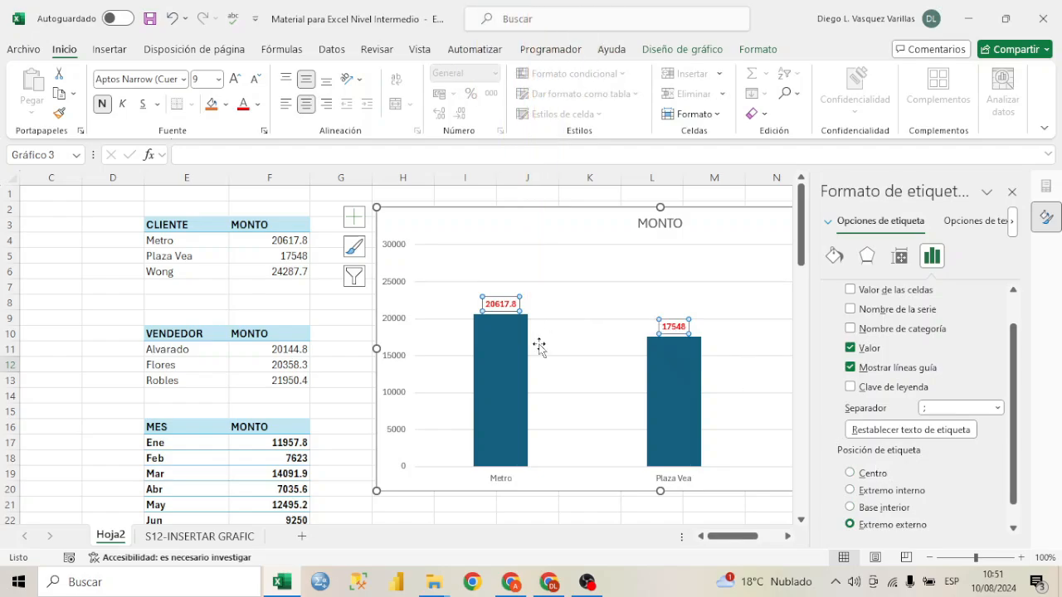
Try the Centro, Extremo interno and Base interior label positions, and set the position back to Extremo externo
left_click(851, 473)
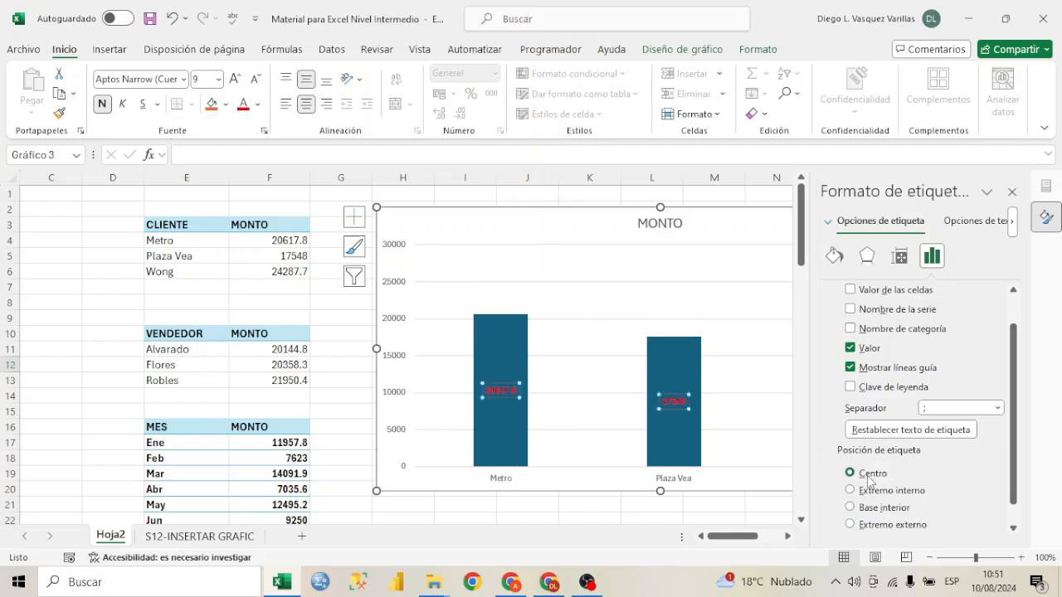
left_click(892, 491)
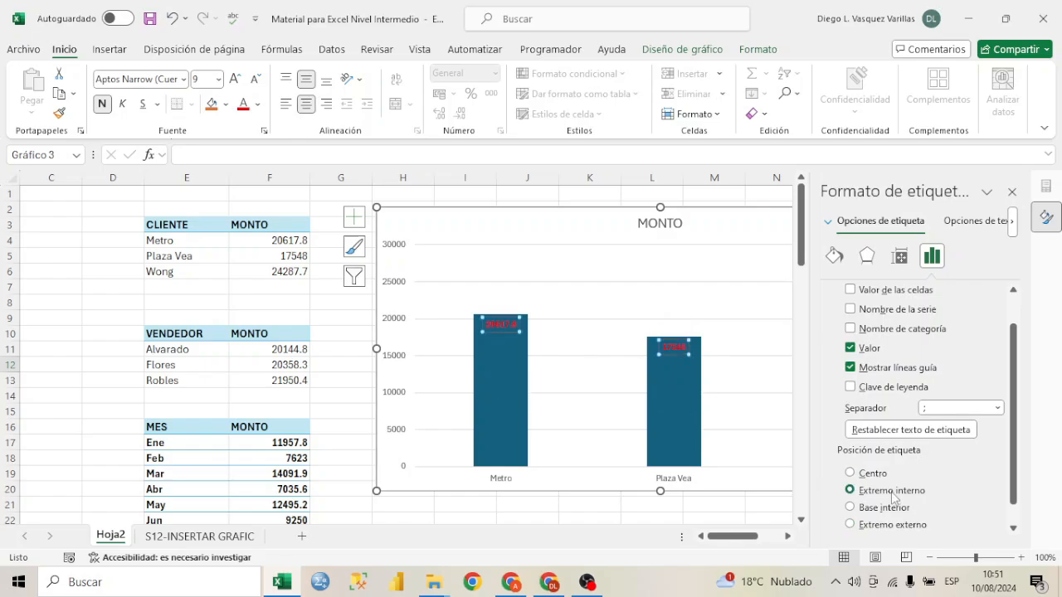
left_click(885, 507)
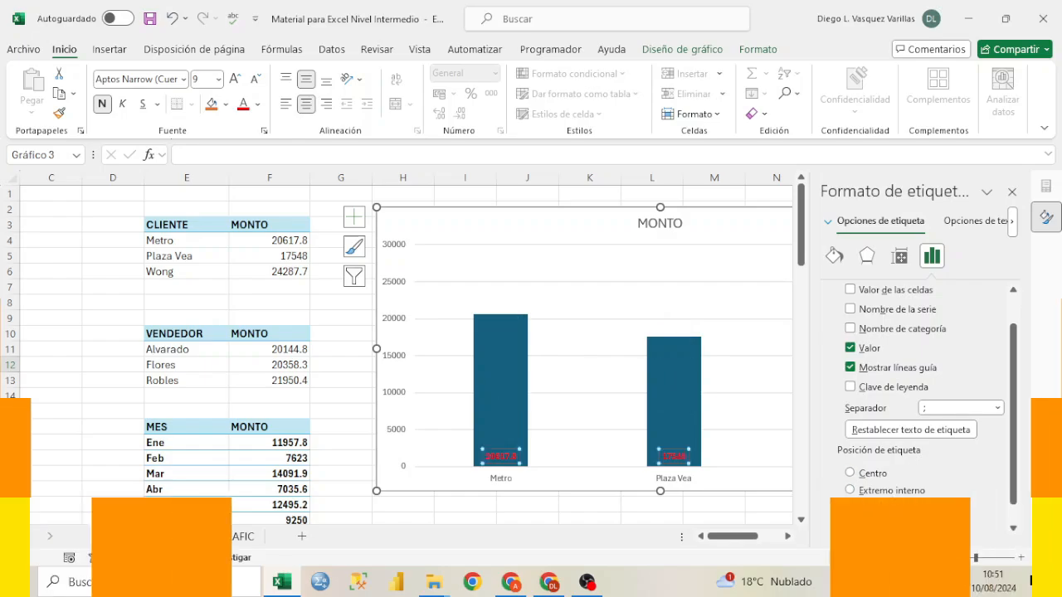
scroll(898, 515, "down", 3)
left_click(892, 389)
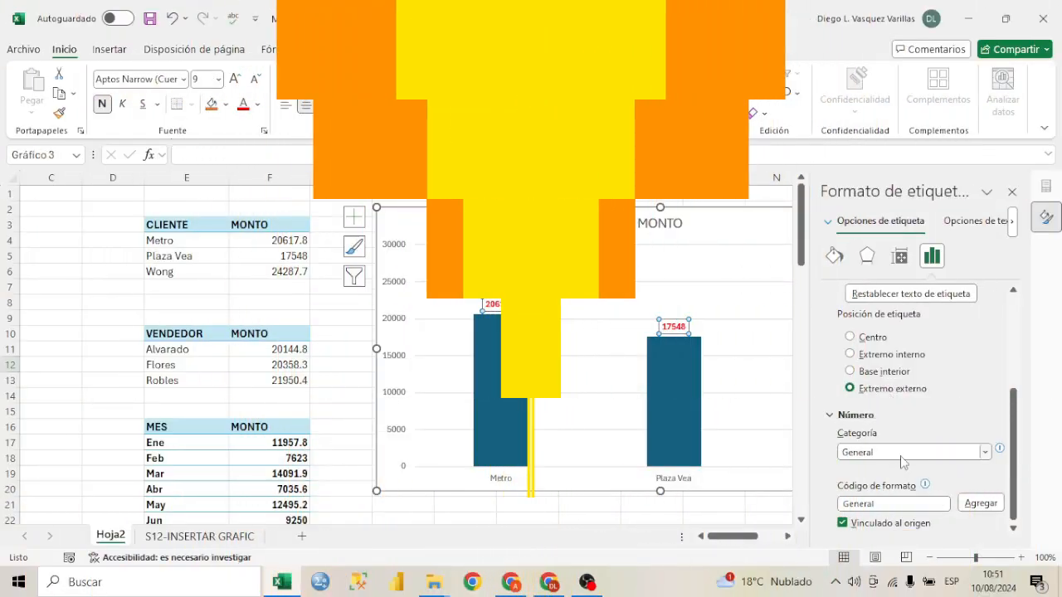
Set the data labels' number format category to Moneda
left_click(900, 456)
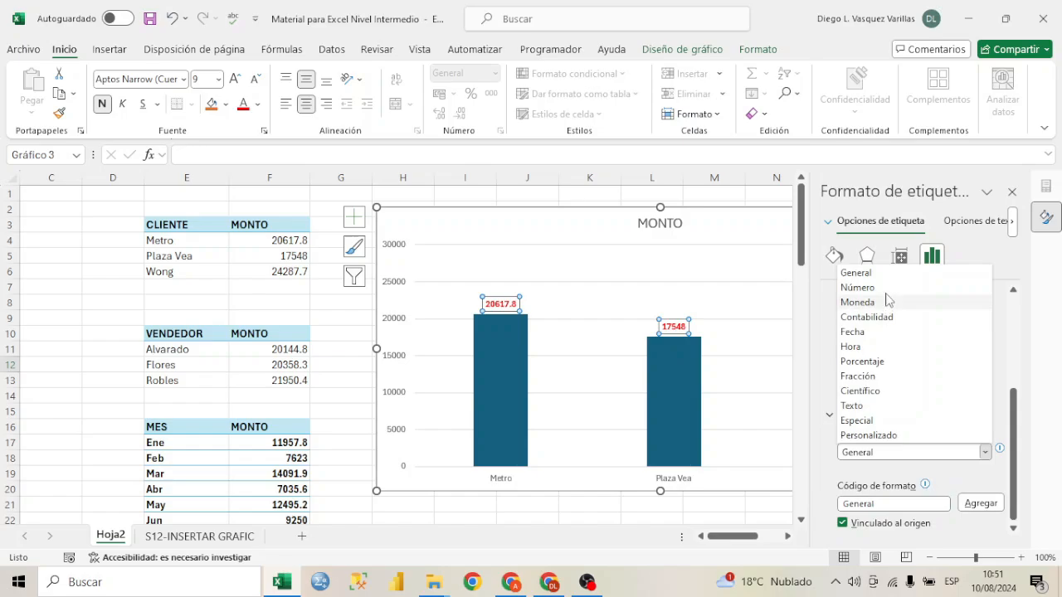
left_click(857, 302)
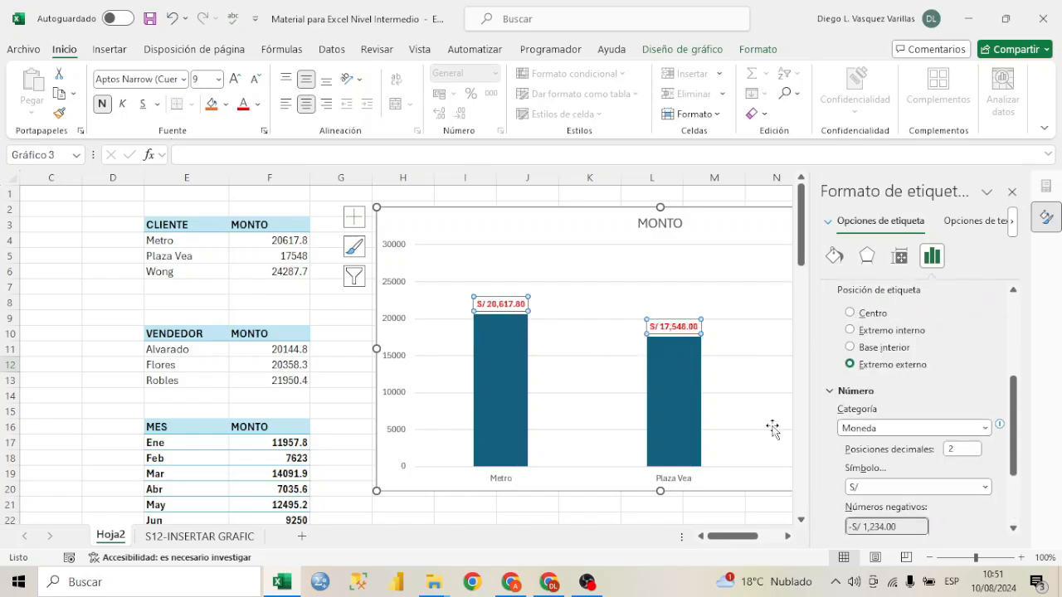
Set the data labels' currency format to 0 decimal places and close the formatting pane
left_click(969, 449)
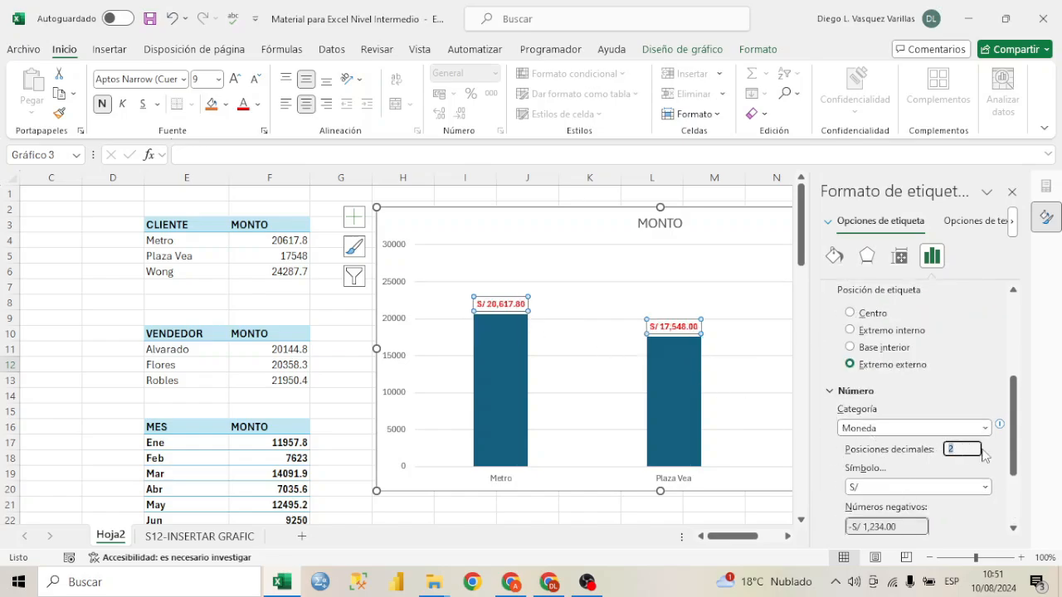
type("0")
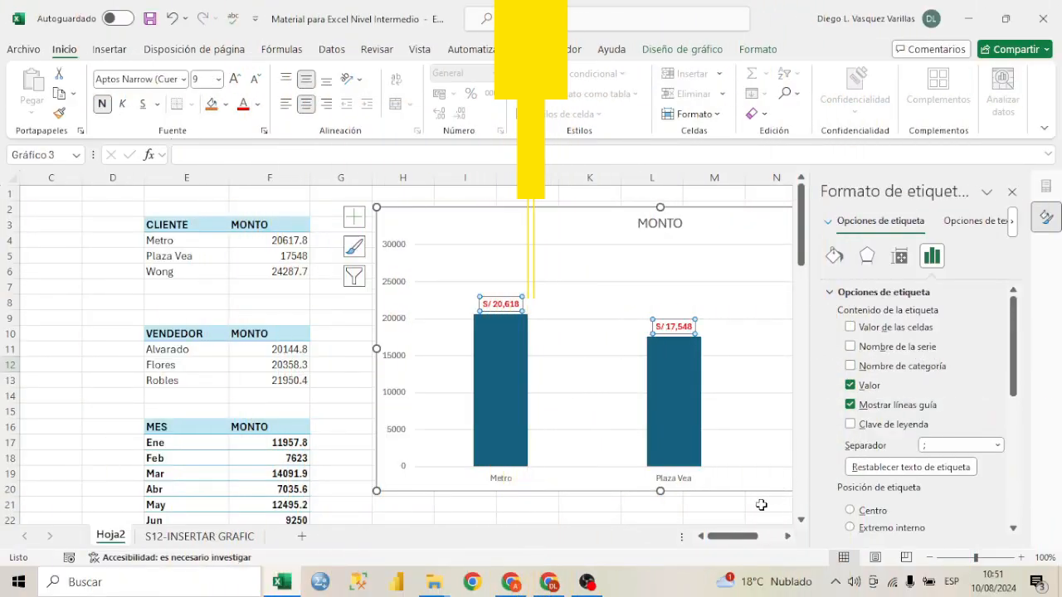
left_click(720, 519)
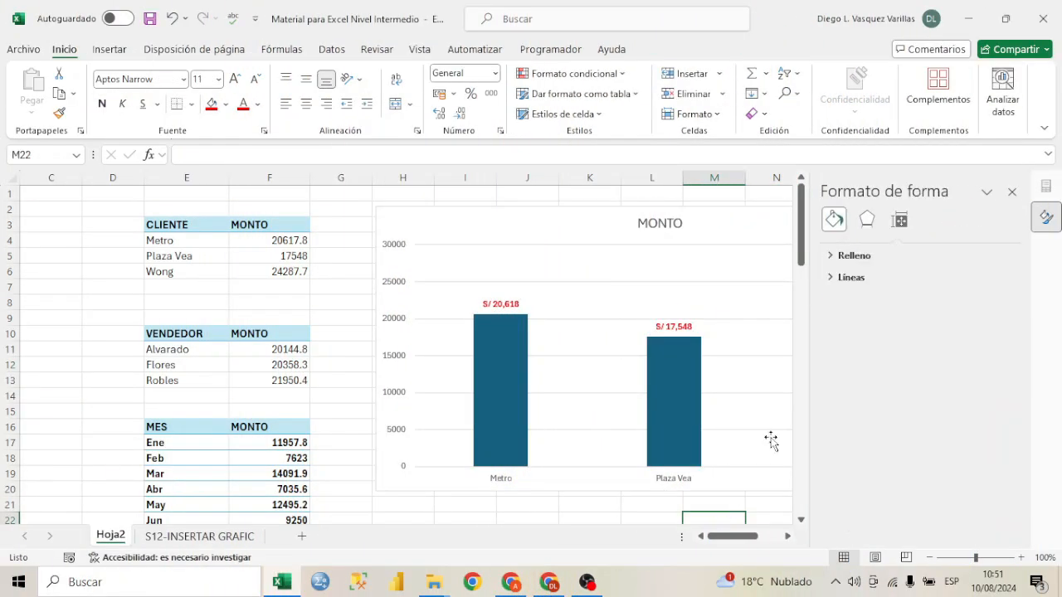
left_click(733, 222)
left_click(1013, 192)
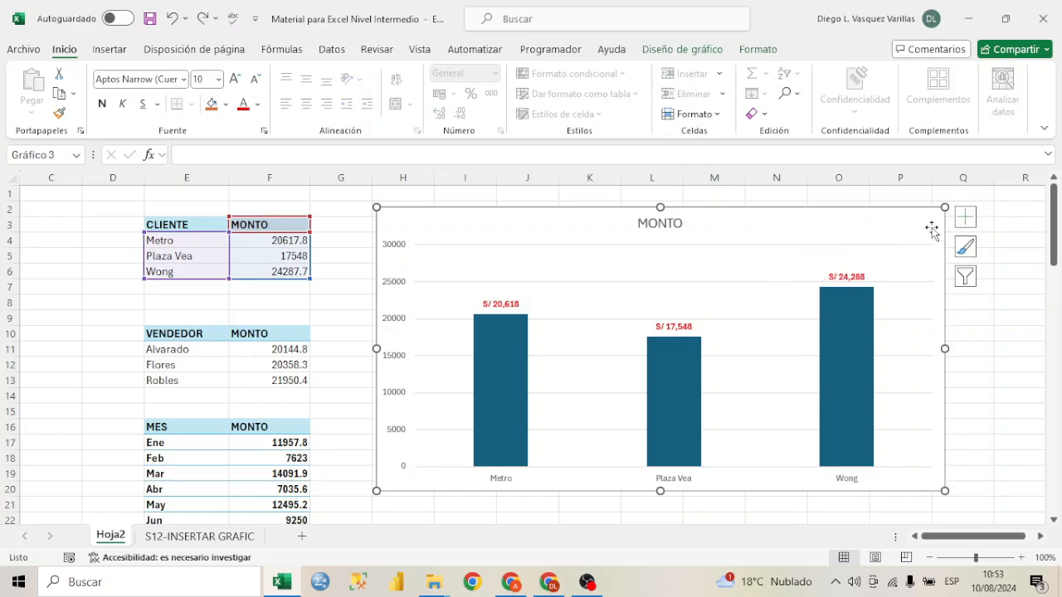
Add axis titles to the chart and change the horizontal axis title to "clientes"
left_click(962, 222)
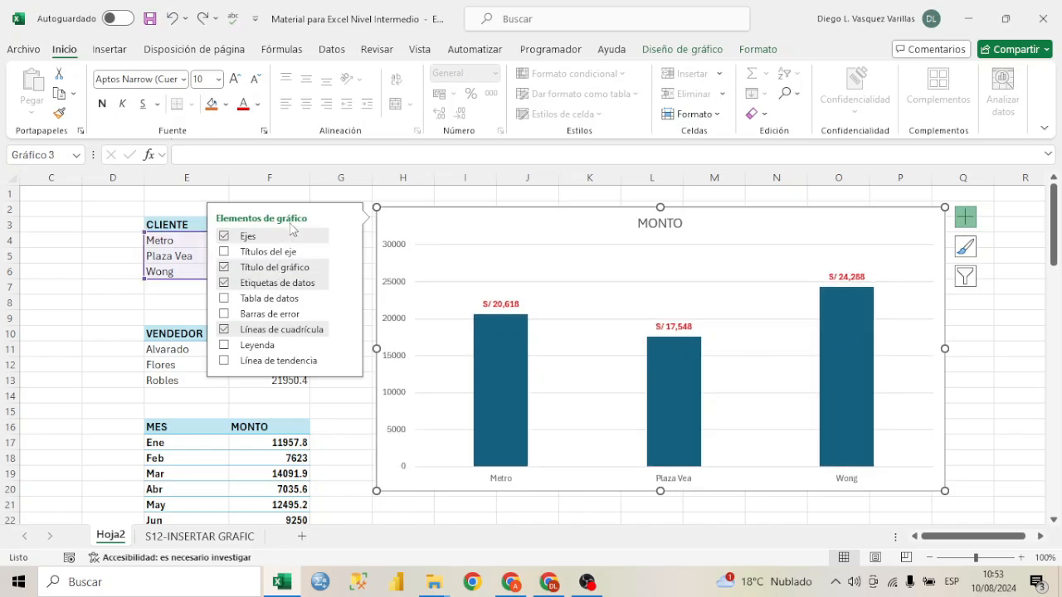
left_click(223, 253)
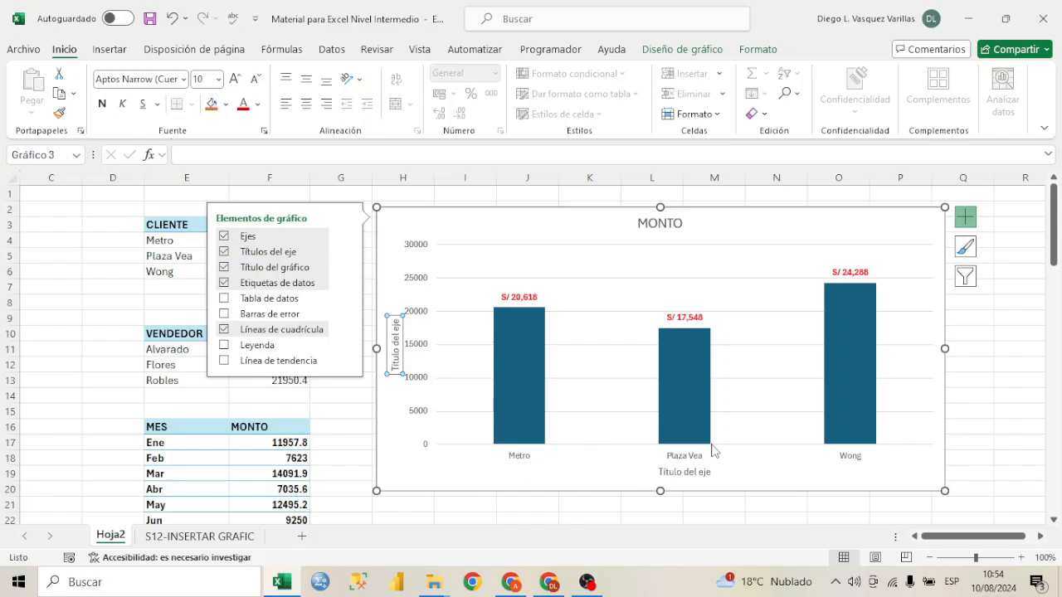
left_click(699, 472)
double_click(690, 473)
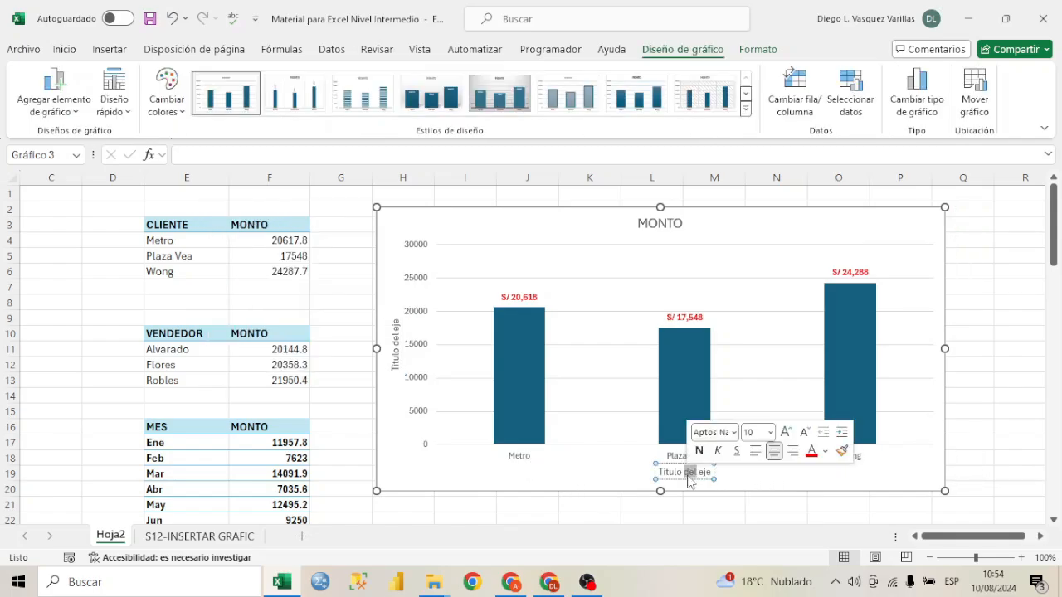
triple_click(689, 474)
type("clientes")
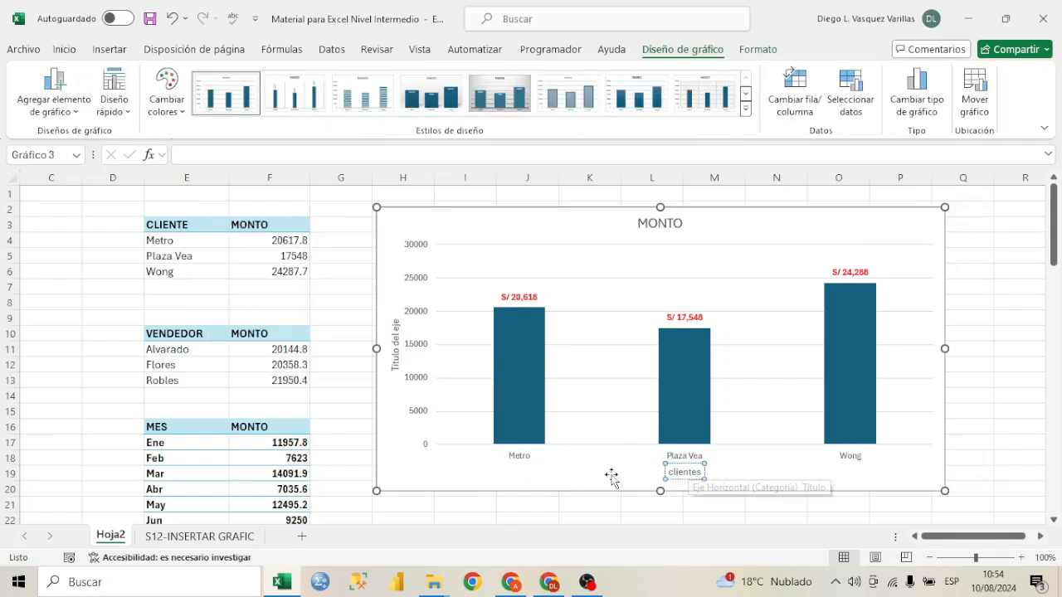
left_click(610, 476)
Change the vertical axis title to "Nivel de venta"
left_click(398, 345)
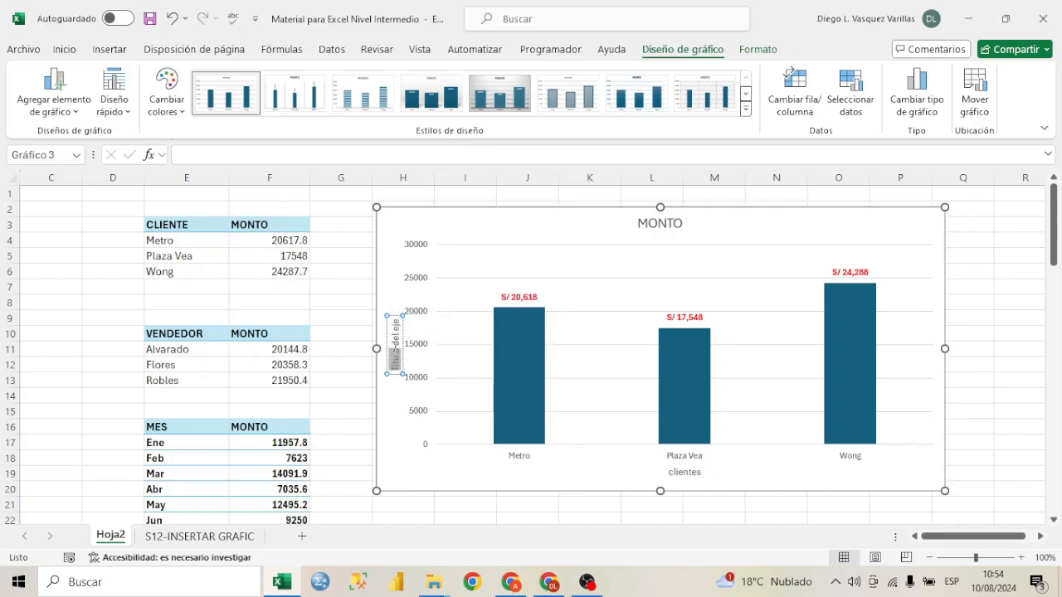
triple_click(396, 365)
type("Nivel de")
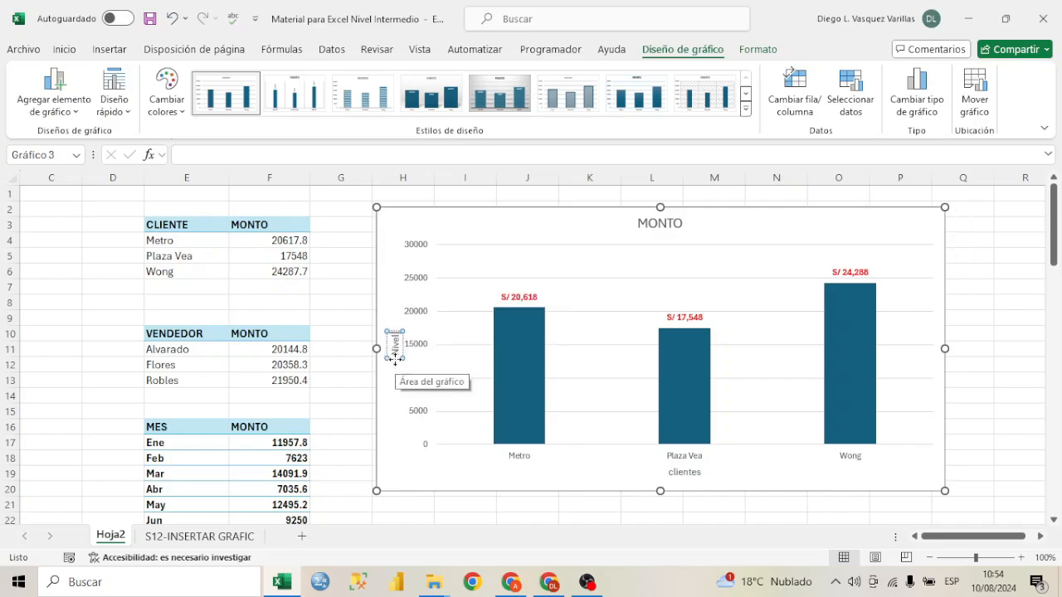
type(" venta")
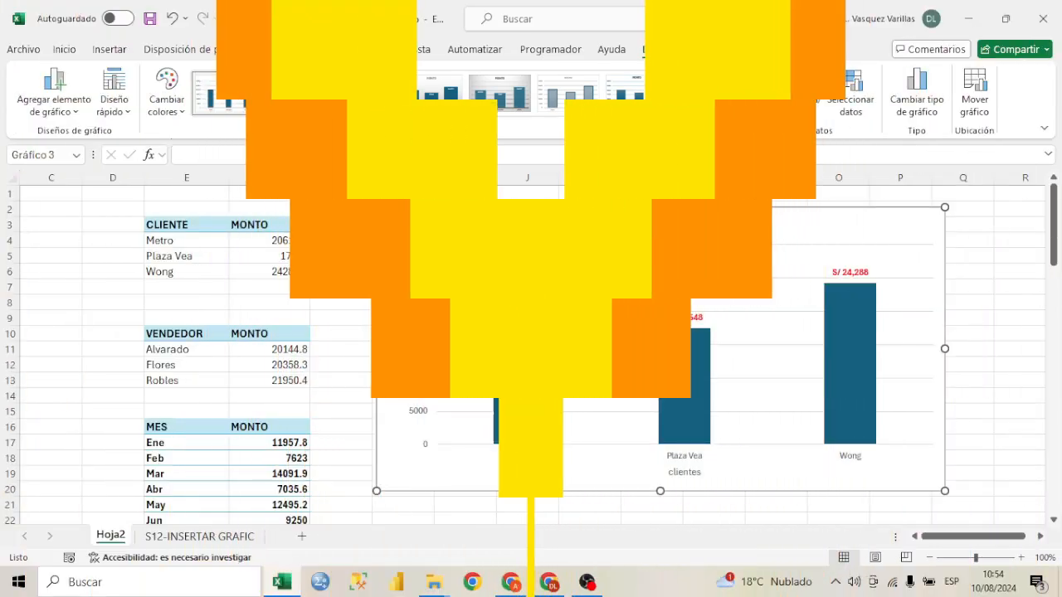
left_click(558, 467)
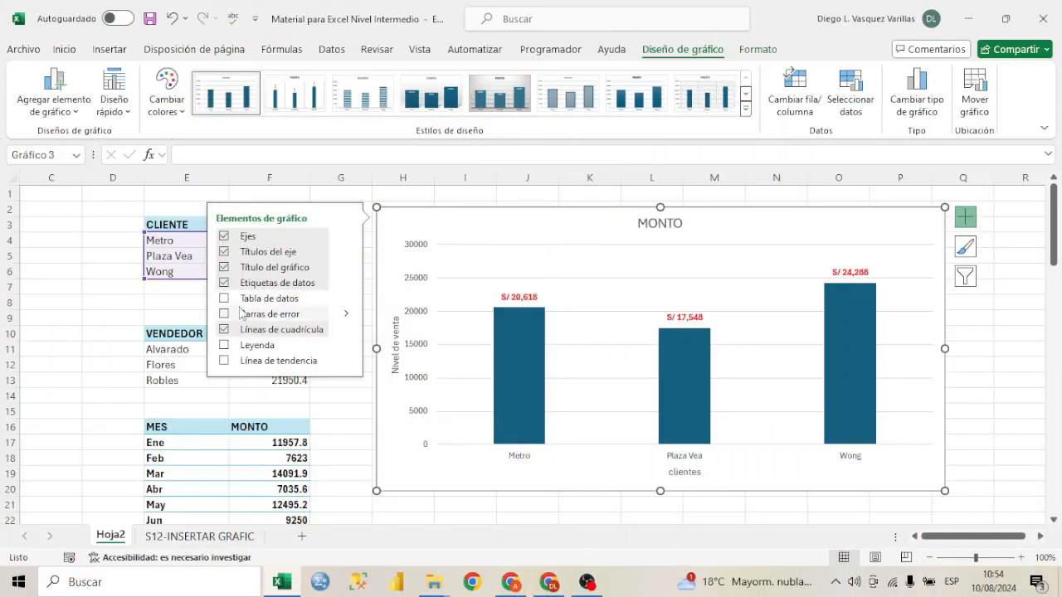
Show the data table beneath the chart's columns
left_click(225, 300)
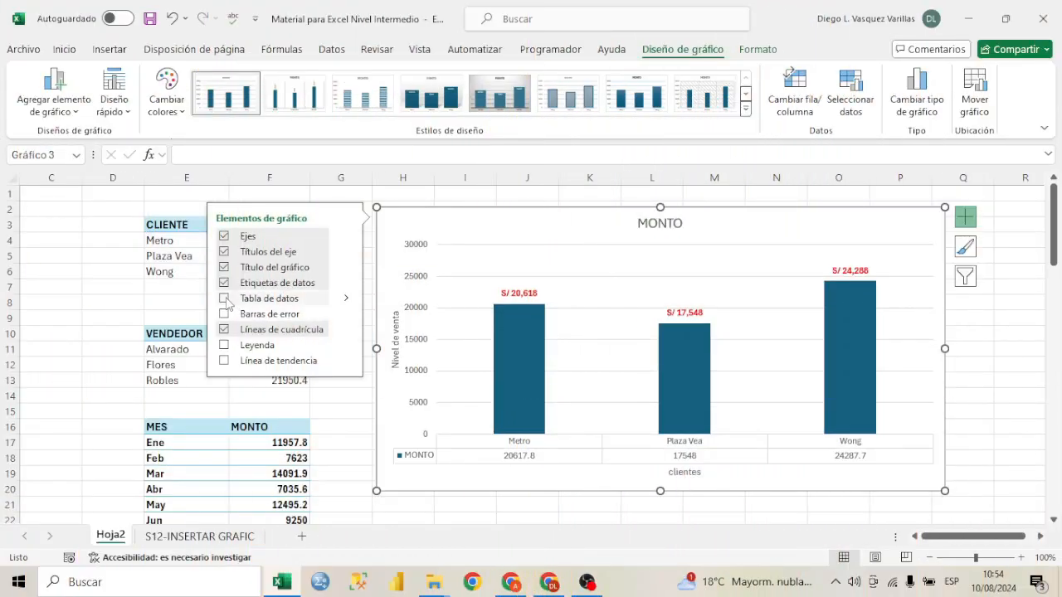
left_click(225, 300)
left_click(225, 300)
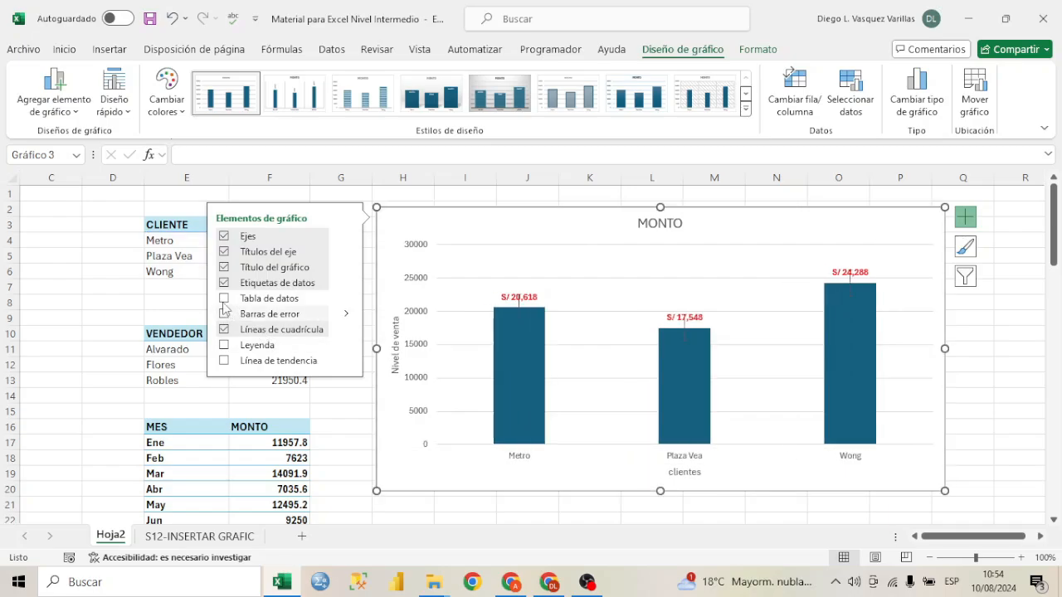
left_click(224, 299)
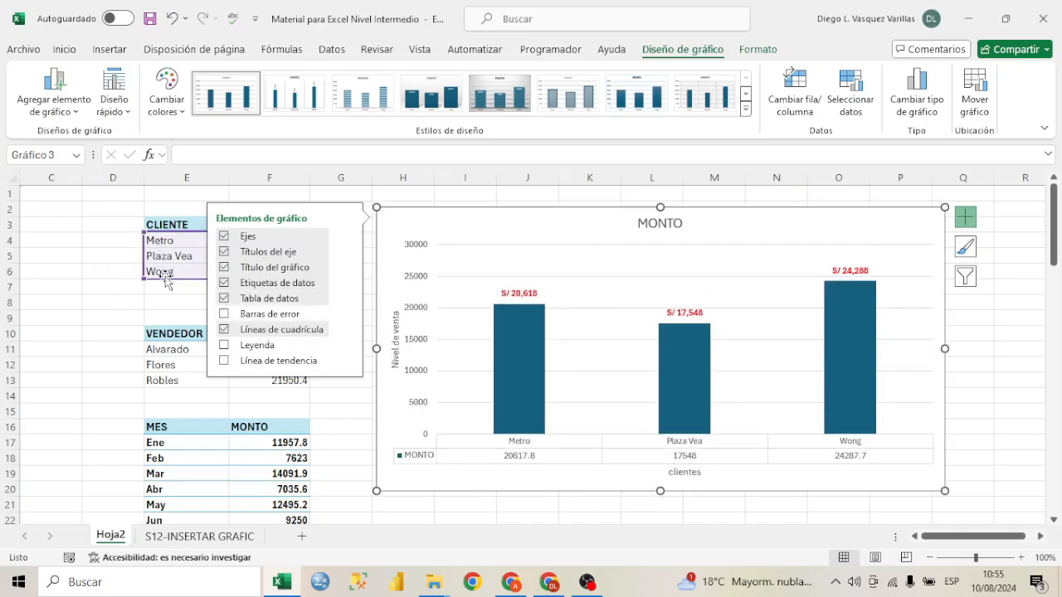
Delete the data labels above all the MONTO columns
left_click(517, 294)
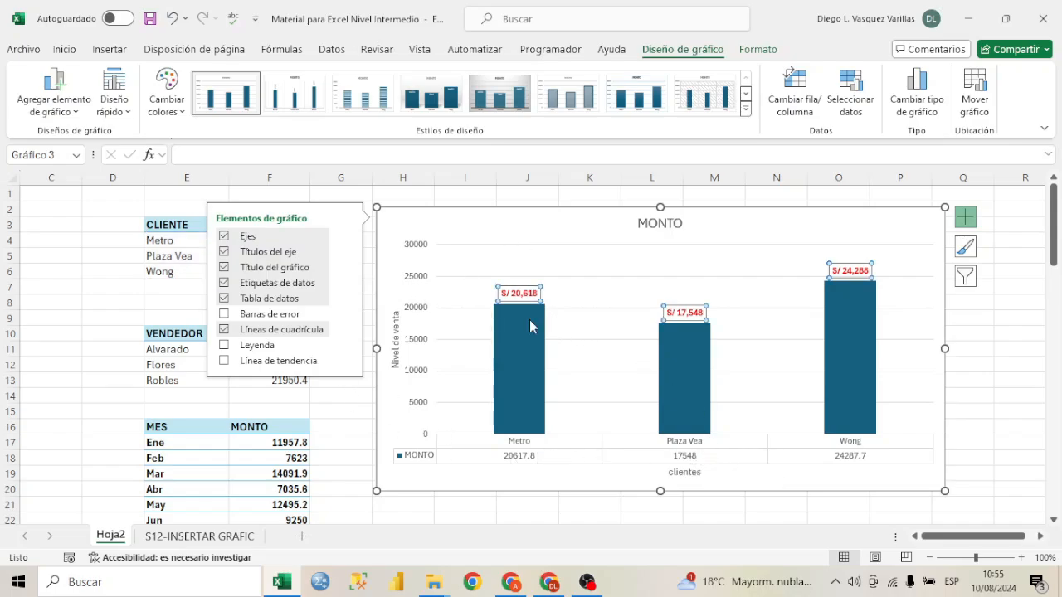
left_click(849, 267)
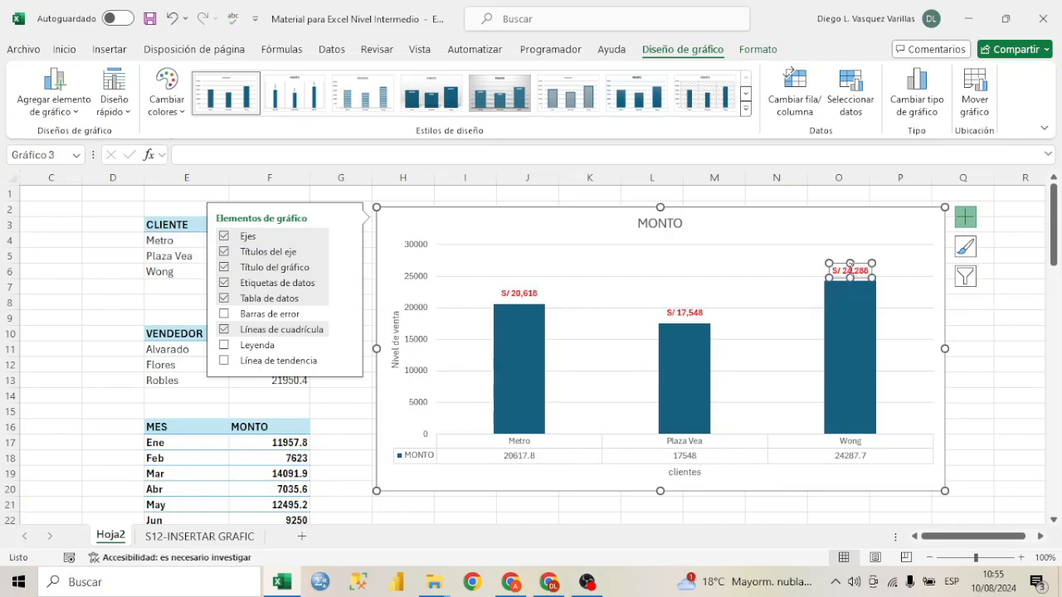
left_click(610, 380)
left_click(853, 274)
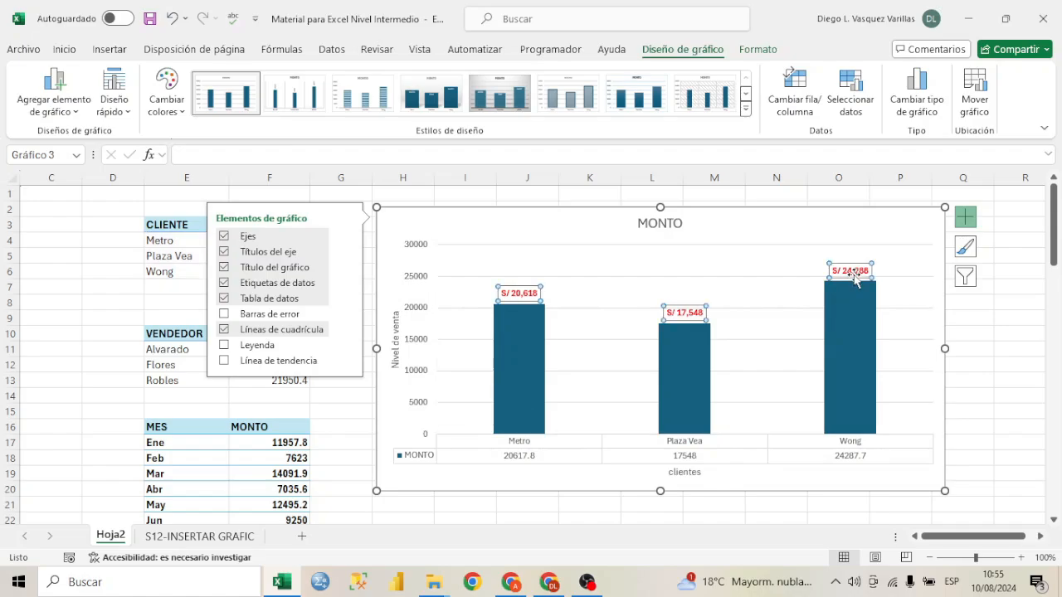
key("Delete")
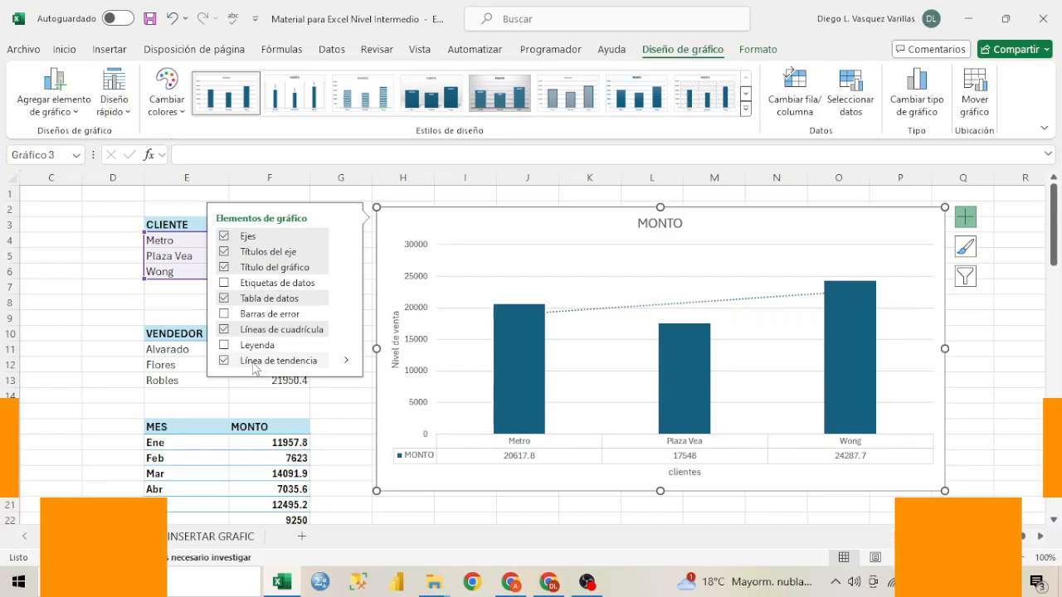
Turn off the chart's trendline and remove its gridlines
left_click(253, 368)
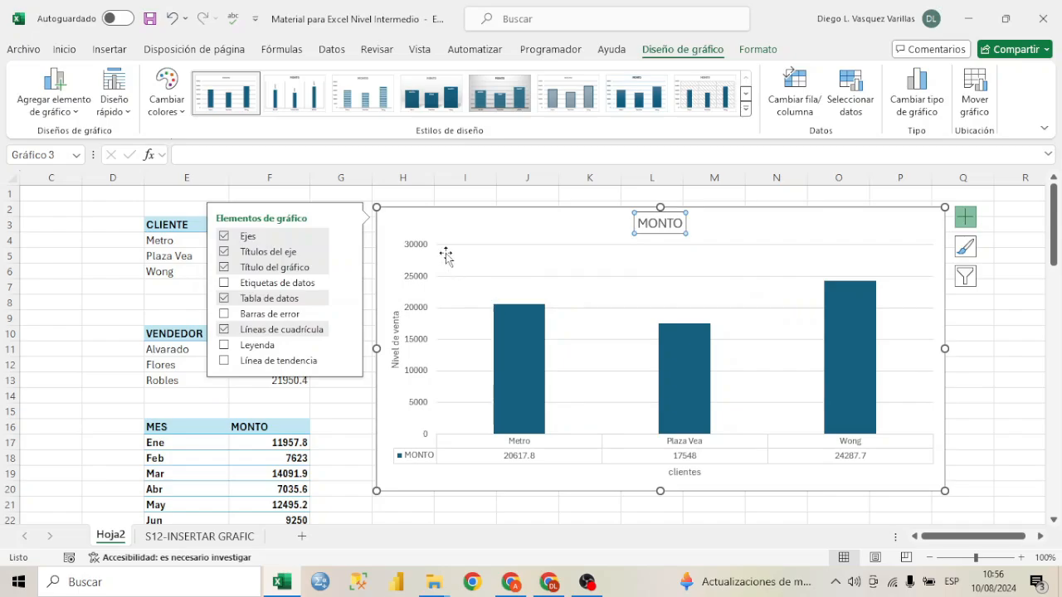
left_click(287, 331)
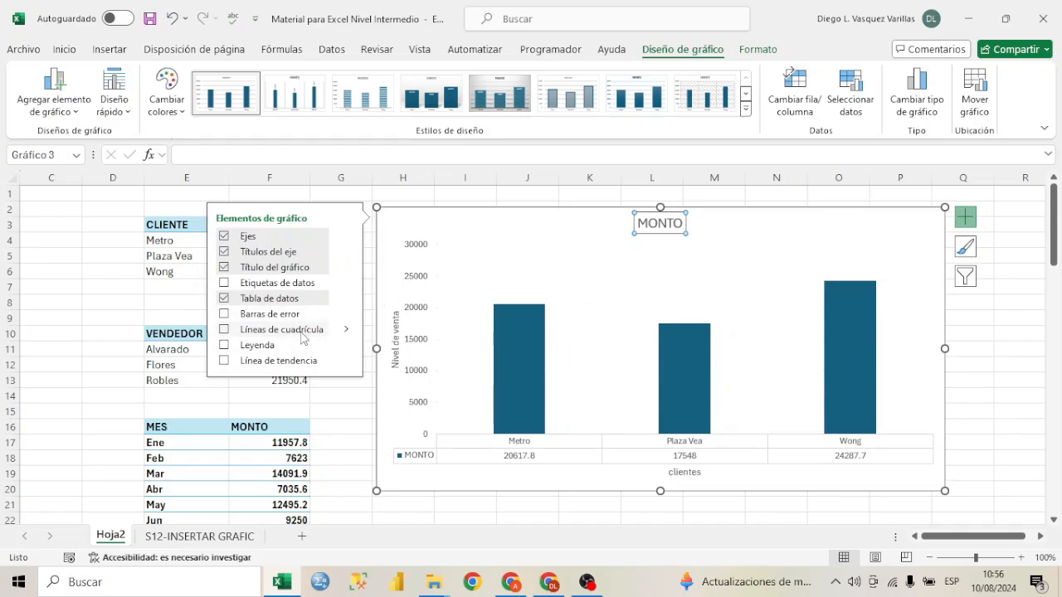
left_click(302, 337)
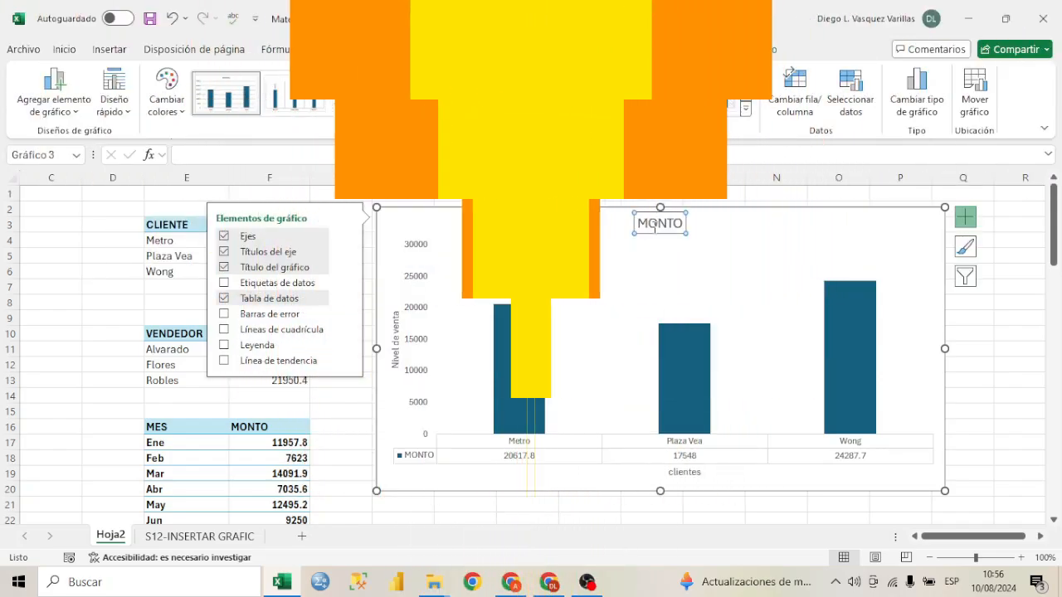
Change the chart title to "VENTAS POR CLIENTES"
double_click(655, 226)
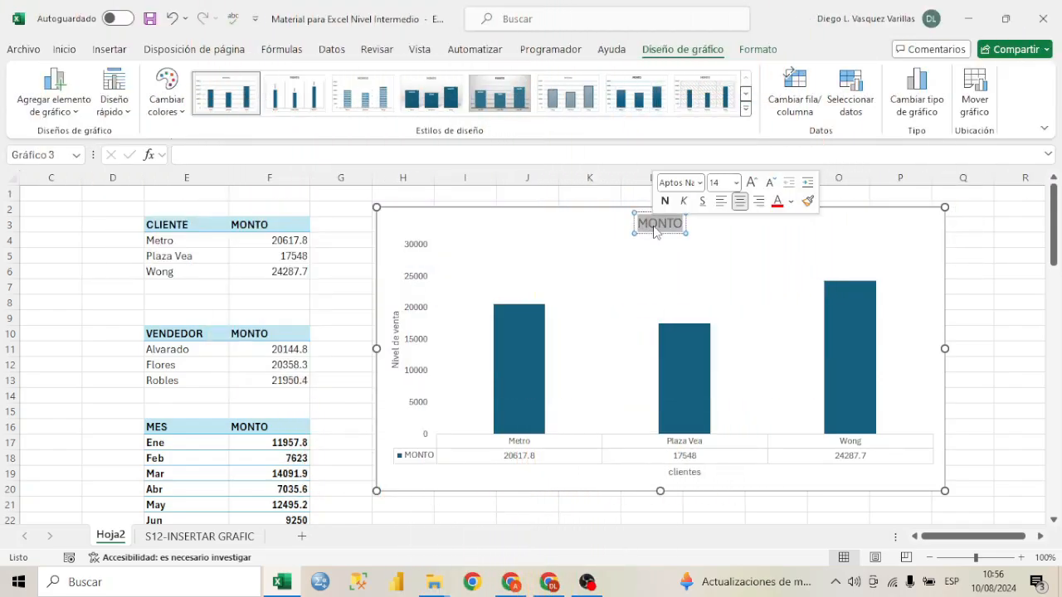
type("VENTAS POR CLIE")
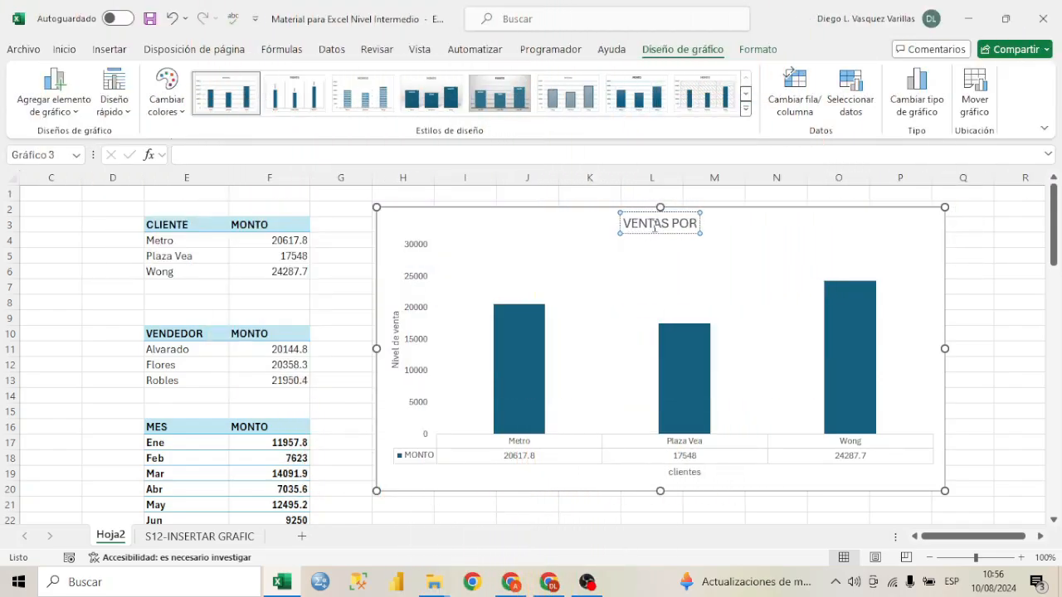
type("NTES")
left_click(739, 227)
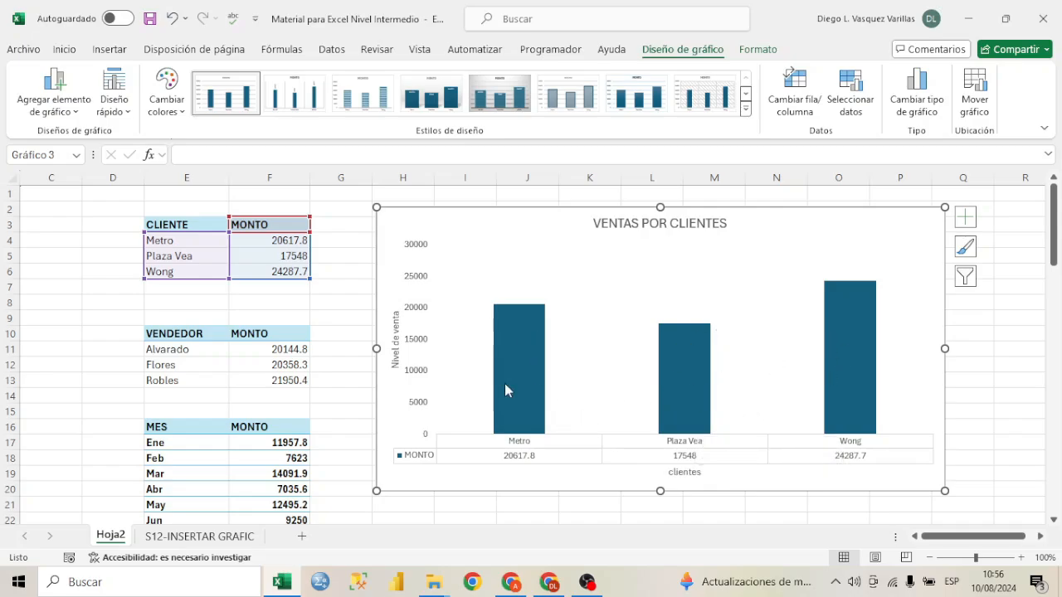
right_click(527, 349)
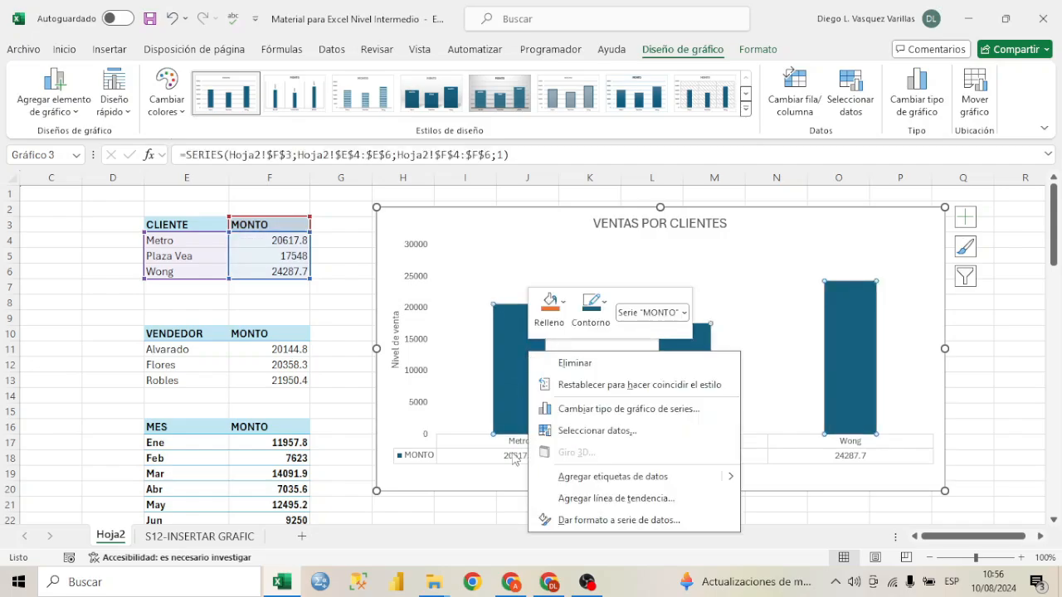
left_click(512, 462)
left_click(474, 463)
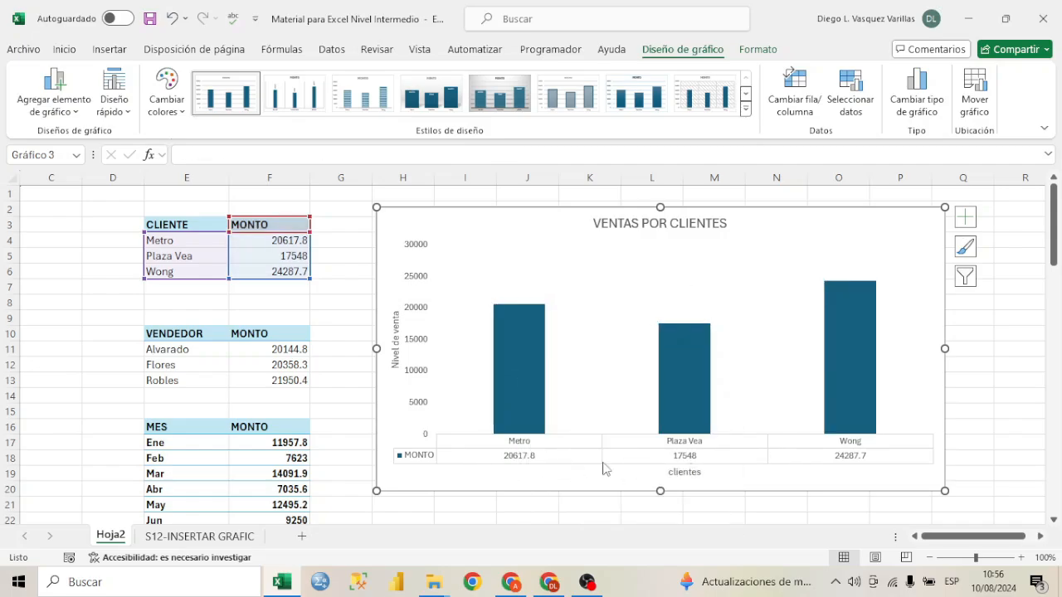
Add data labels to the MONTO series columns again
right_click(539, 364)
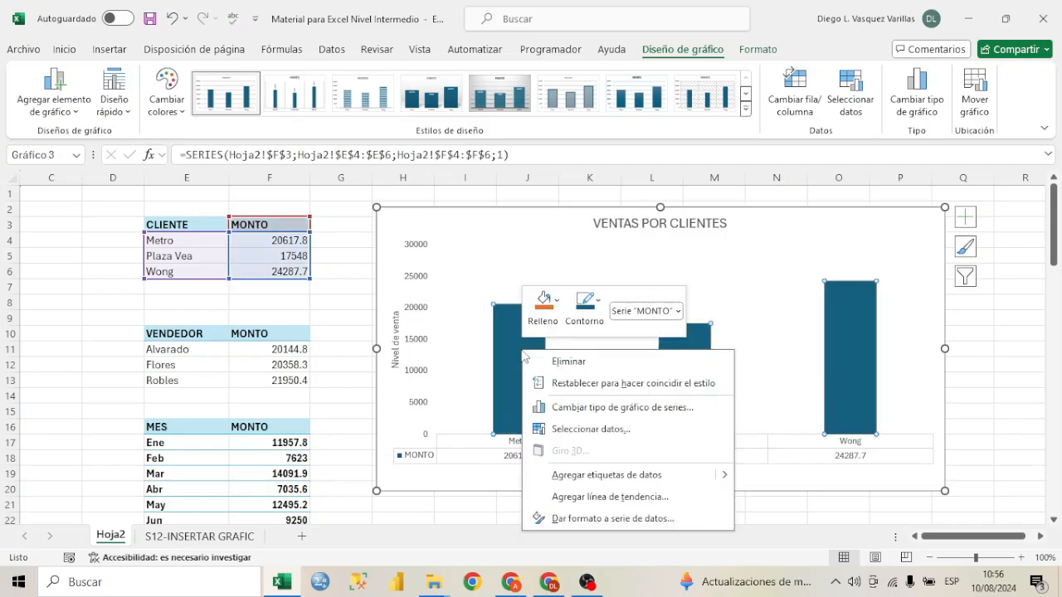
left_click(609, 478)
left_click(687, 304)
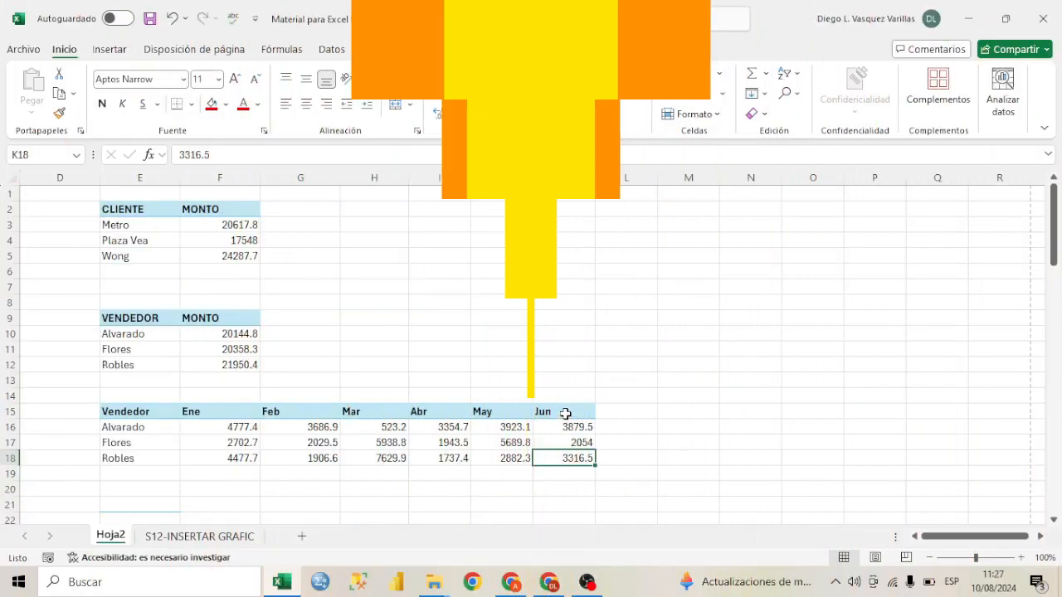
Insert a clustered column chart from the client amounts in E2:F5 and move it up to the first rows of the sheet
mouse_move(564, 412)
left_mouse_down()
mouse_move(194, 467)
mouse_move(171, 457)
mouse_move(573, 421)
mouse_move(564, 412)
left_mouse_up()
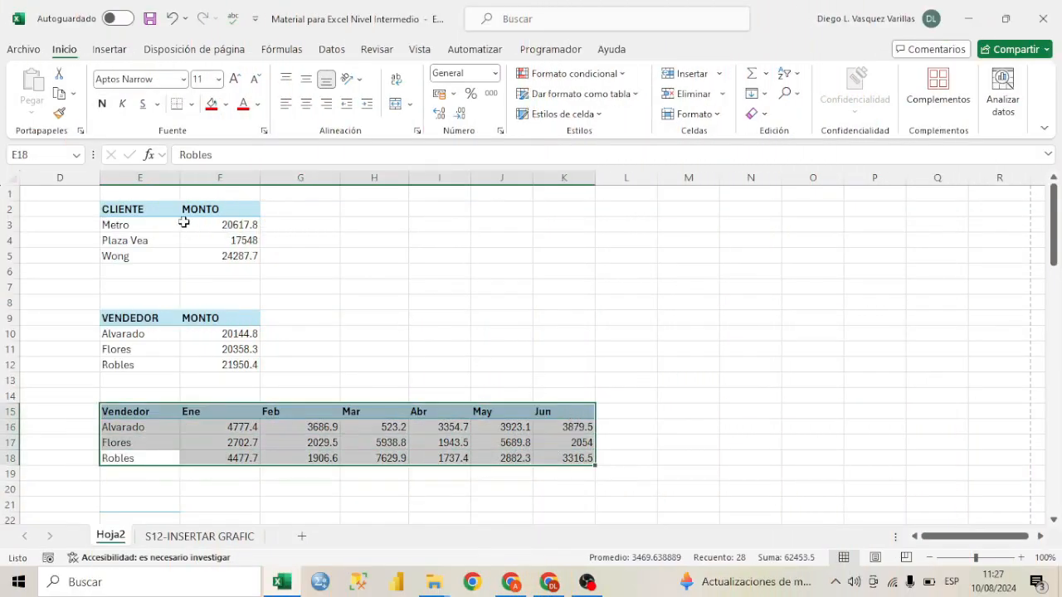
left_click_drag(124, 209, 249, 256)
left_click(110, 49)
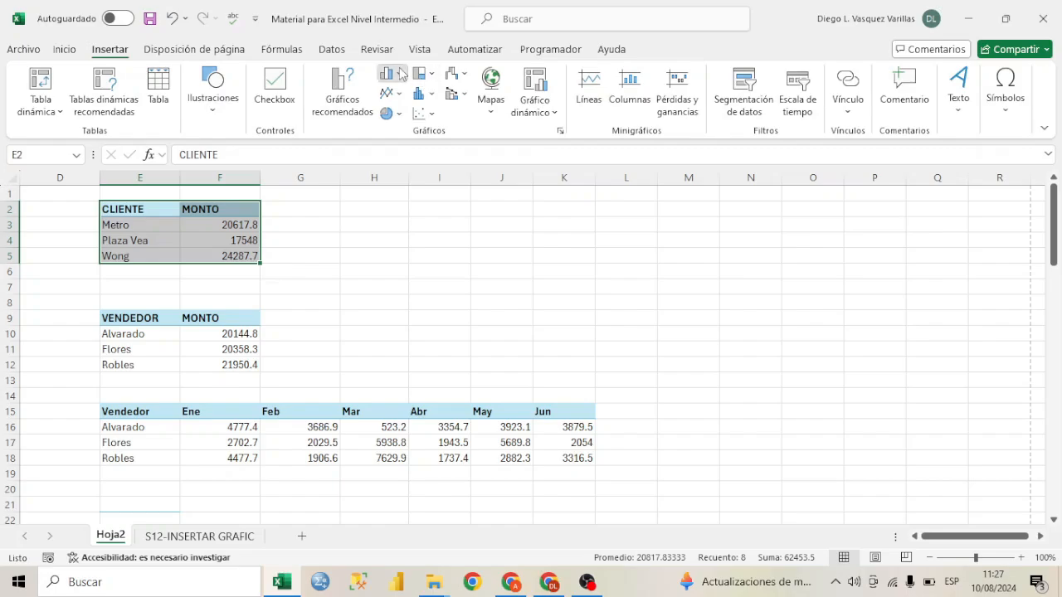
left_click(401, 74)
left_click(394, 123)
left_click_drag(621, 273, 689, 194)
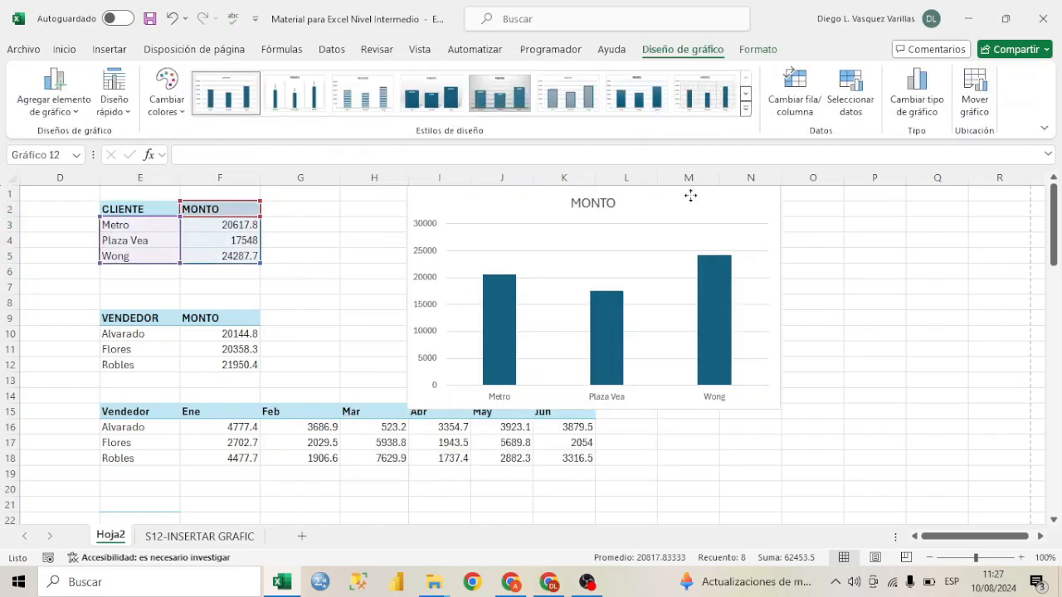
Add data labels to the new chart's columns and turn on its legend
right_click(738, 302)
left_click(817, 418)
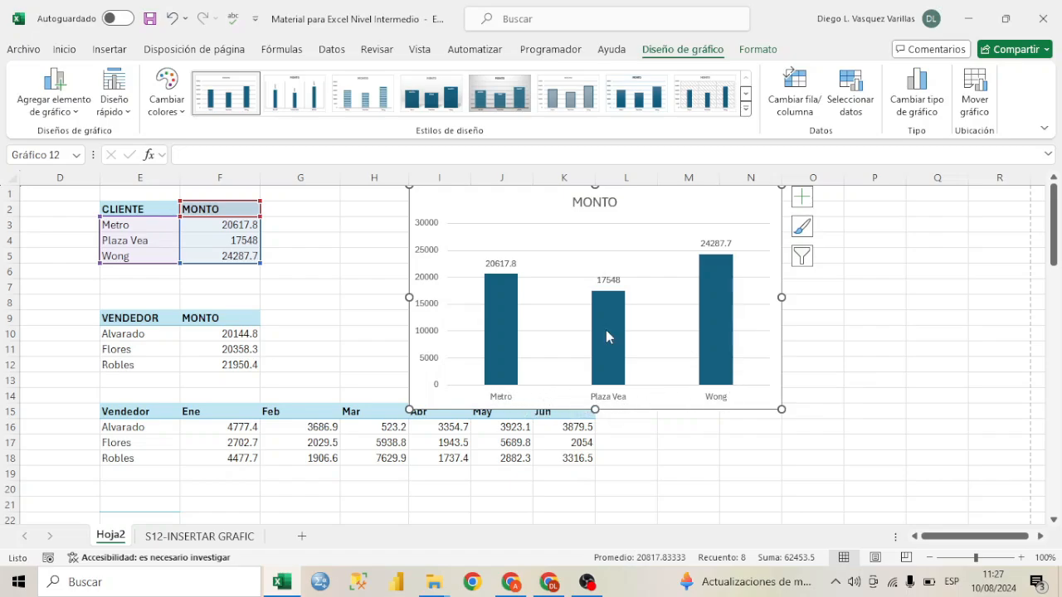
left_click(802, 197)
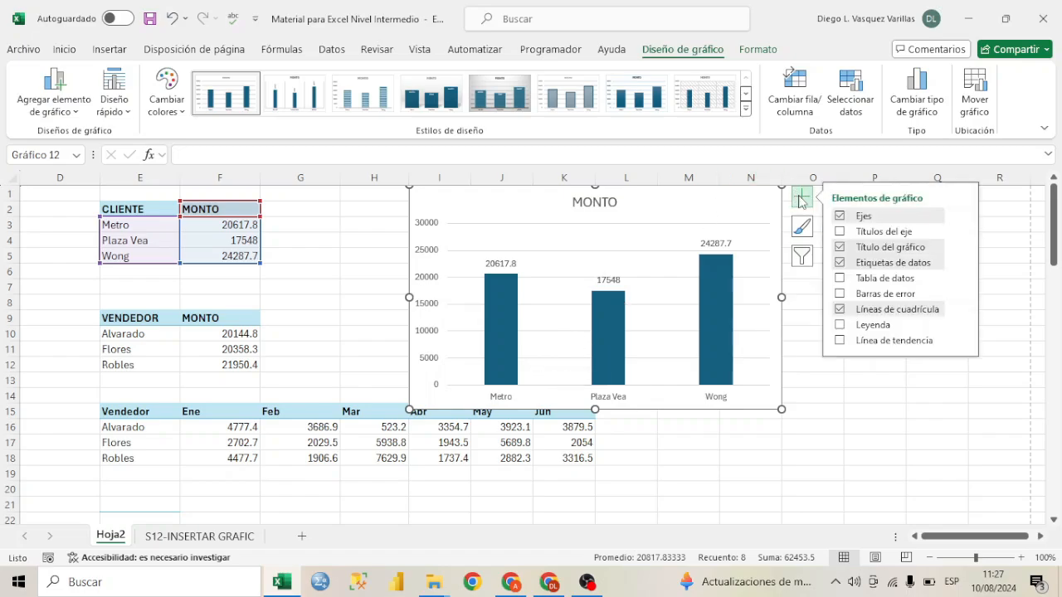
left_click(840, 325)
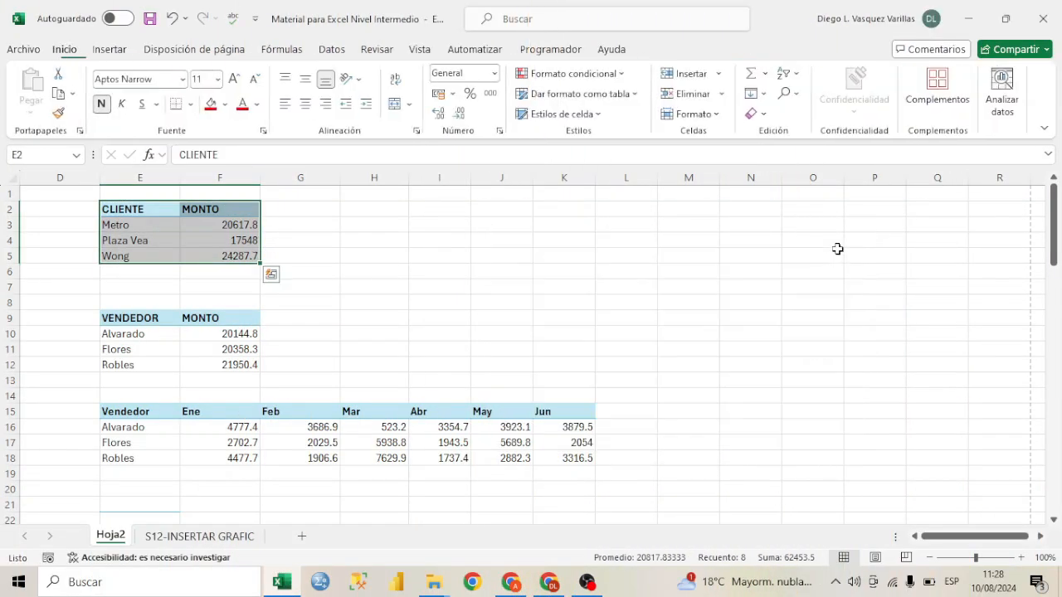
left_click_drag(130, 209, 205, 252)
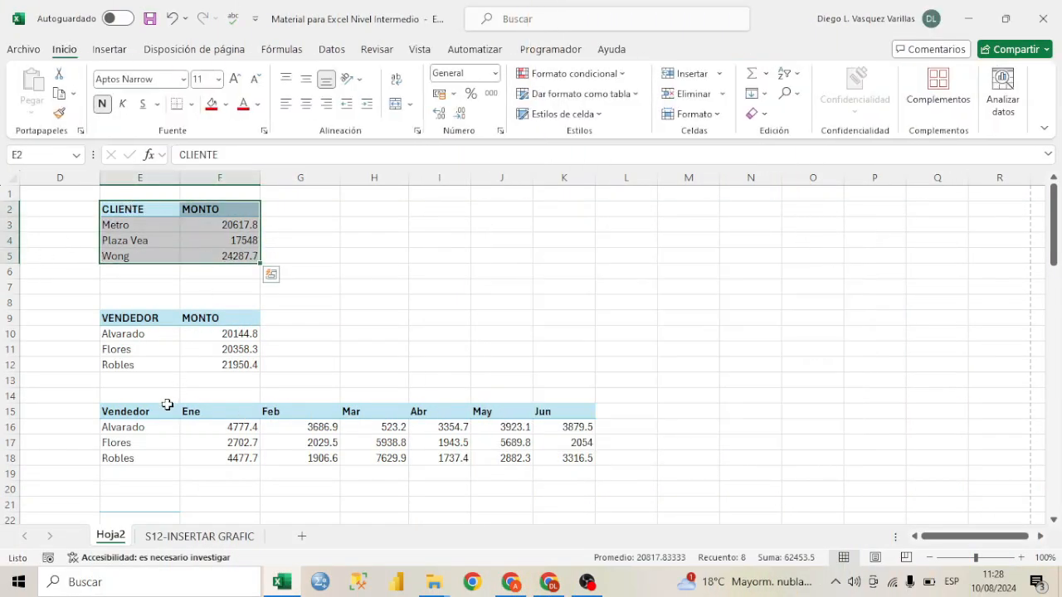
left_click_drag(156, 413, 158, 458)
left_click_drag(215, 426, 571, 420)
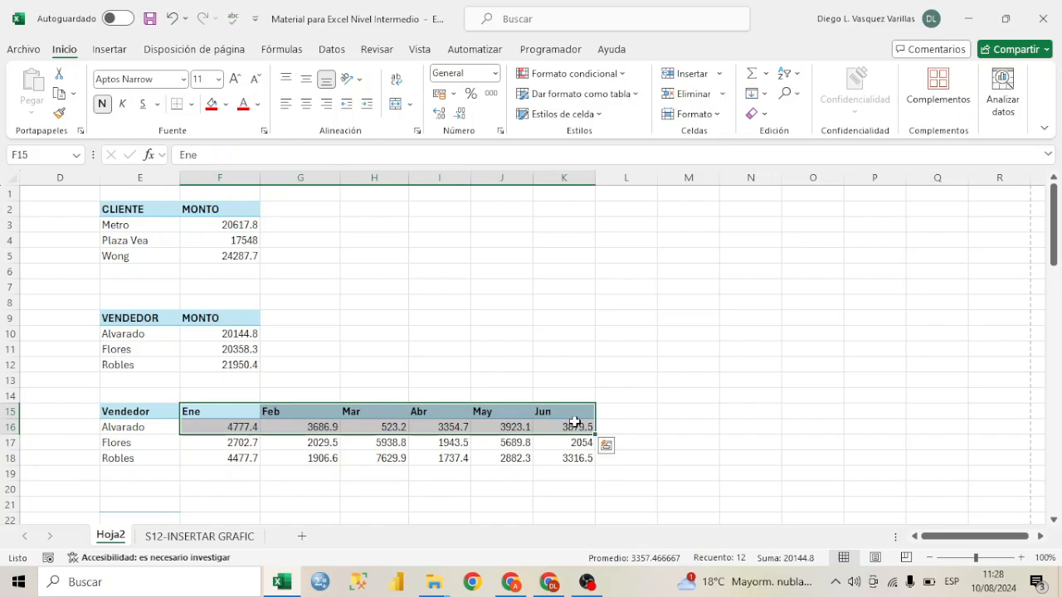
left_click_drag(156, 412, 163, 458)
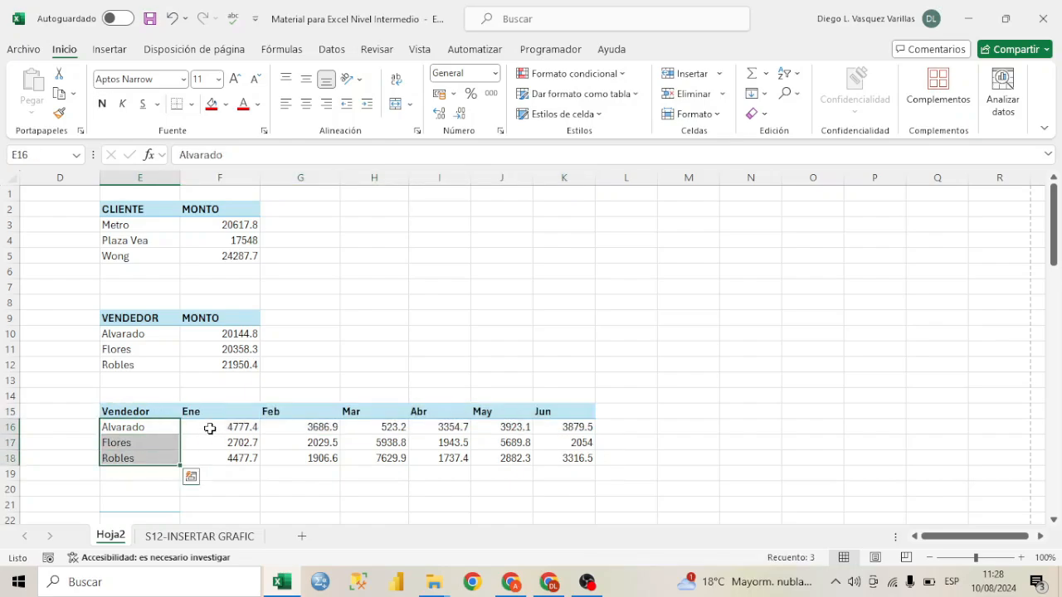
left_click_drag(222, 415, 550, 410)
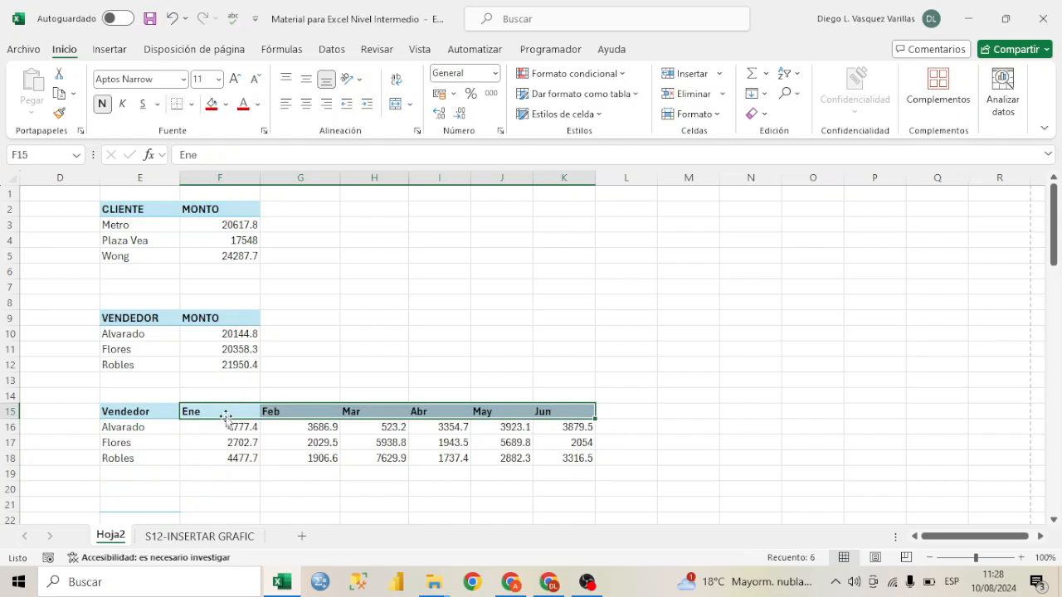
left_click_drag(223, 425, 556, 458)
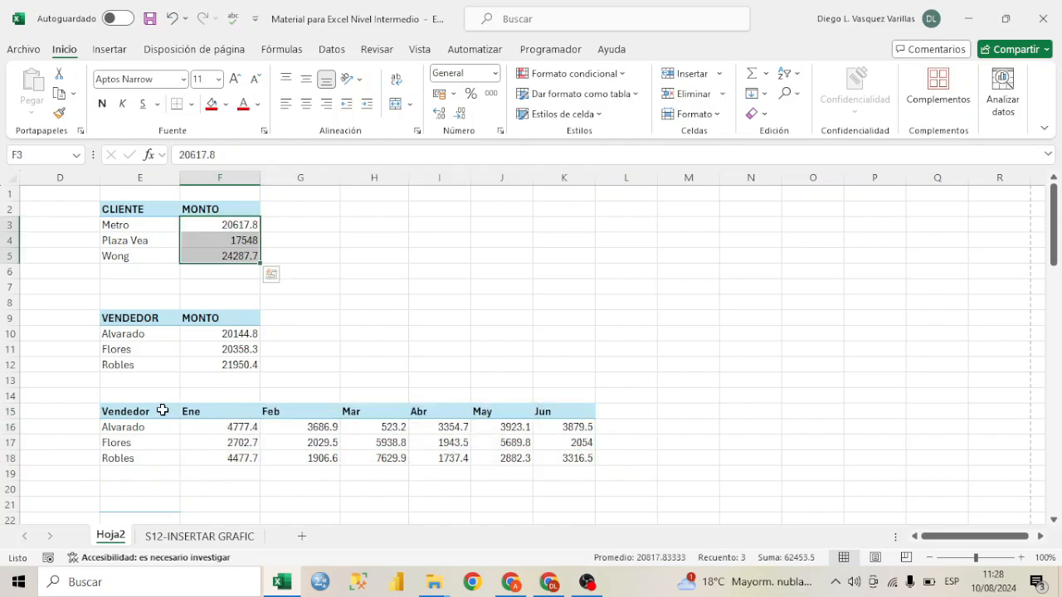
Insert a clustered column chart from the monthly sales per seller in E15:K18, then reposition and enlarge it
left_click_drag(162, 411, 552, 458)
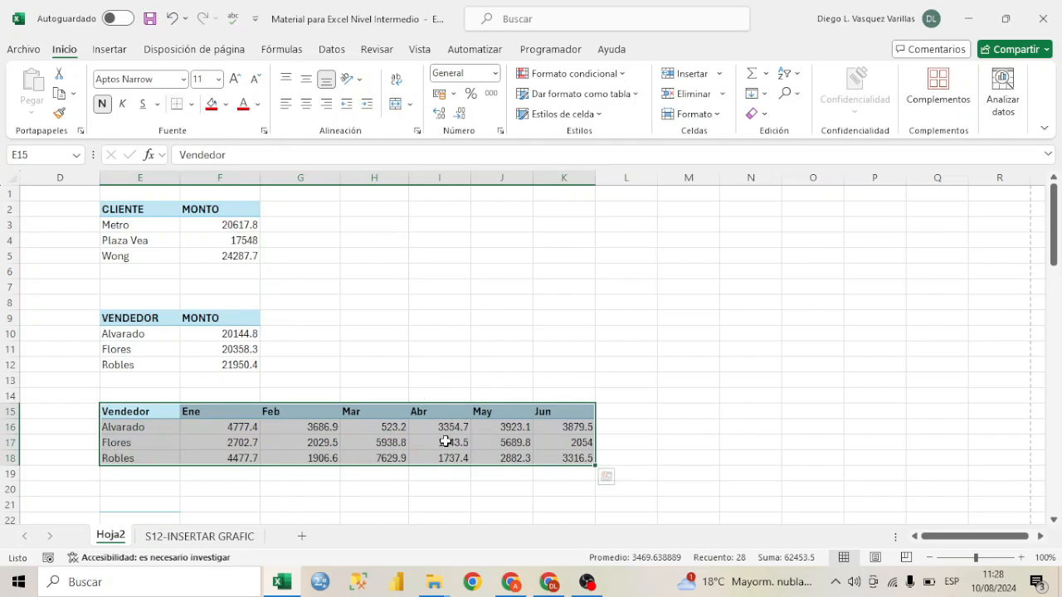
left_click(110, 49)
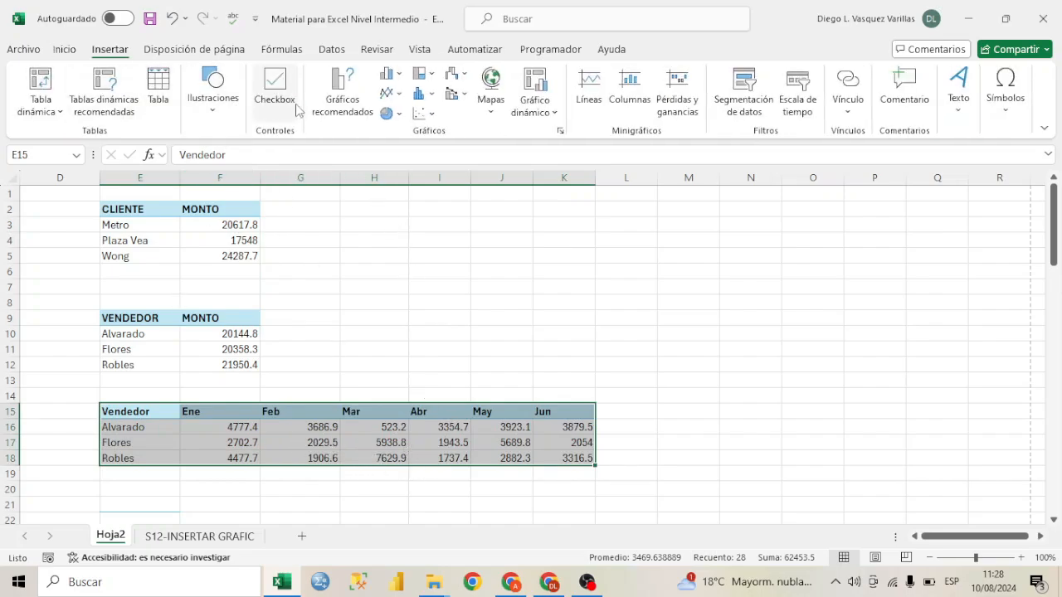
left_click(393, 79)
left_click(399, 127)
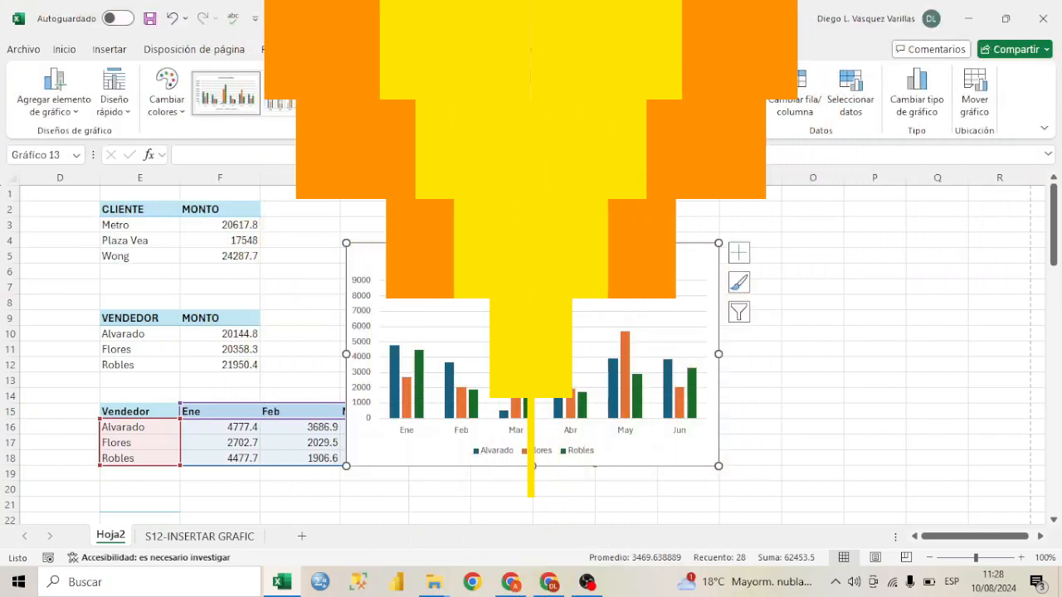
left_click_drag(640, 225, 585, 226)
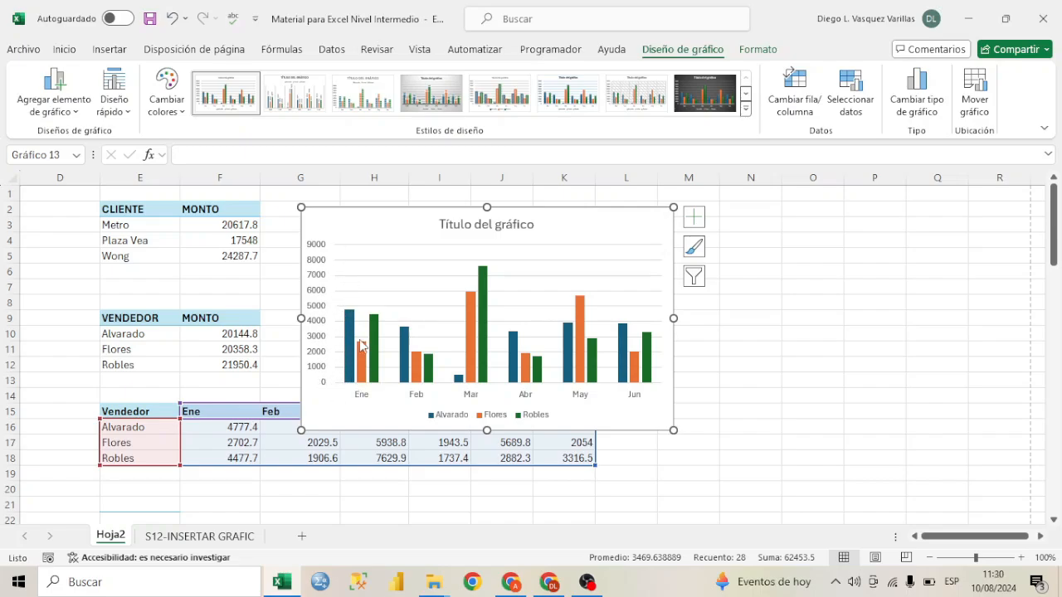
left_click_drag(373, 396, 571, 413)
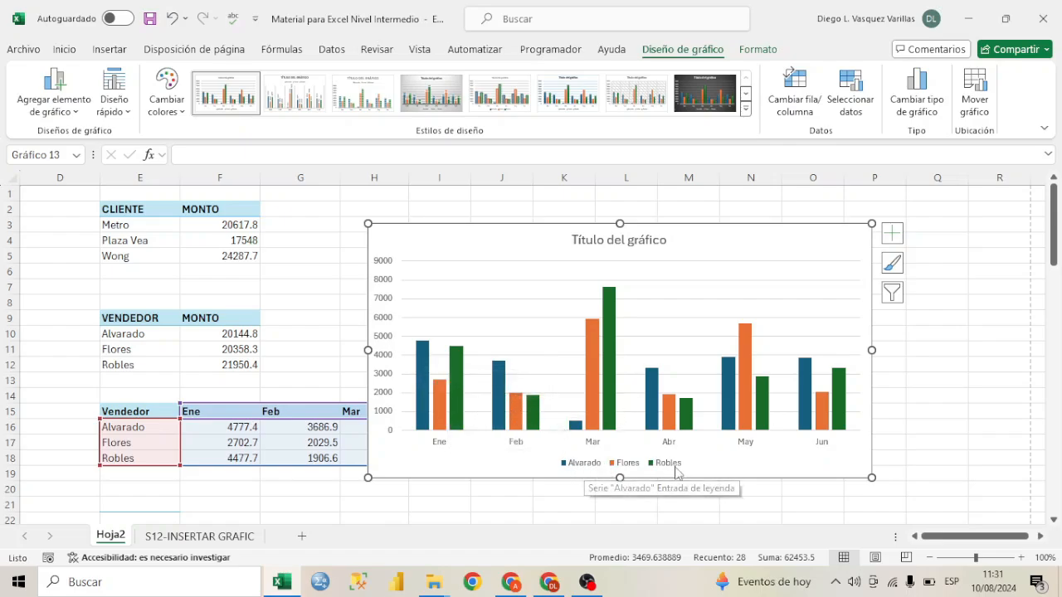
Add data labels to the columns of all three seller series in the monthly sales chart
left_click(491, 362)
right_click(429, 361)
left_click(521, 479)
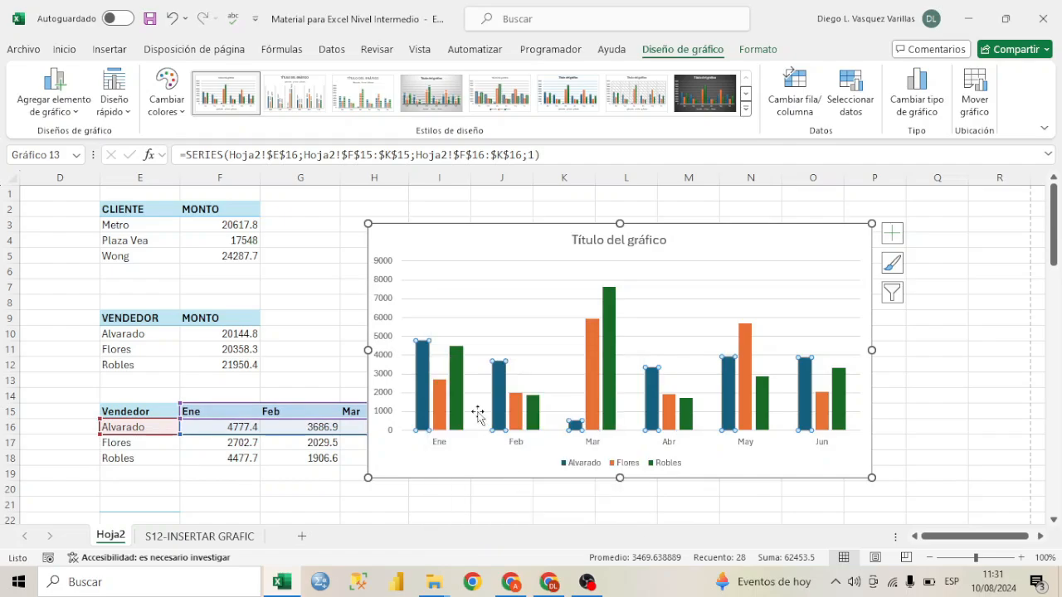
right_click(457, 378)
left_click(532, 500)
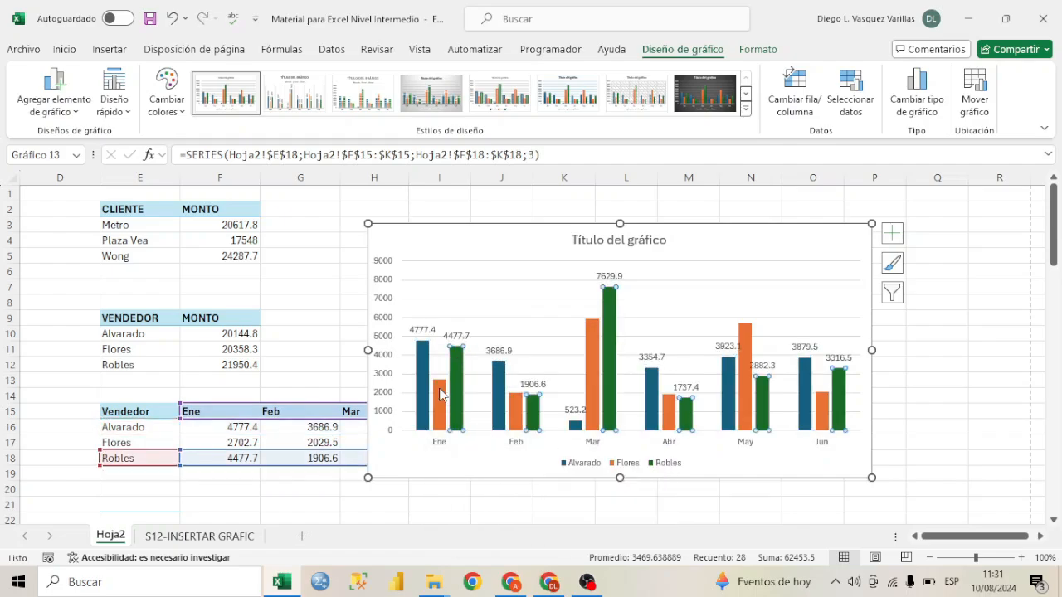
right_click(440, 395)
left_click(526, 332)
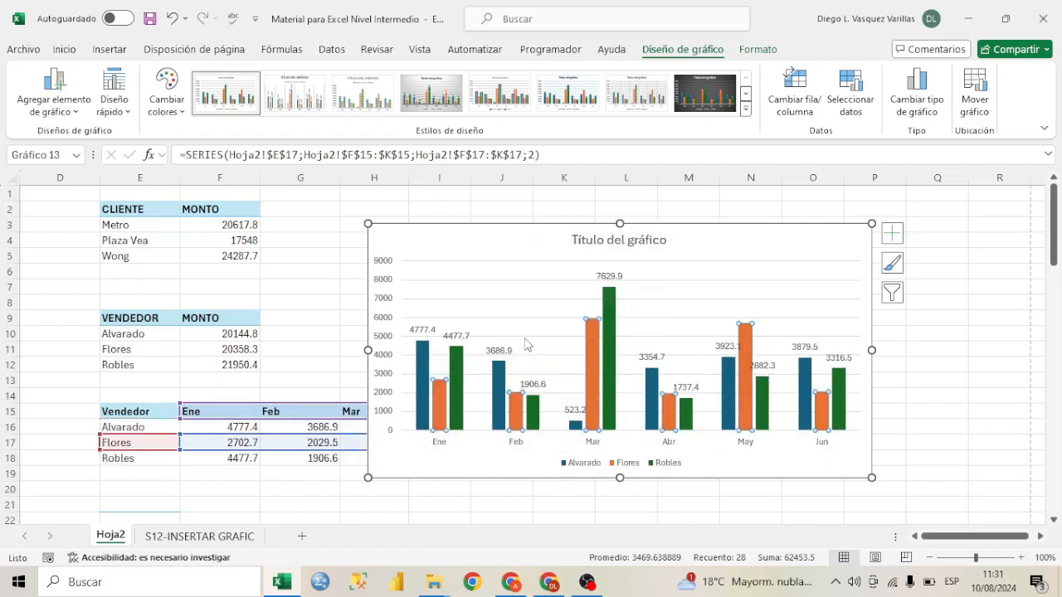
Shift the monthly sales chart slightly up and widen it in both directions, from column E to about column Q
left_click_drag(488, 242, 470, 230)
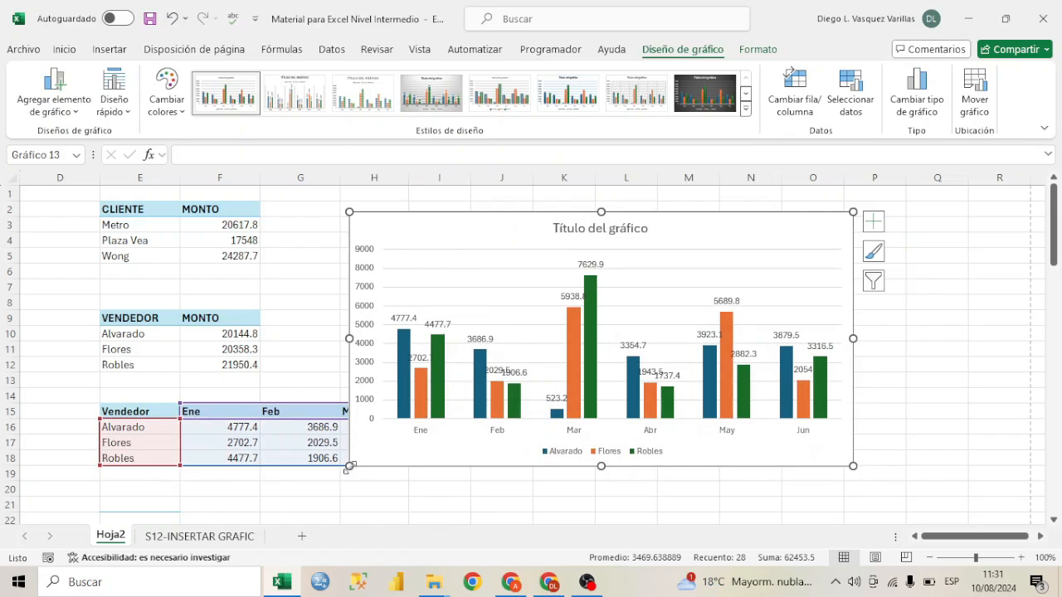
left_click_drag(350, 466, 245, 487)
left_click_drag(855, 487, 960, 503)
left_click_drag(246, 357, 167, 357)
Delete the chart's legend and turn it back on through the chart elements
mouse_move(540, 363)
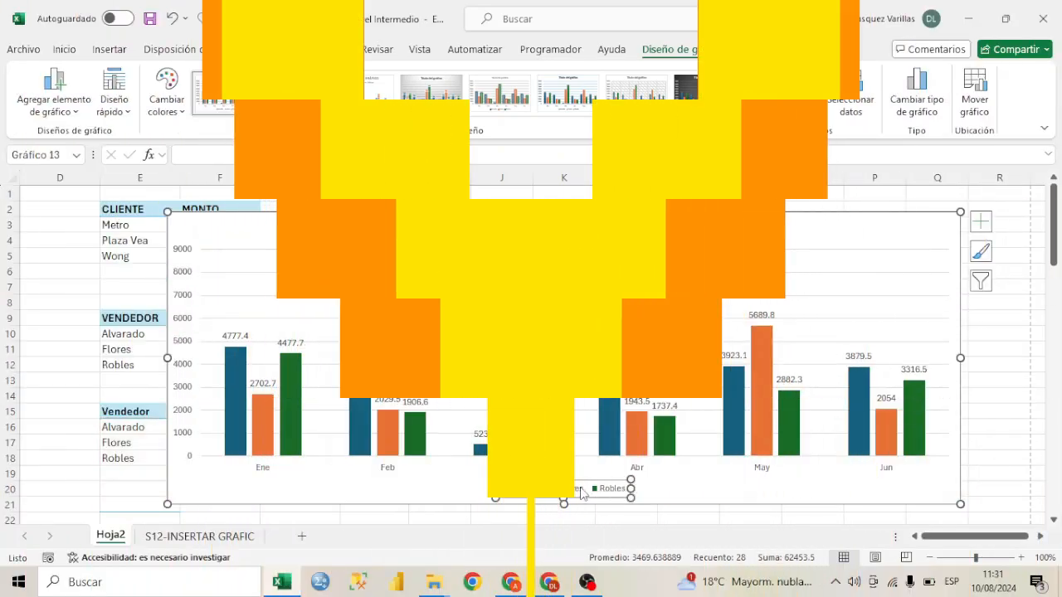
left_click(579, 491)
key("Delete")
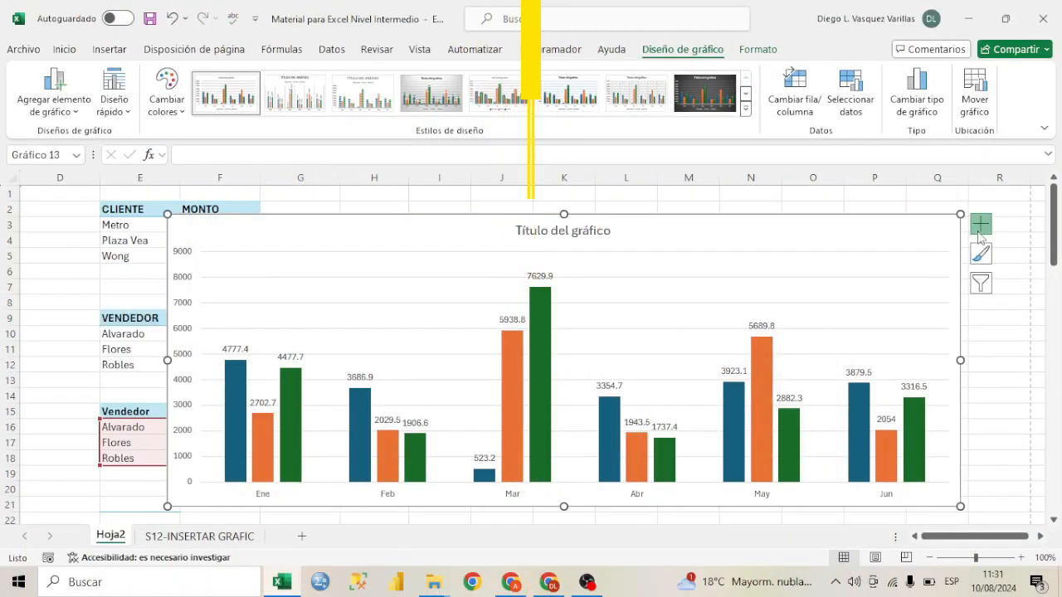
left_click(980, 229)
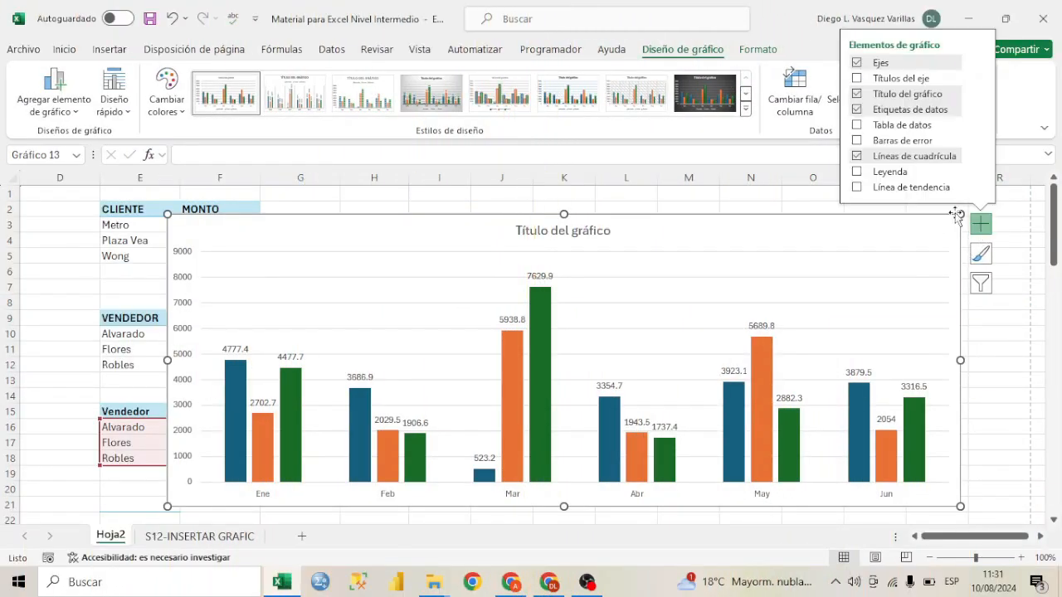
left_click(857, 172)
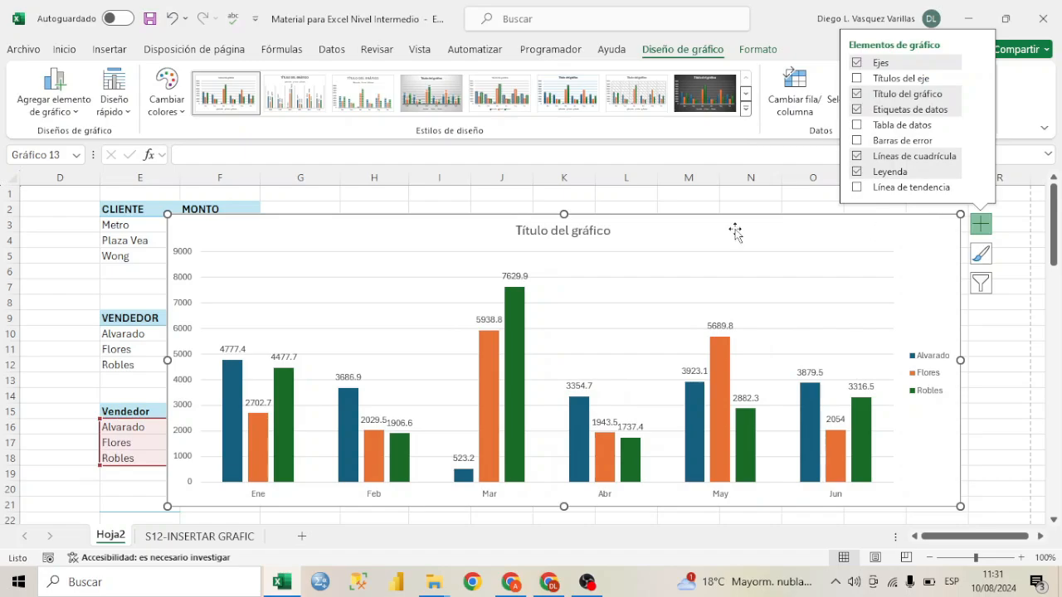
left_click(971, 332)
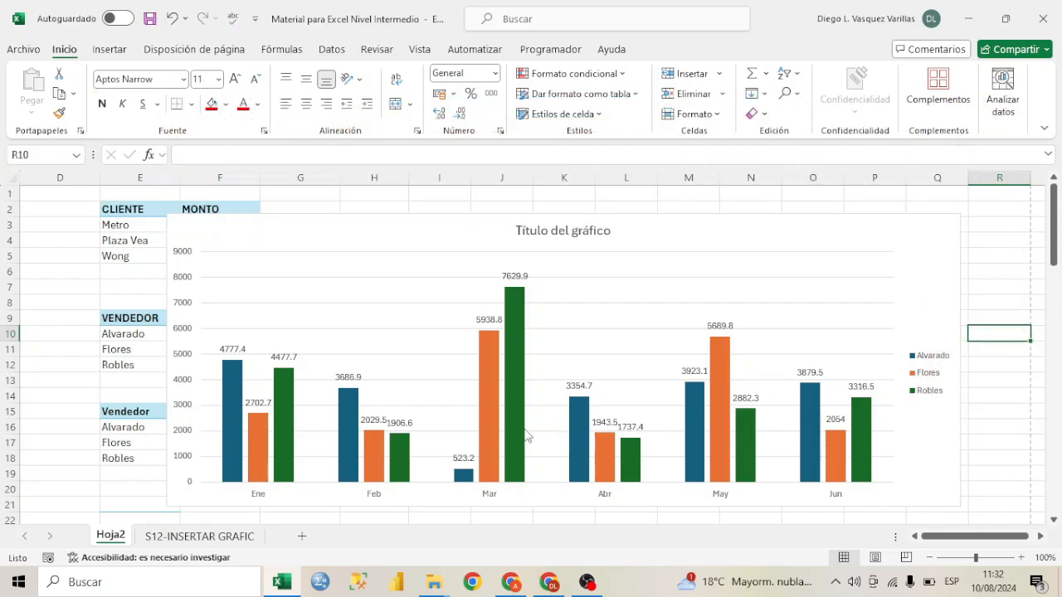
Remove the data labels from all three seller series and inspect the values of the tallest and shortest March columns
left_click(656, 235)
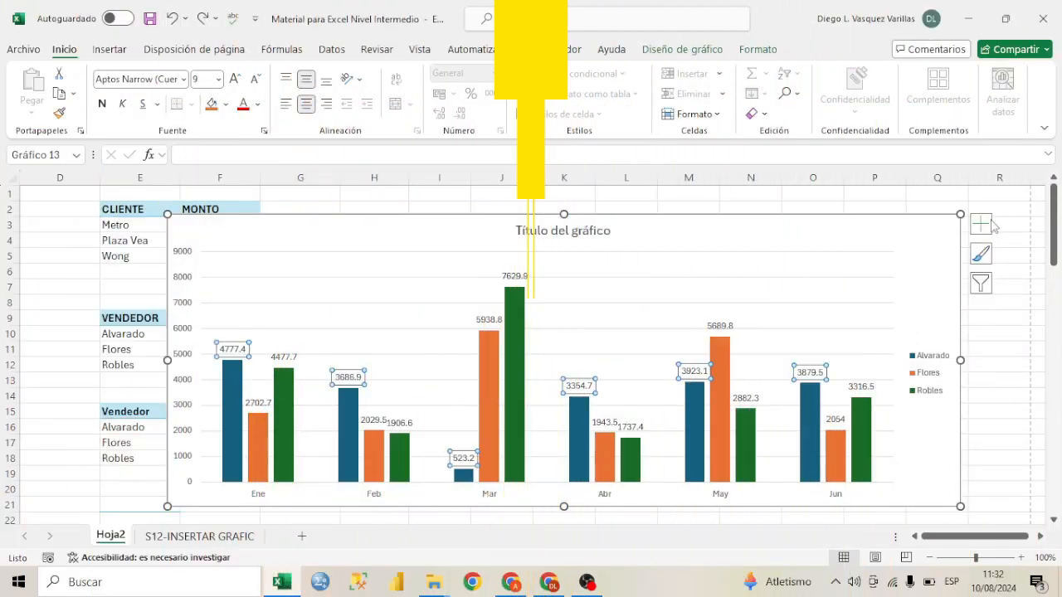
left_click(980, 224)
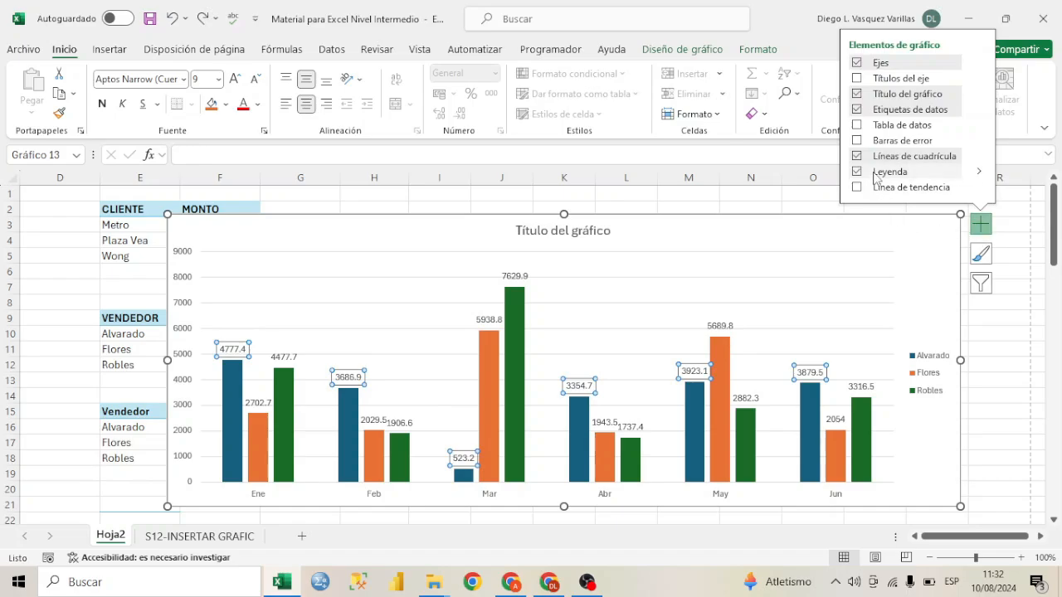
left_click(856, 110)
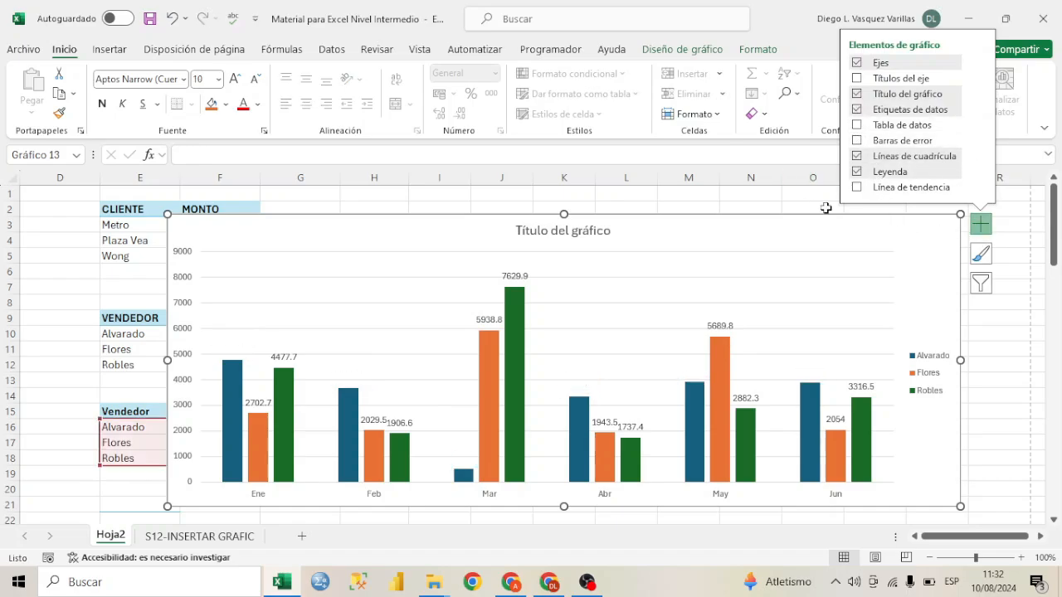
left_click(750, 208)
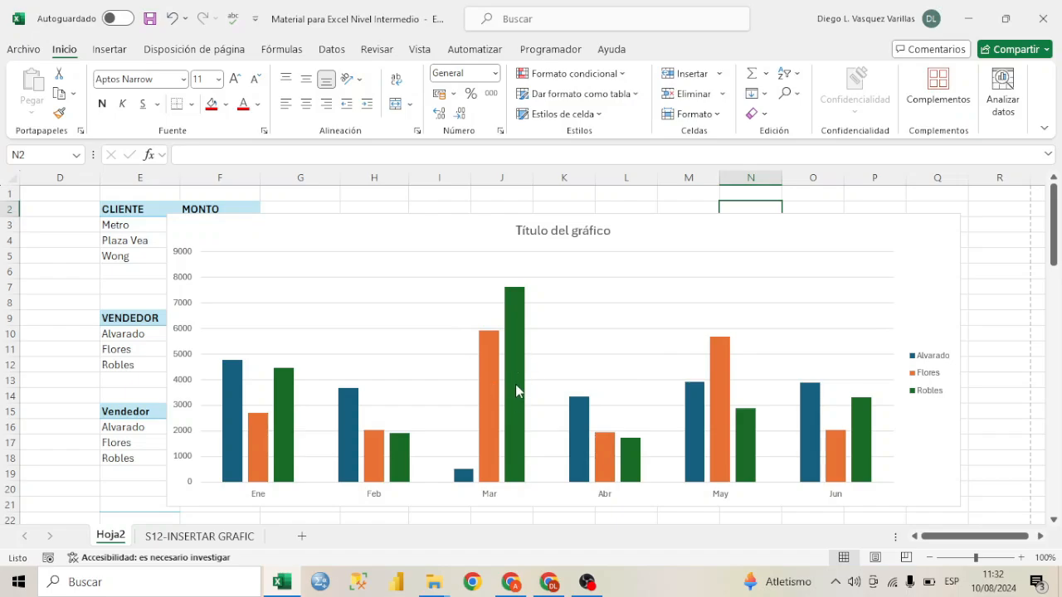
mouse_move(513, 311)
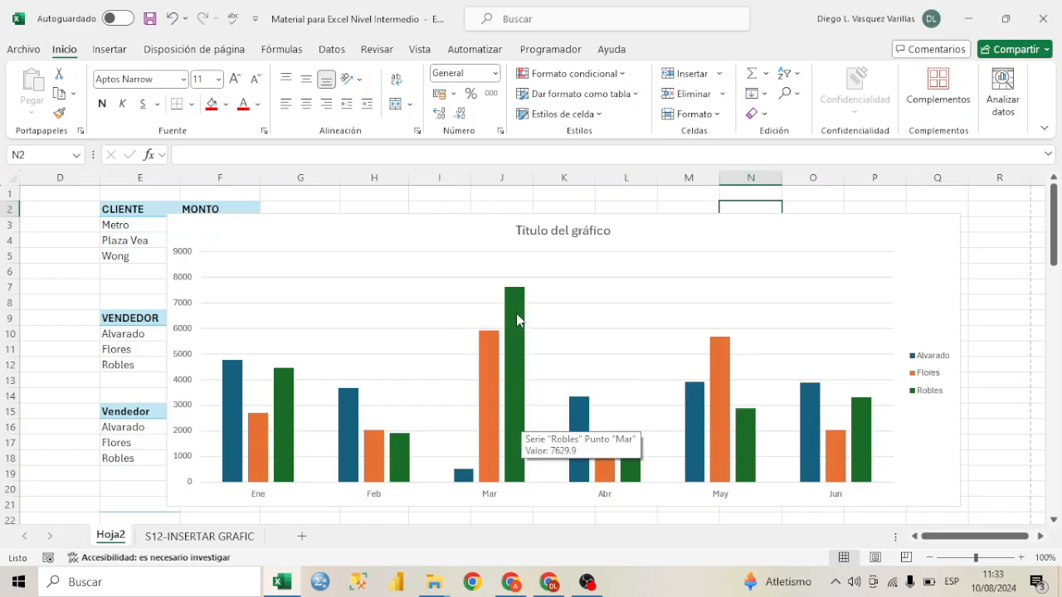
mouse_move(462, 477)
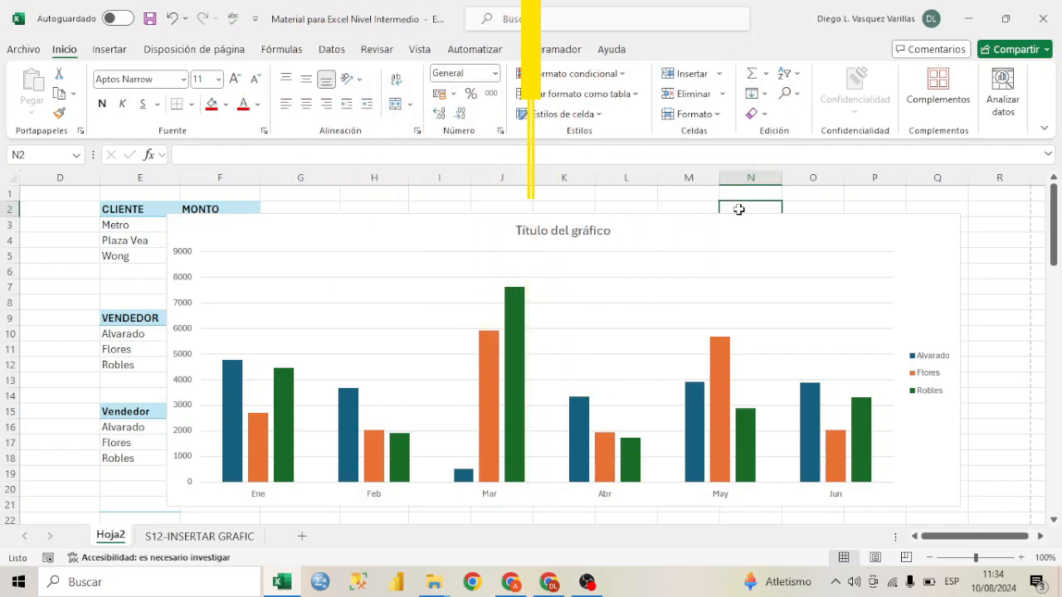
Try the second chart style on the monthly sales chart, undo it, and apply the eighth style with the dark background
left_click(747, 236)
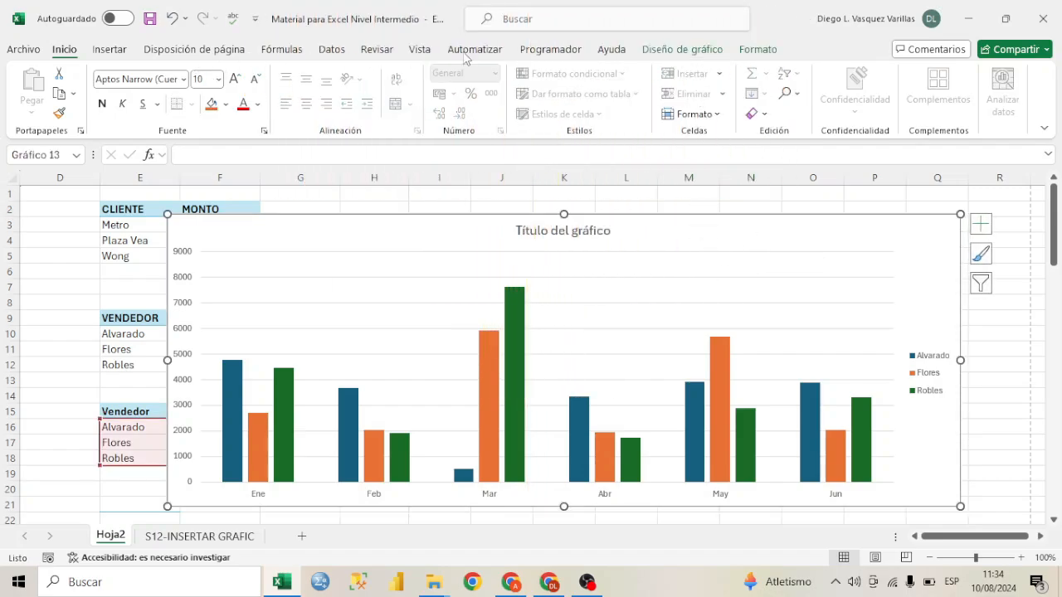
left_click(683, 52)
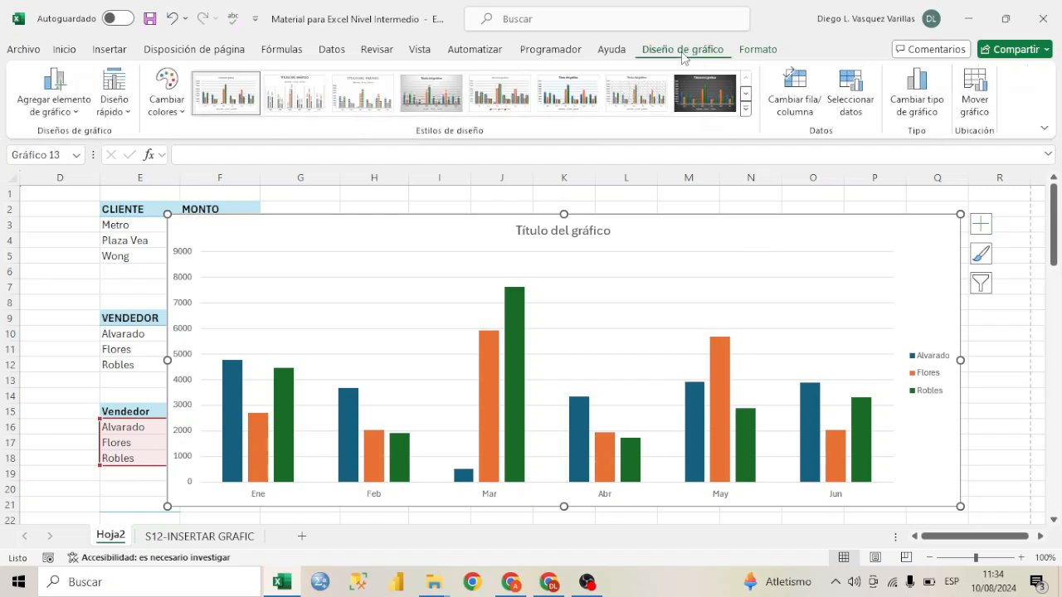
left_click(746, 108)
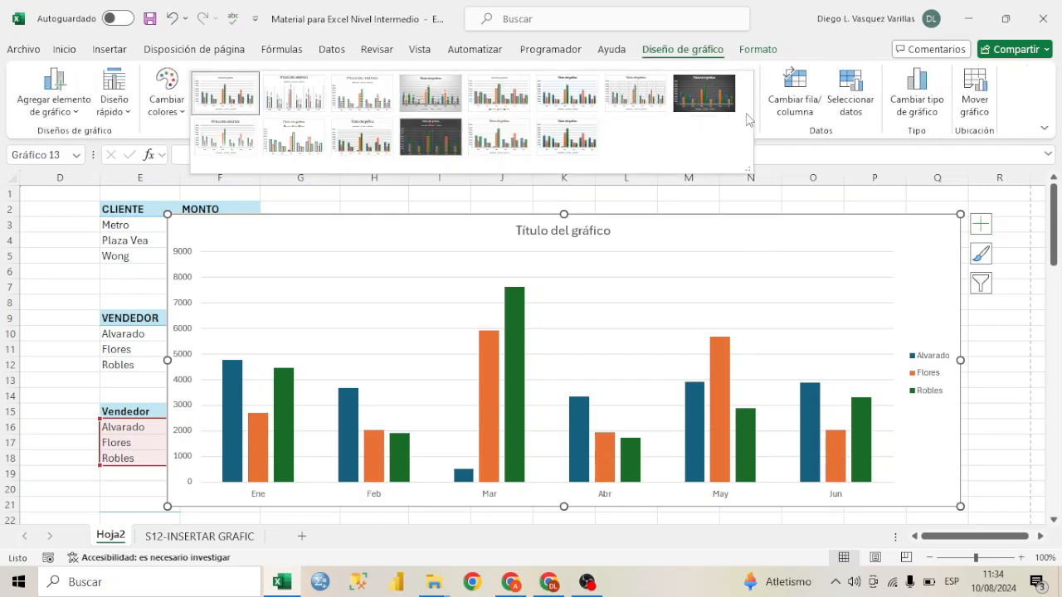
left_click(319, 99)
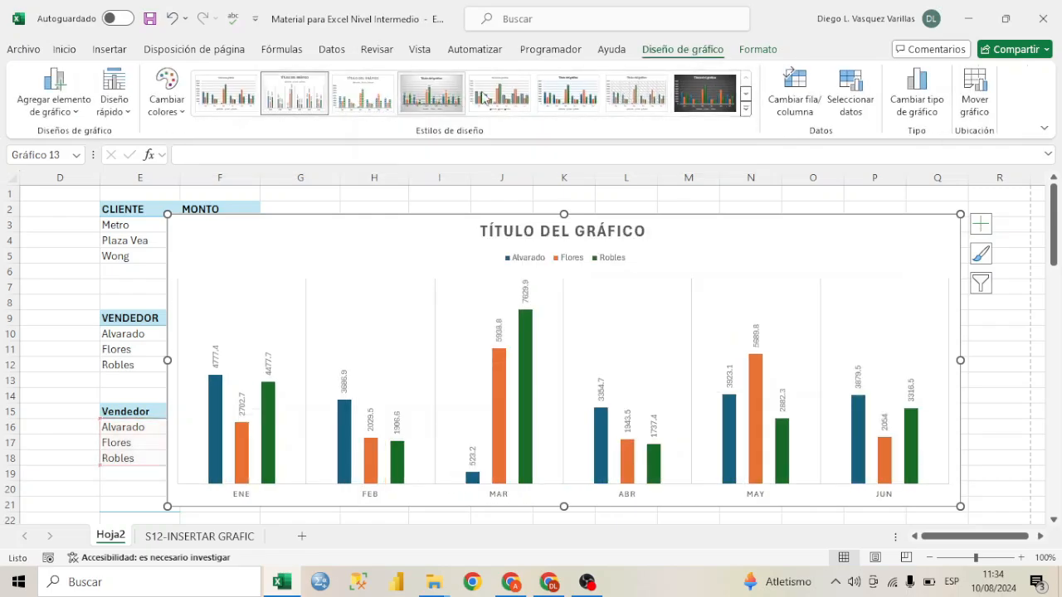
key("ctrl+z")
left_click(744, 109)
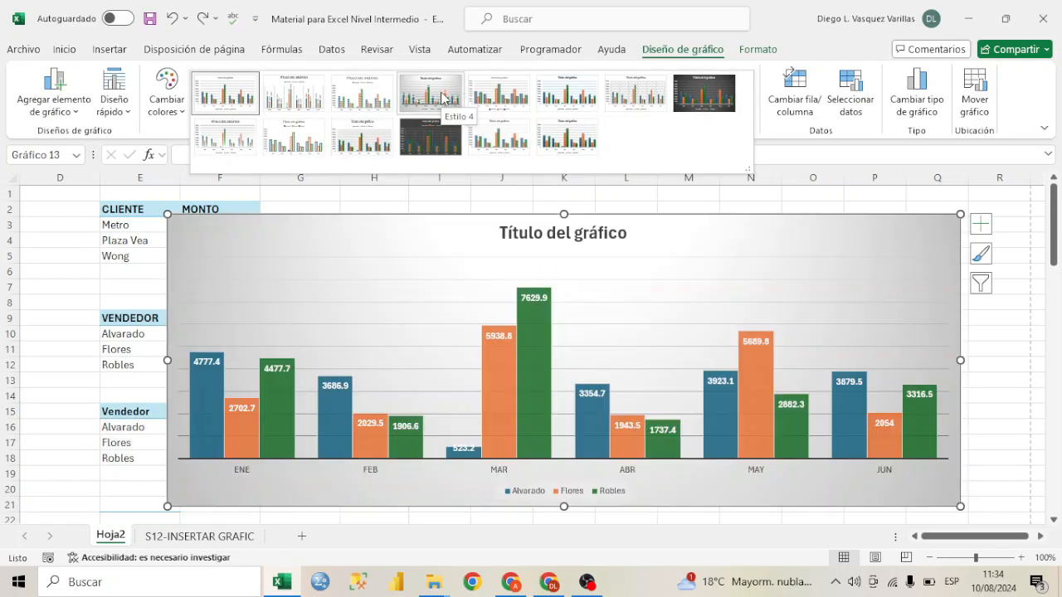
left_click(704, 93)
Preview the multicolour and monochromatic colour palettes on the monthly sales chart without applying one
left_click(174, 110)
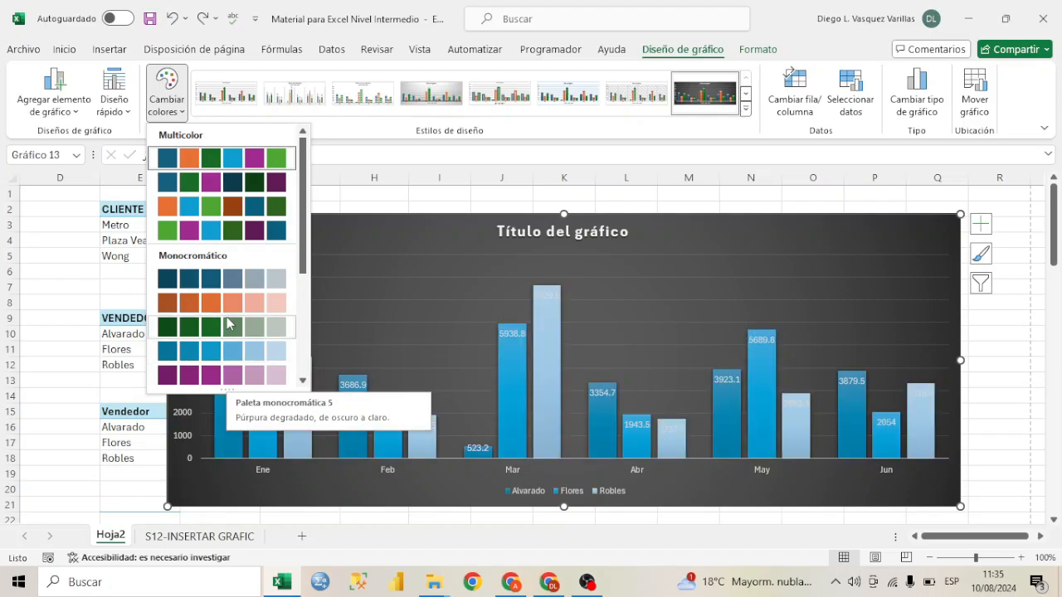
scroll(216, 249, "down", 5)
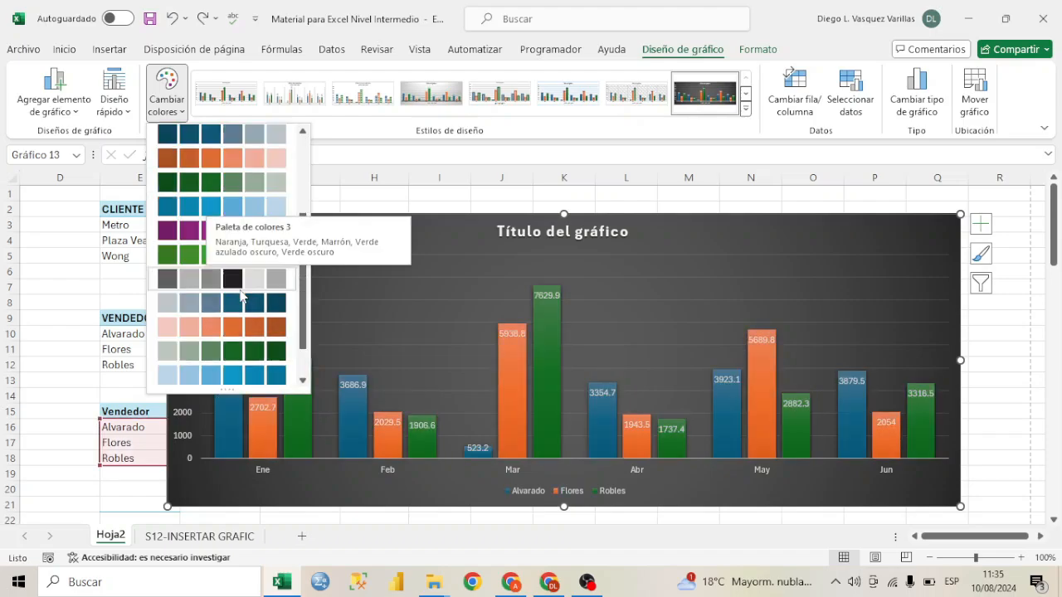
scroll(216, 249, "up", 5)
scroll(232, 224, "down", 2)
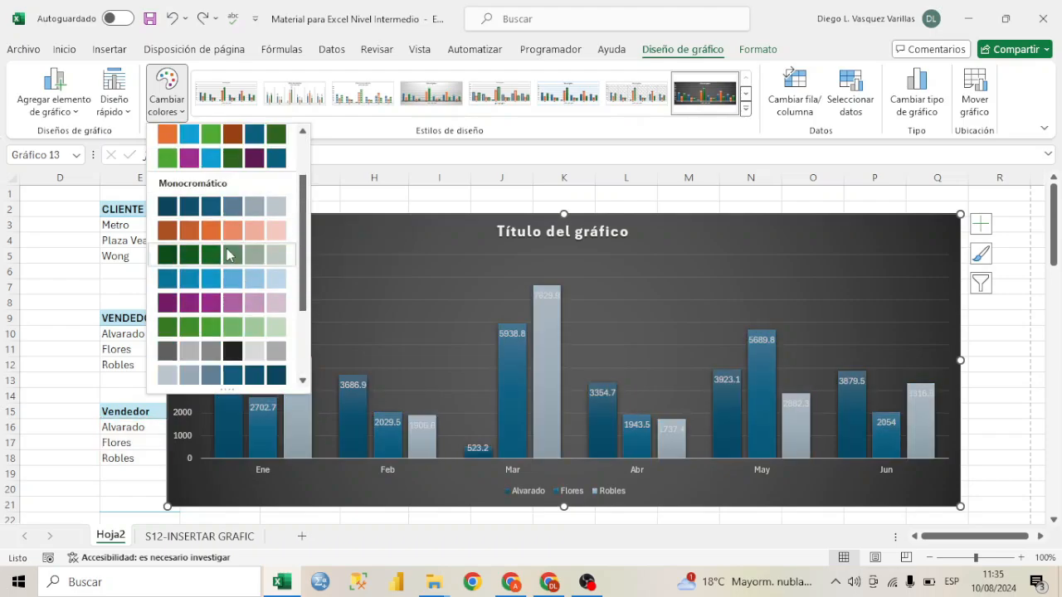
scroll(228, 253, "down", 3)
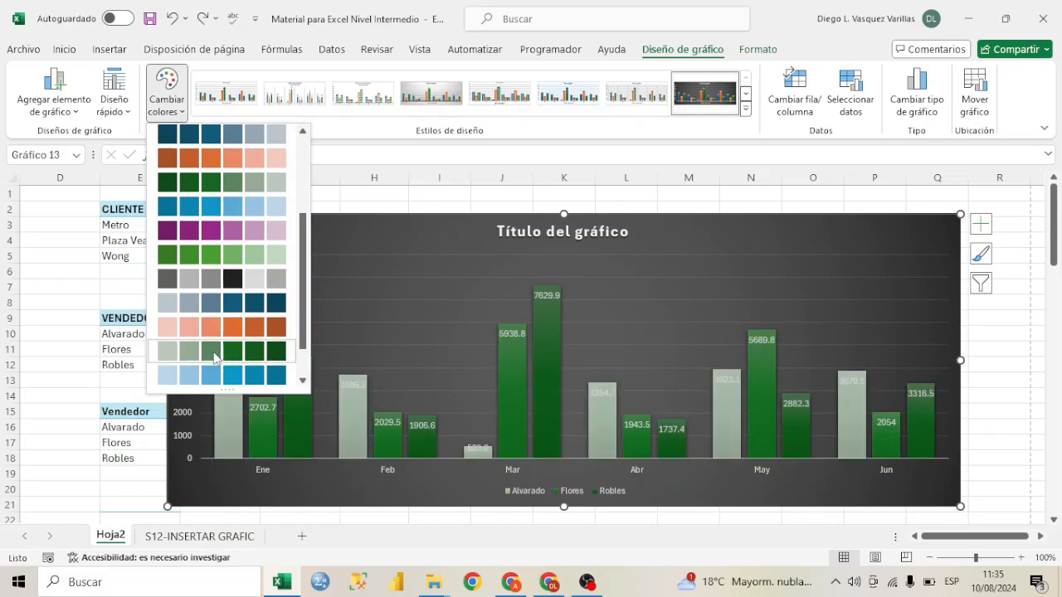
left_click(166, 91)
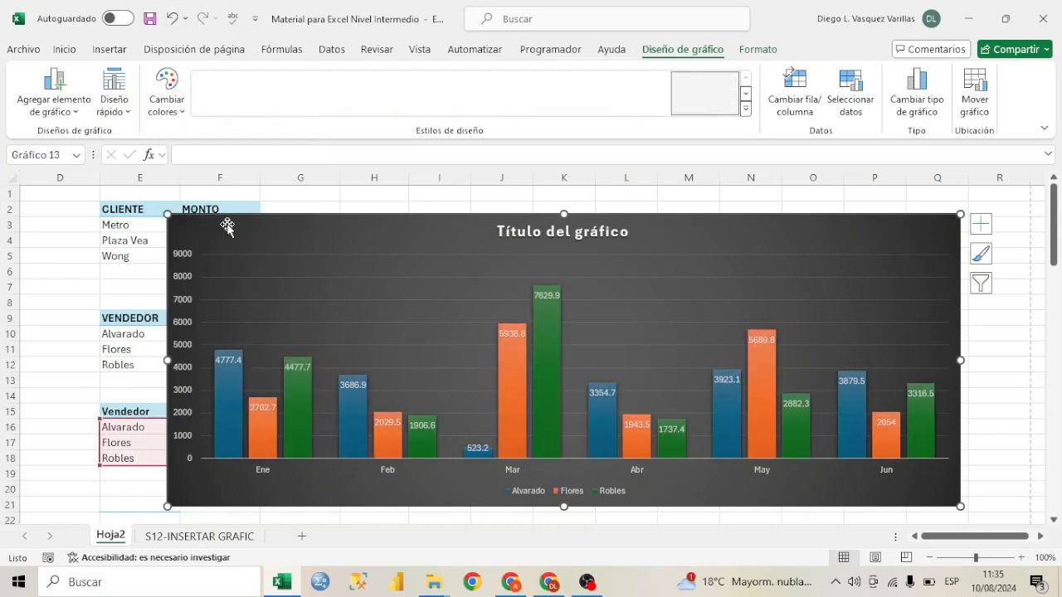
Apply the fourth multicolour palette, starting with light green, magenta and light blue, to the monthly sales chart
left_click(167, 91)
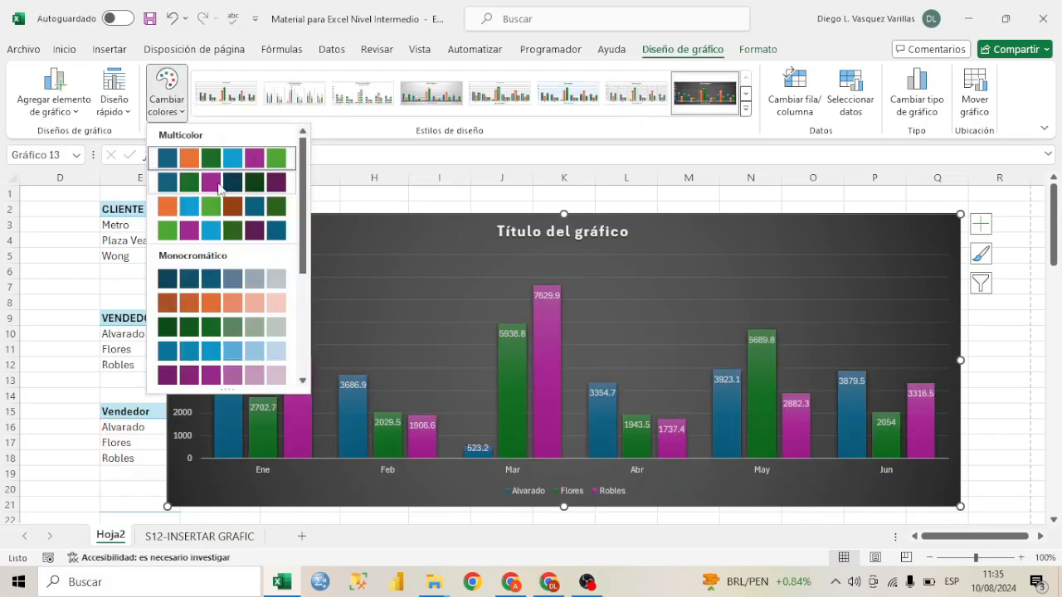
left_click(237, 230)
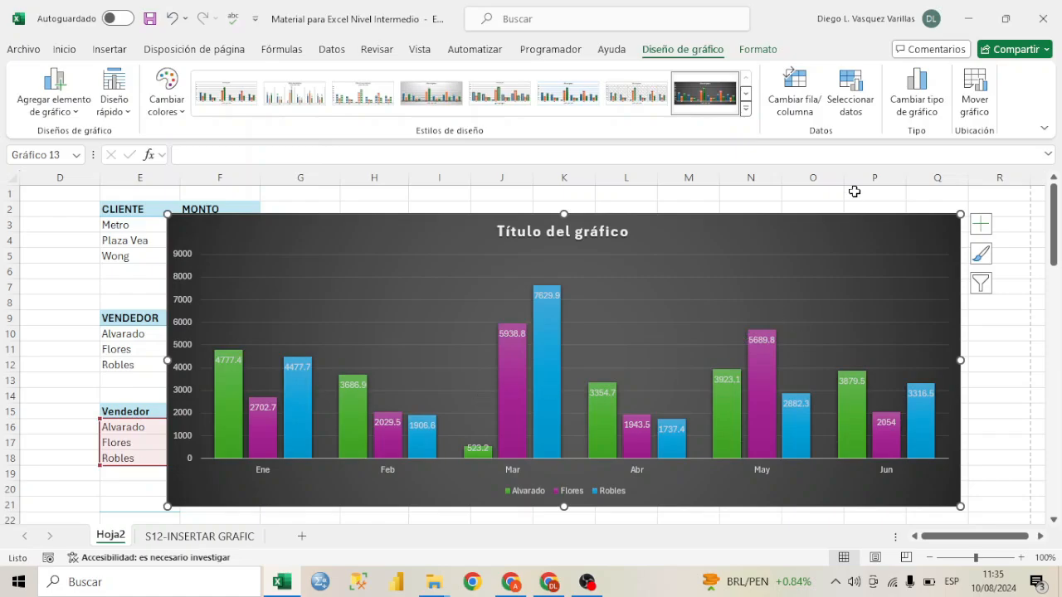
Open the format options for the monthly sales chart's area and expand its border and fill settings
right_click(657, 214)
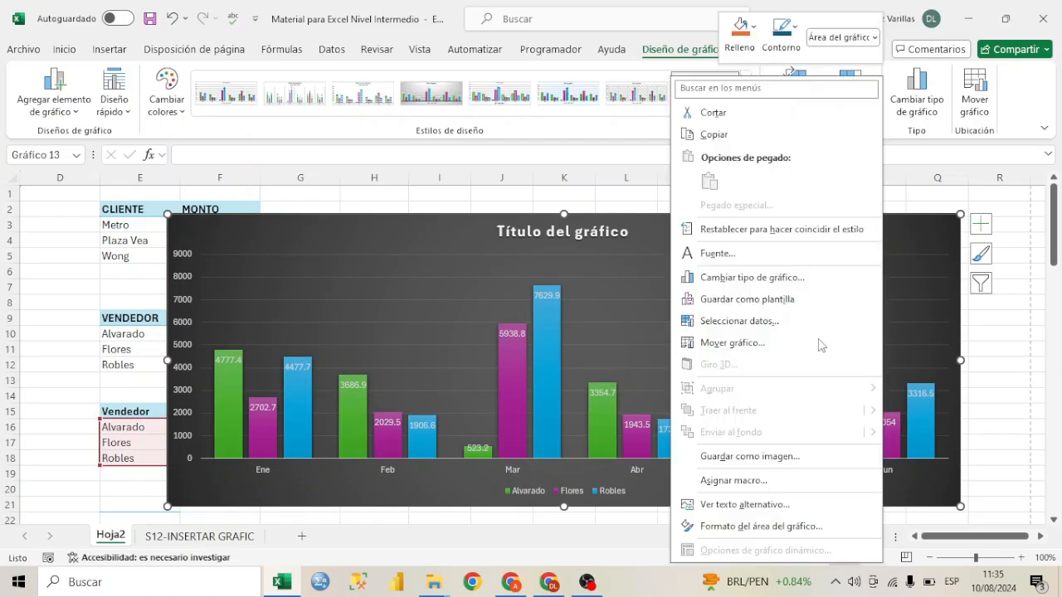
left_click(796, 527)
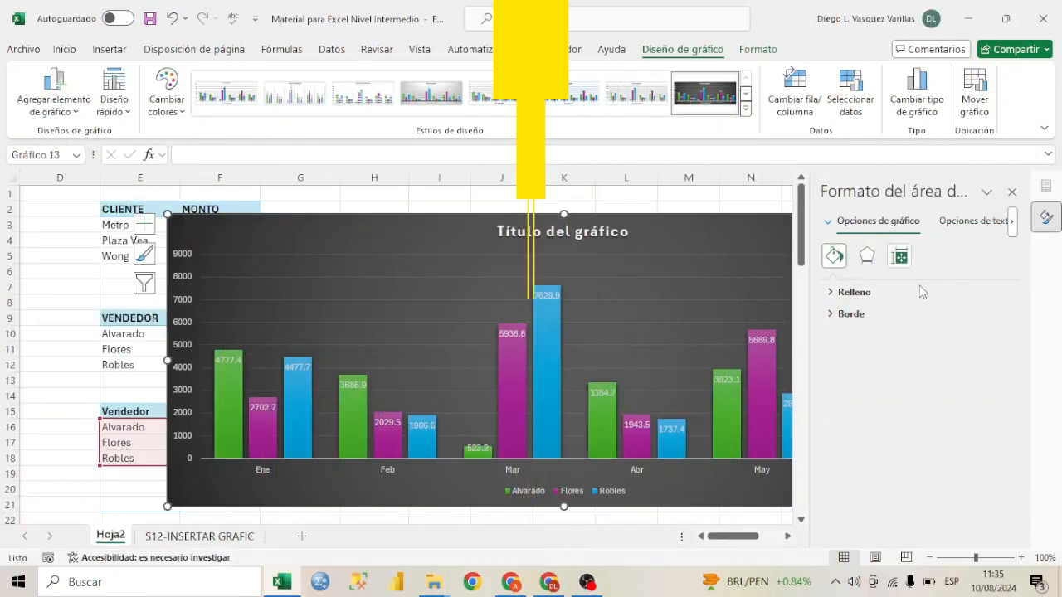
left_click(909, 314)
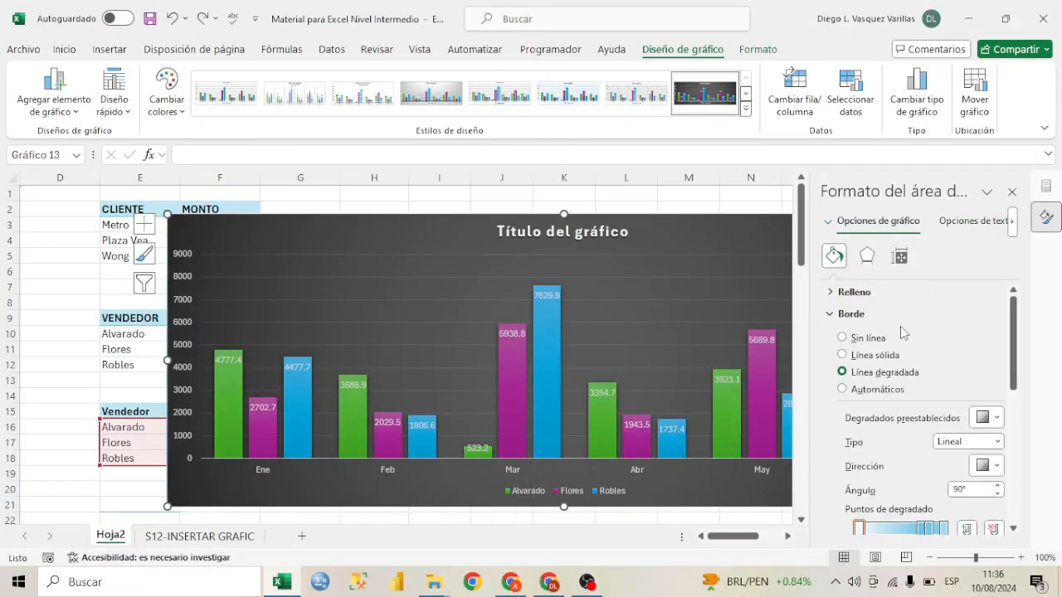
left_click(854, 292)
Try a pattern fill on the chart area with a dotted pattern and a horizontal line pattern
left_click(863, 384)
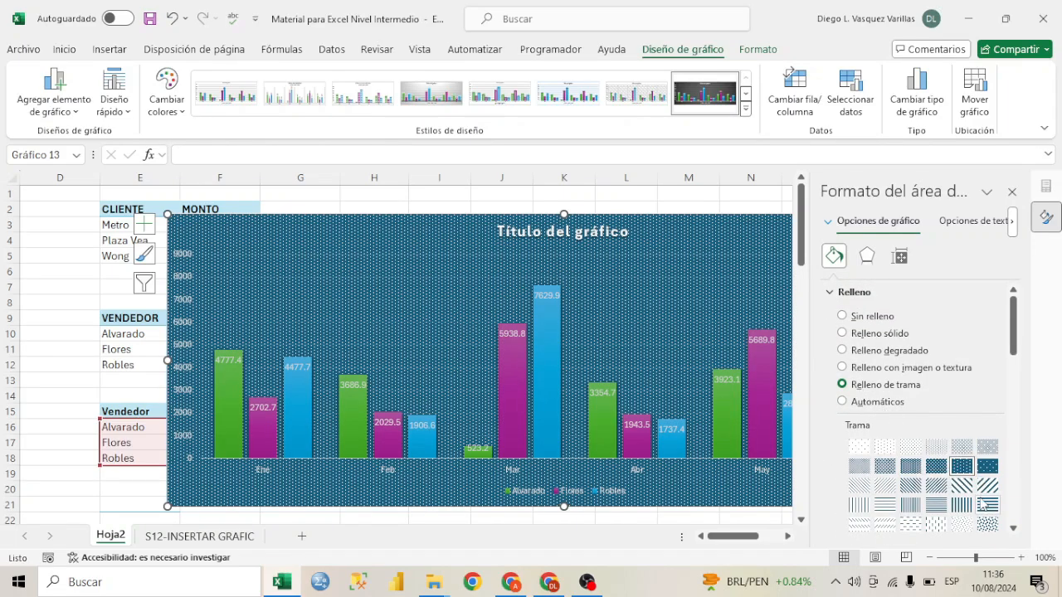
left_click(986, 469)
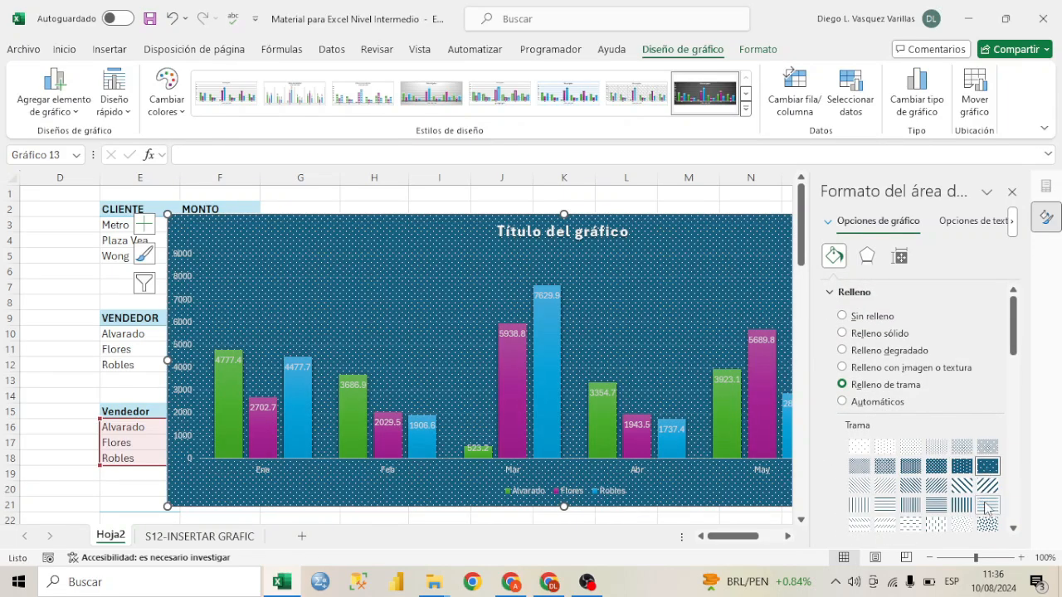
left_click(988, 505)
Give the chart area a solid fill, trying yellow first and settling on light green
left_click(871, 334)
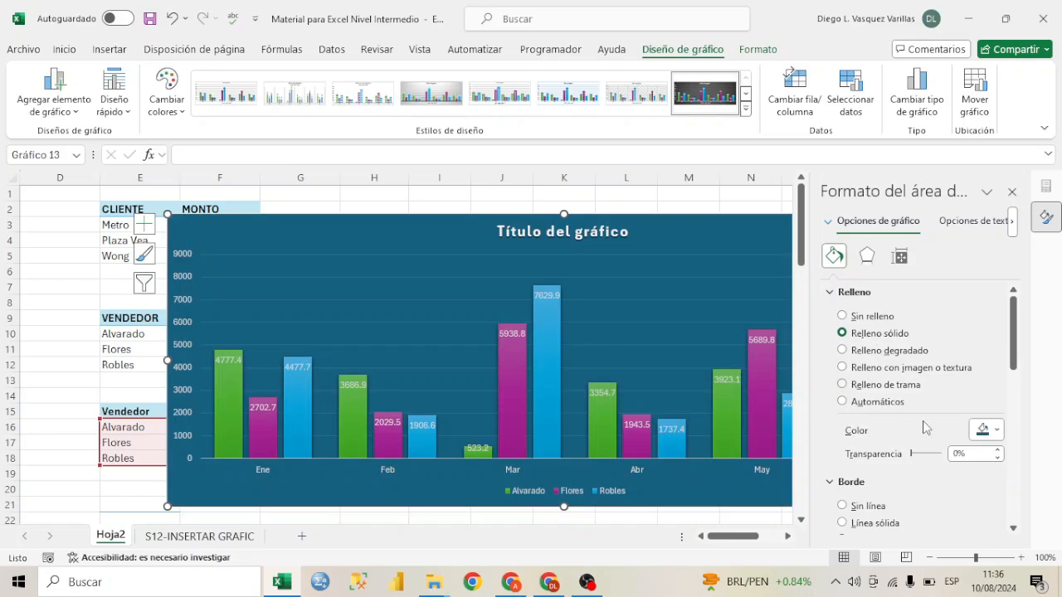
left_click(984, 428)
left_click(976, 389)
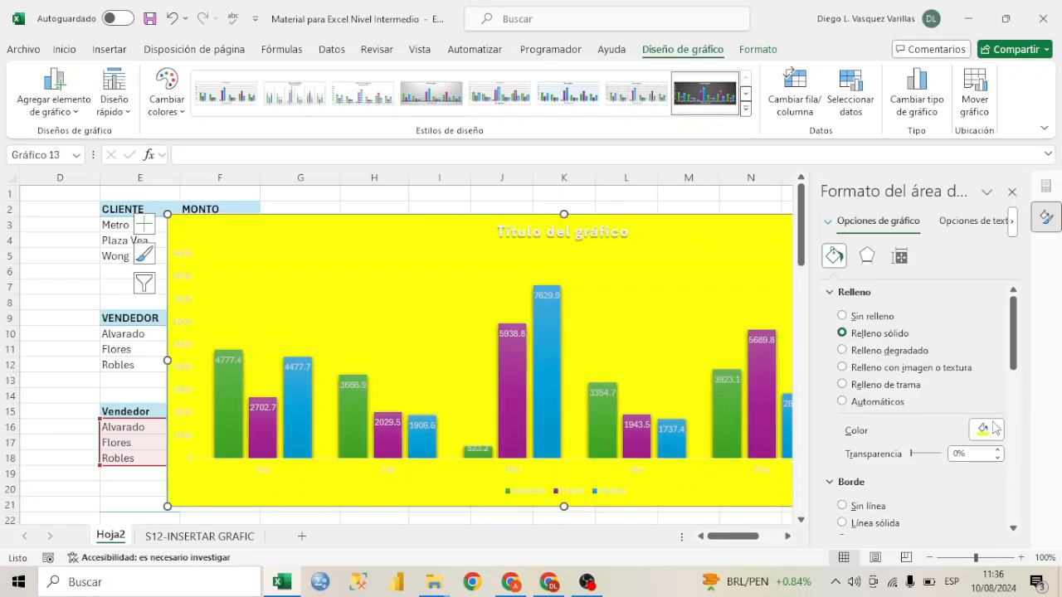
left_click(995, 429)
left_click(989, 389)
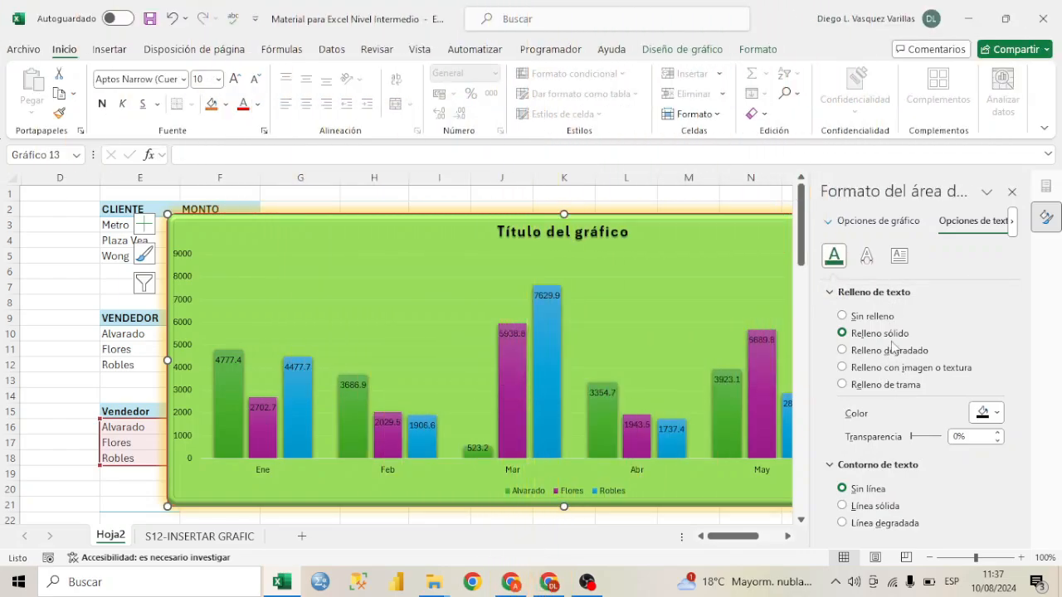
Try the chart's text without fill, return it to a solid fill, and close the formatting options
left_click(884, 319)
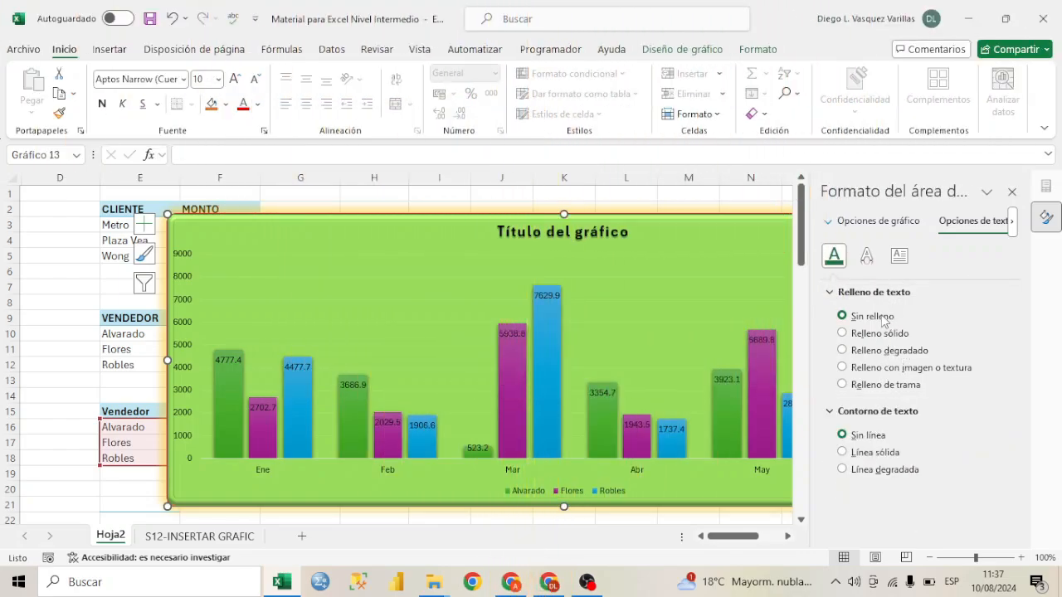
left_click(891, 335)
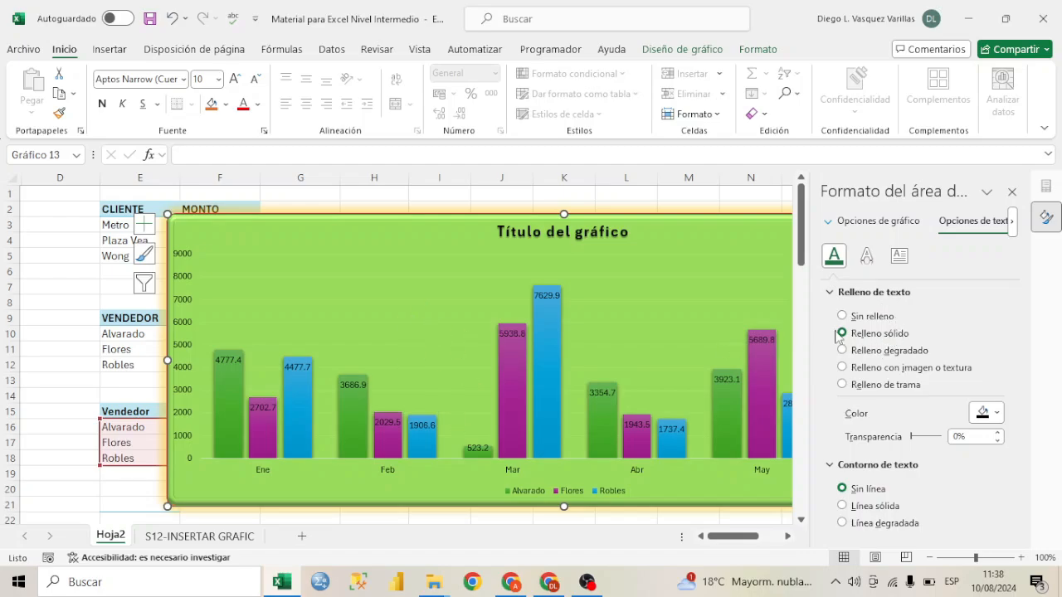
left_click(1011, 192)
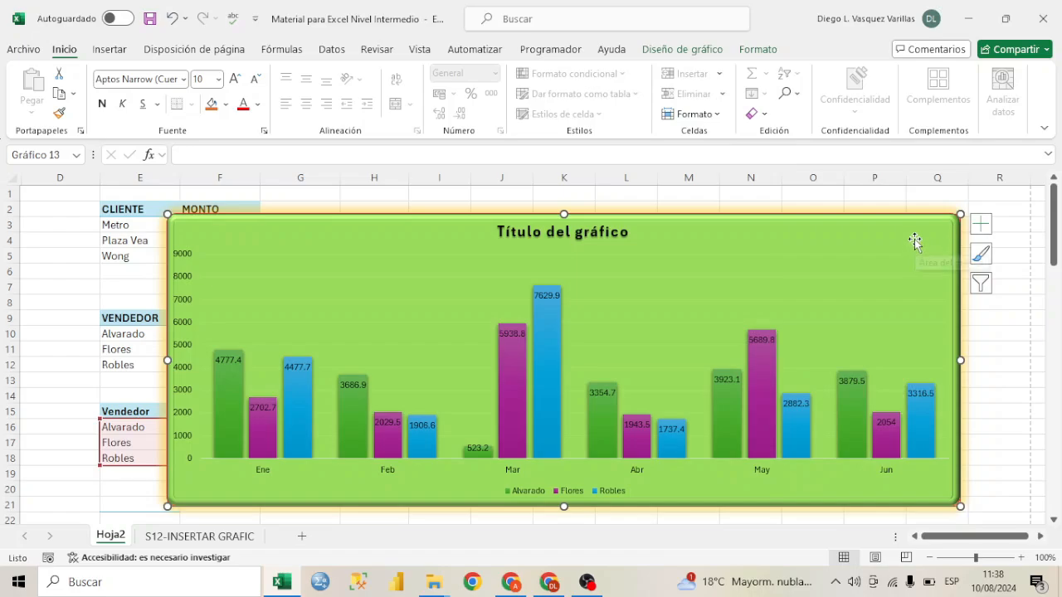
left_click_drag(913, 239, 841, 232)
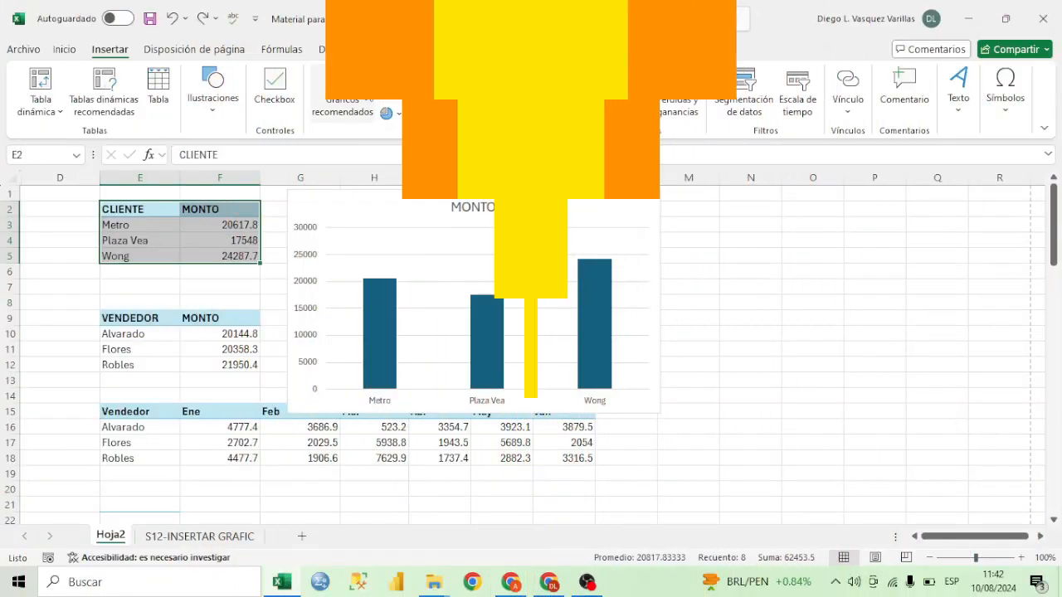
Insert a 2-D clustered bar chart of the amounts per client and arrange it to the right of the column chart
left_click(388, 75)
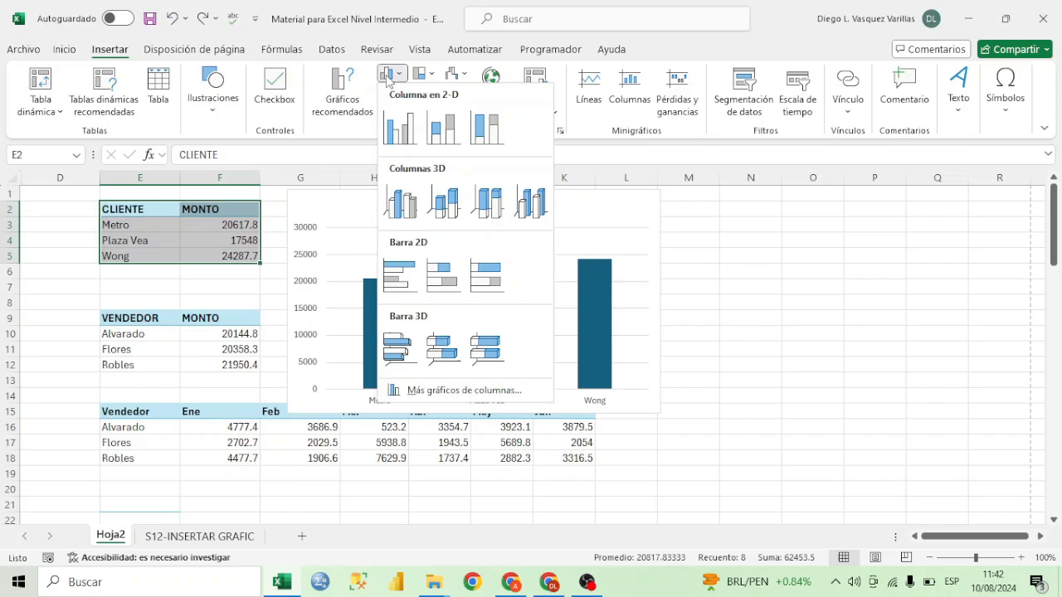
left_click(408, 276)
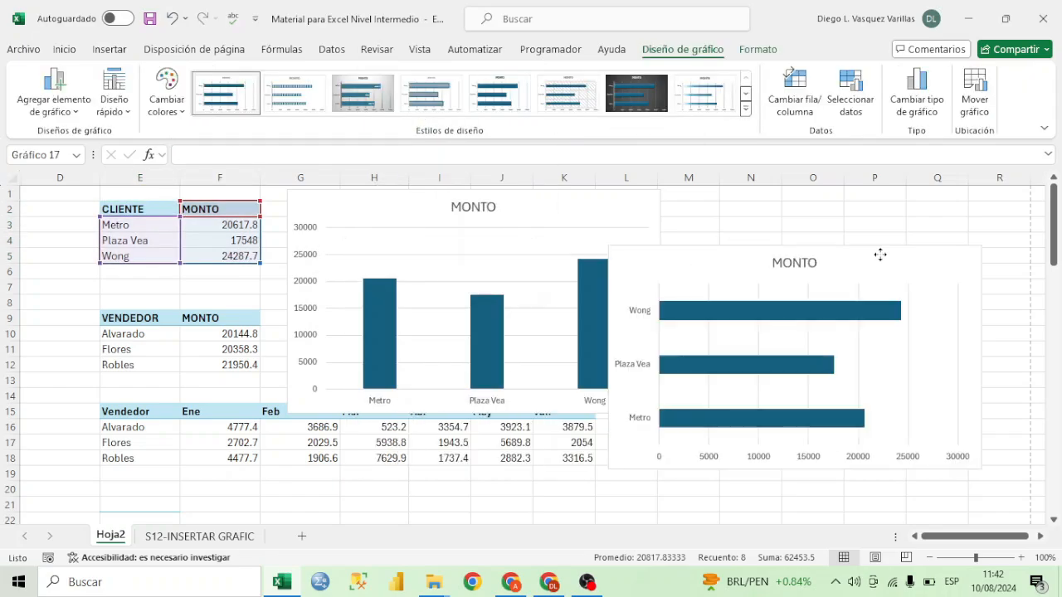
left_click_drag(880, 254, 929, 209)
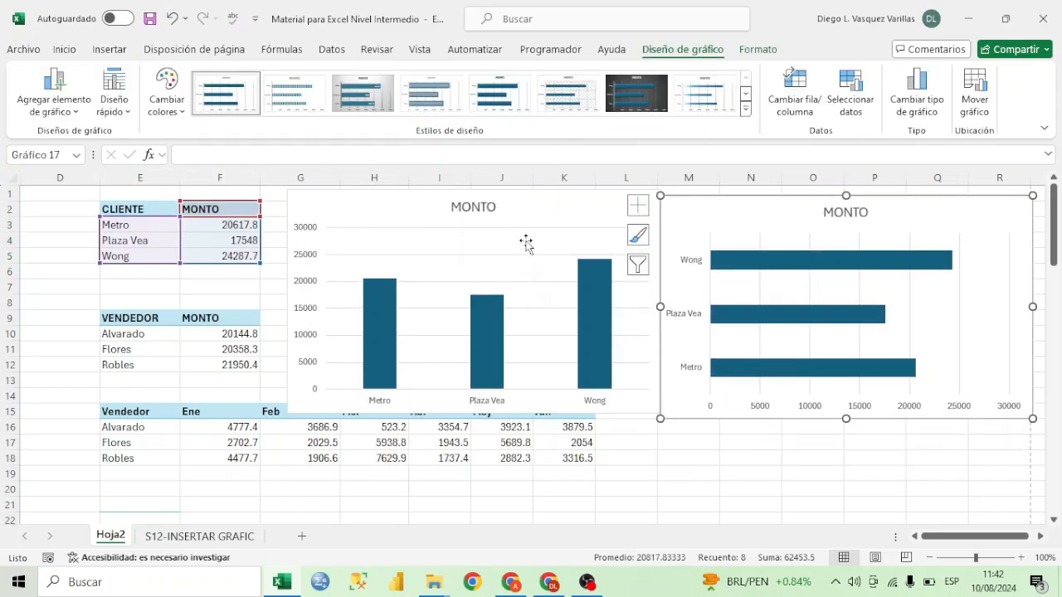
left_click_drag(535, 214, 473, 215)
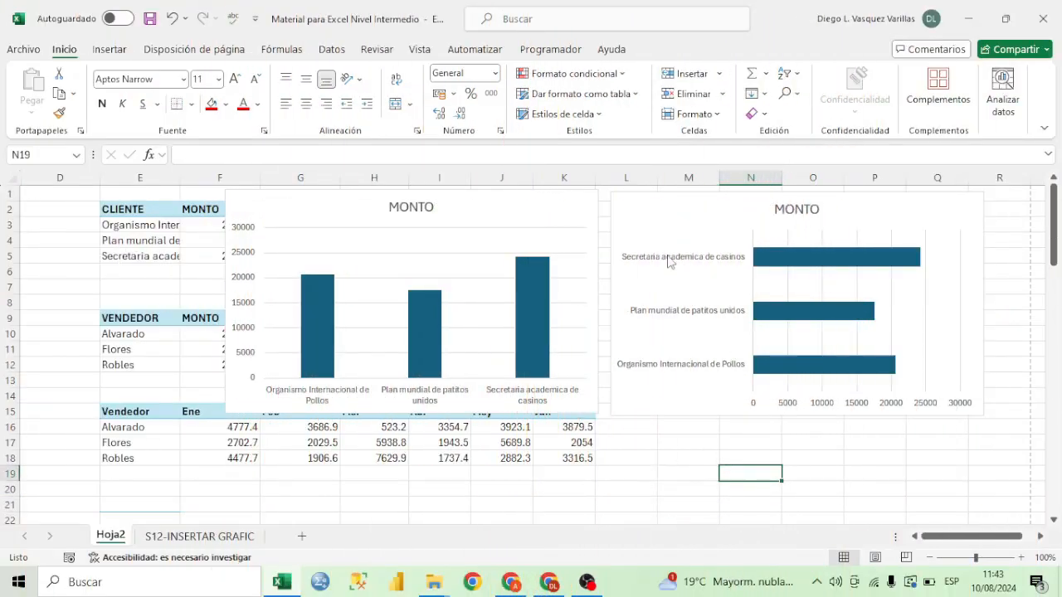
Examine the long client names in cells E3:E5 and how the column and bar charts display them as labels
left_click(573, 222)
left_click(717, 265)
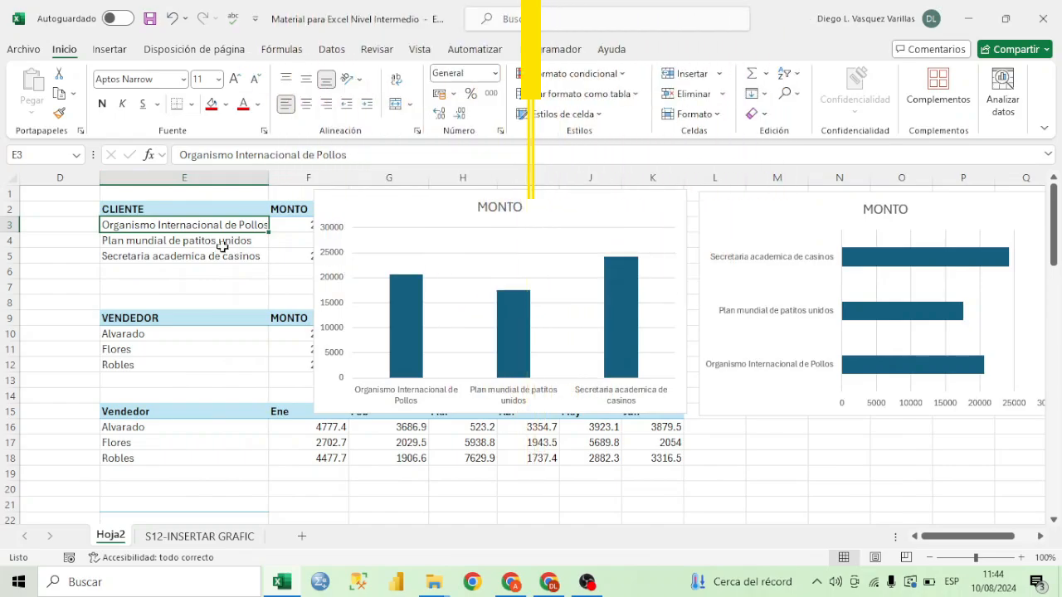
left_click_drag(229, 225, 229, 254)
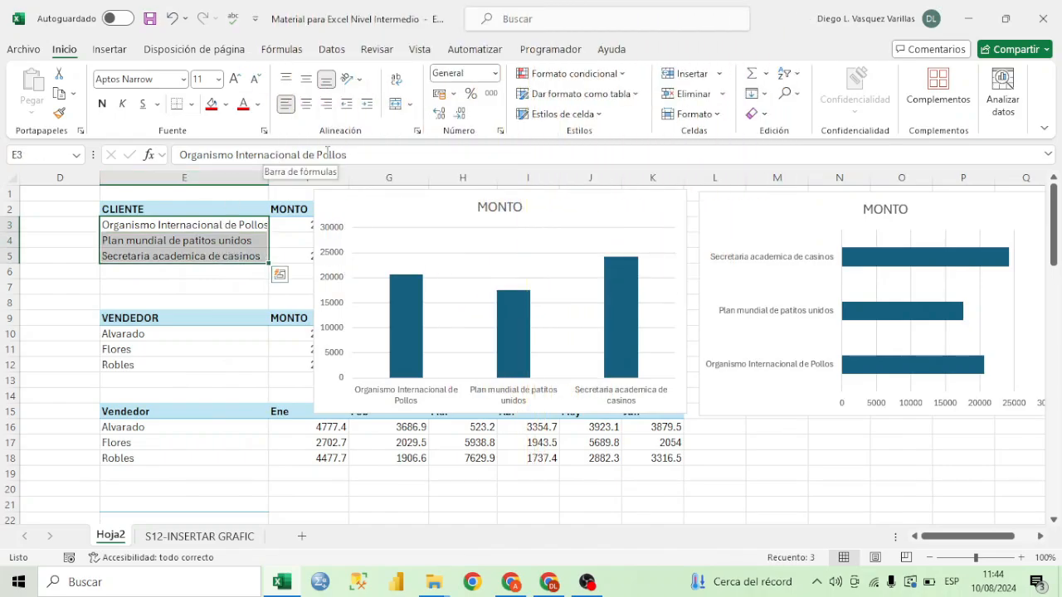
left_click(204, 239)
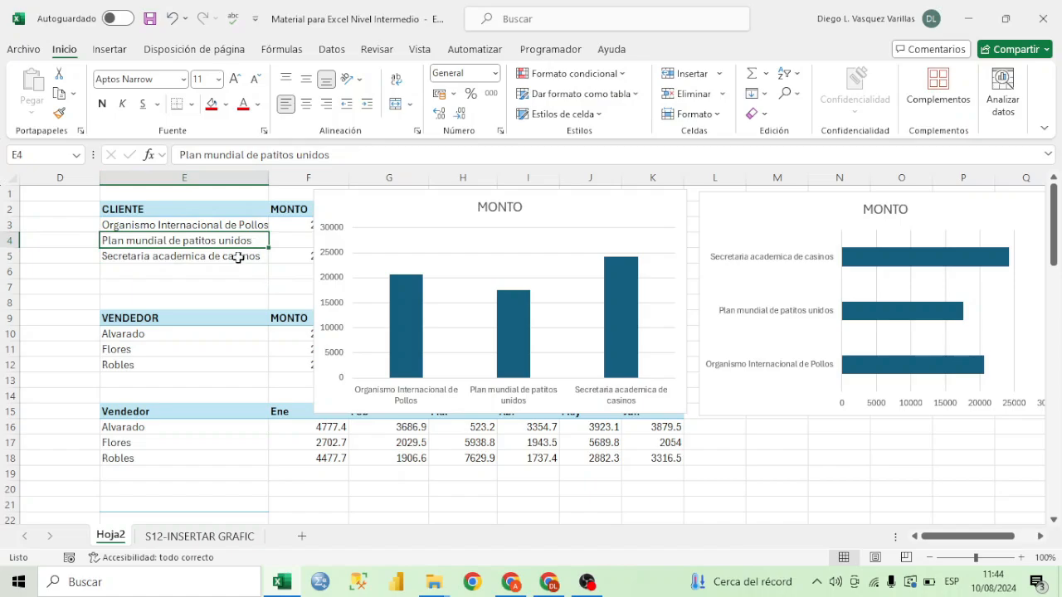
left_click(238, 258)
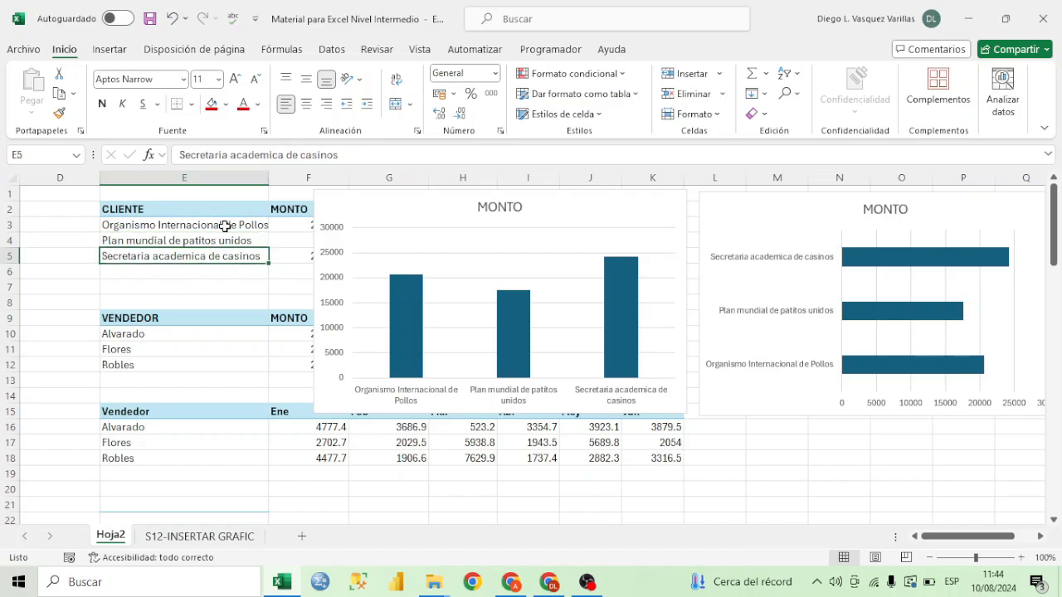
Shift the column chart slightly, move the bar chart over it, and widen the bar chart to about 520 px
left_click_drag(543, 209, 531, 213)
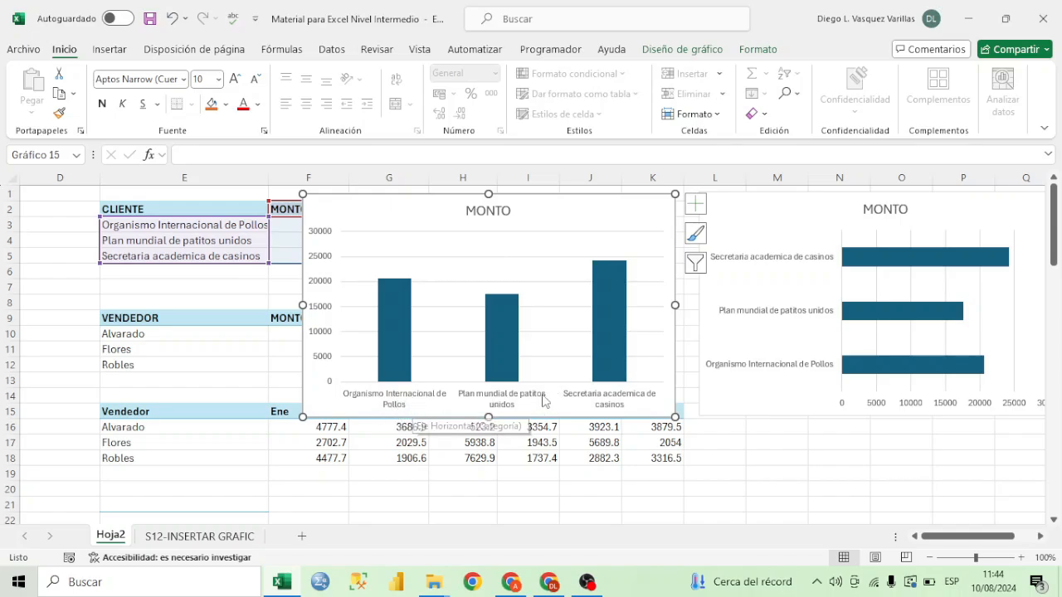
left_click_drag(747, 242, 404, 284)
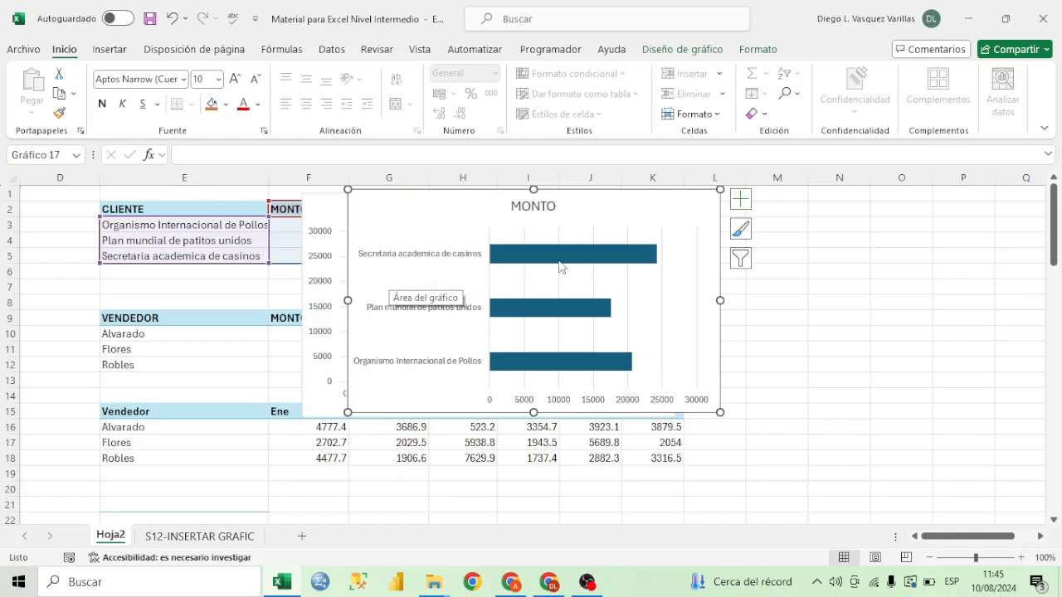
left_click_drag(720, 300, 885, 301)
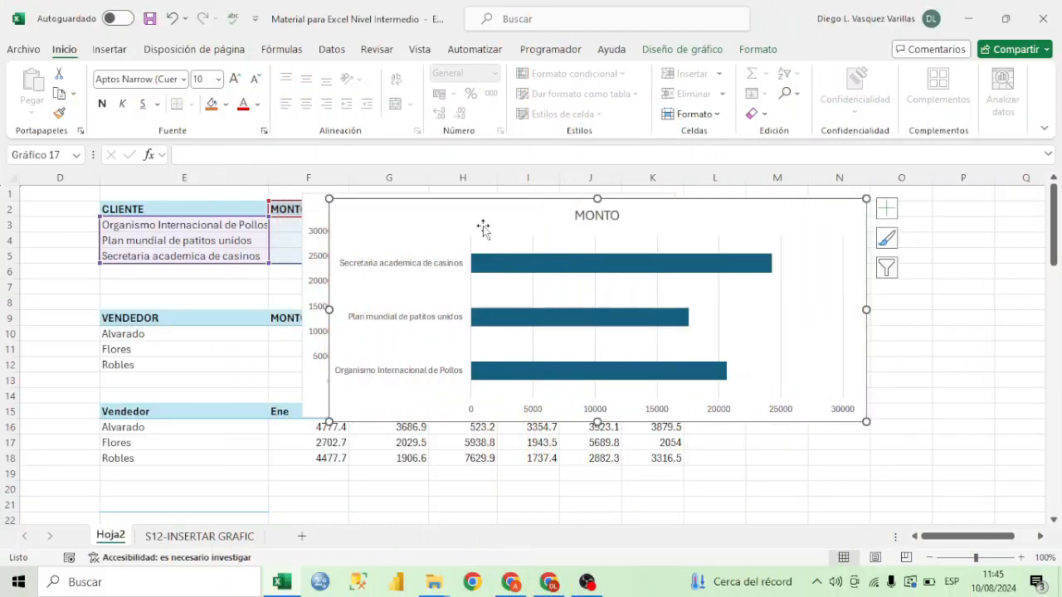
left_click_drag(484, 229, 601, 248)
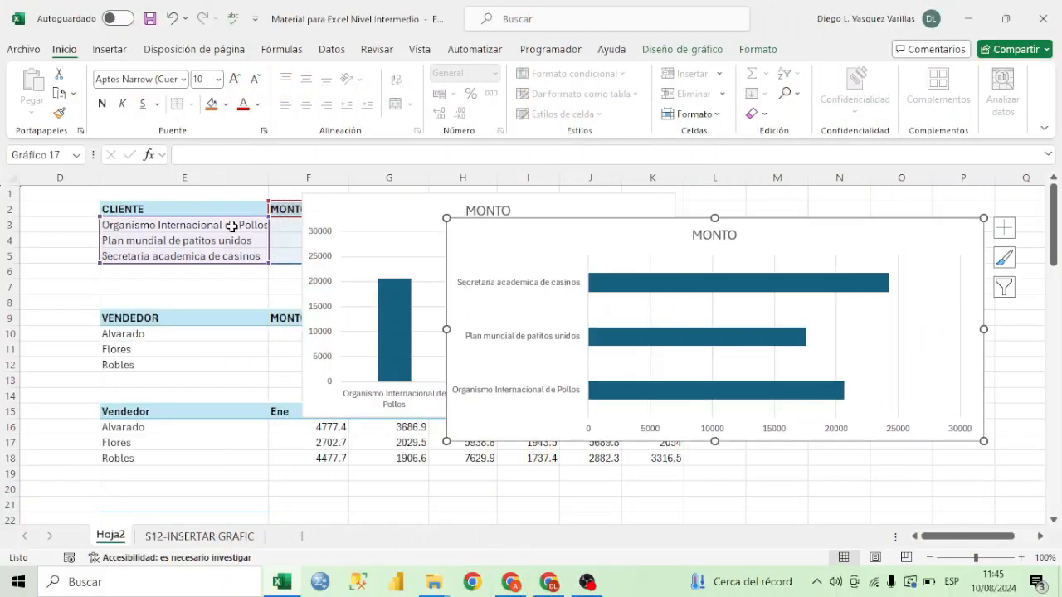
Make the client bar chart taller and position it over the column chart, down to about row 19
left_click_drag(230, 224, 230, 427)
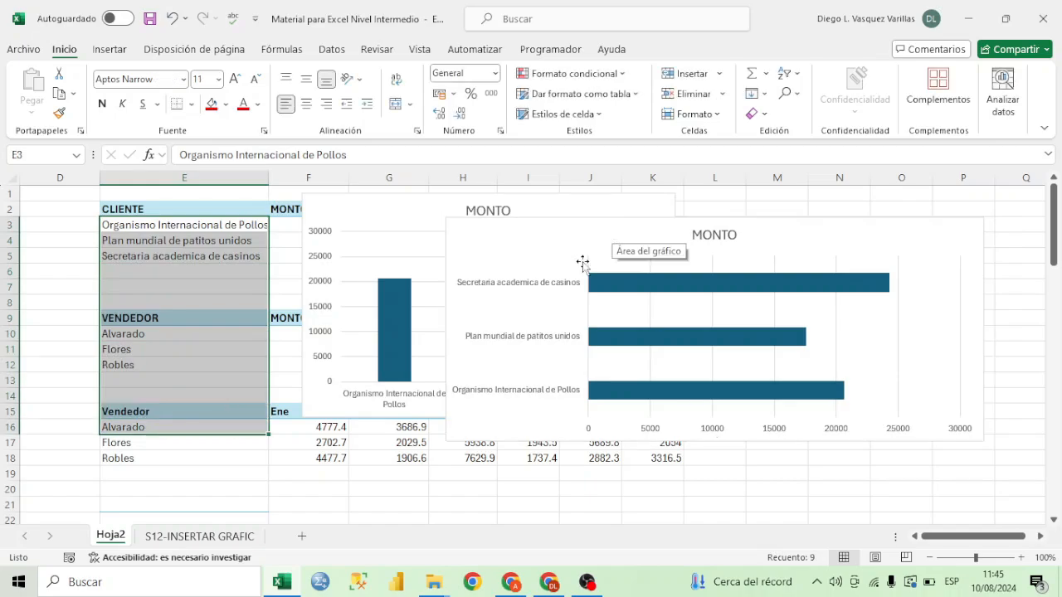
left_click_drag(569, 232, 459, 201)
left_click_drag(642, 416, 664, 471)
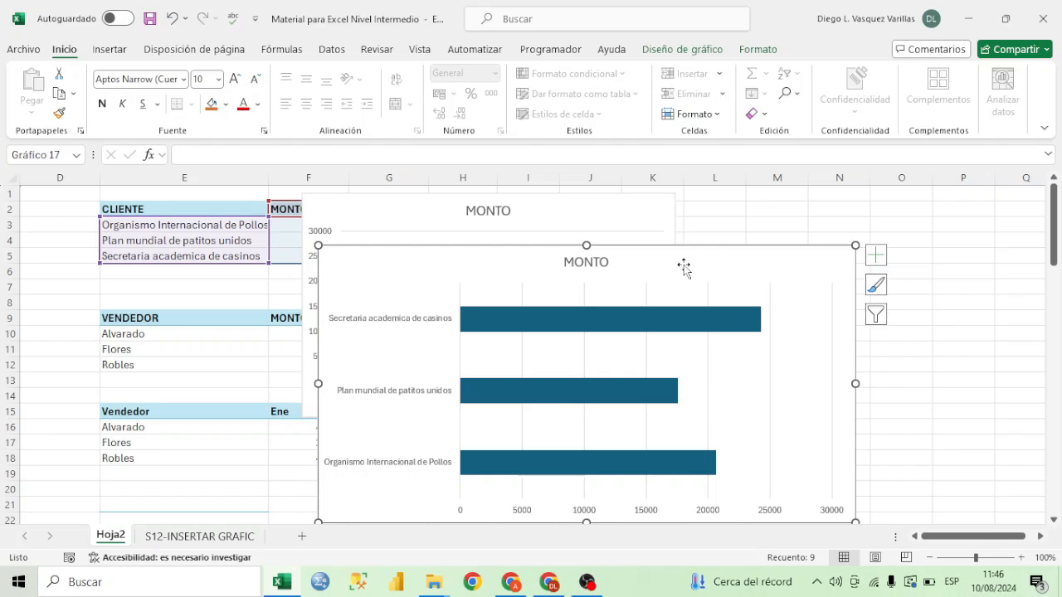
left_click_drag(684, 265, 696, 219)
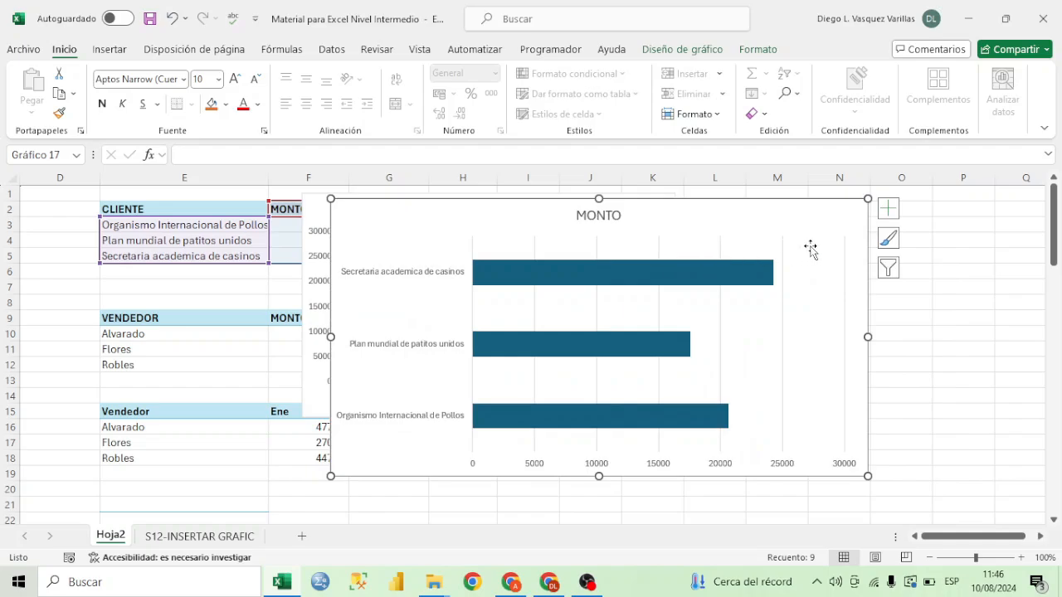
Add data labels to the bars of the client amounts chart
left_click(888, 208)
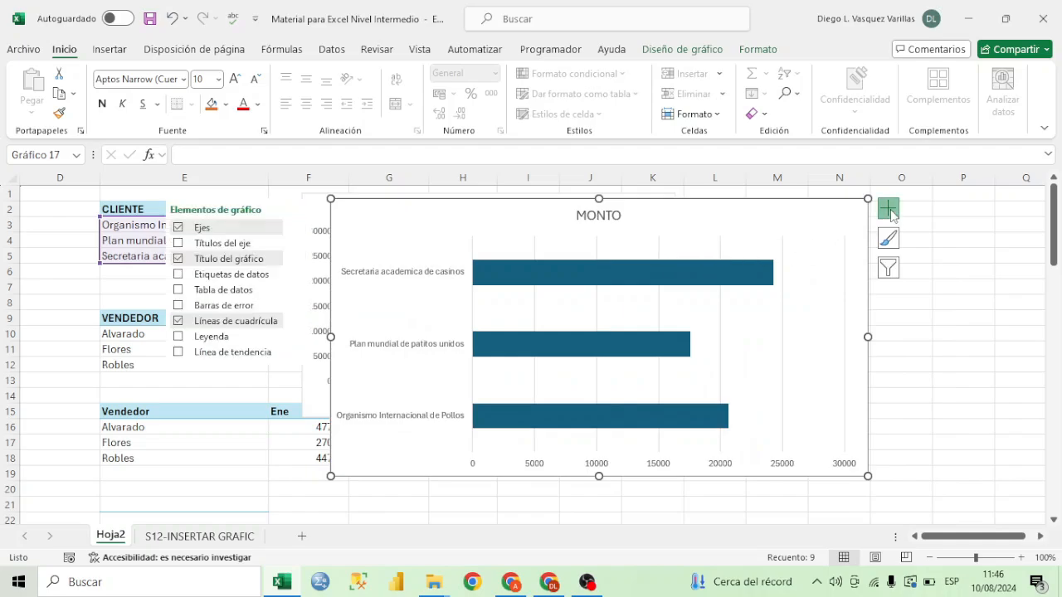
left_click(242, 280)
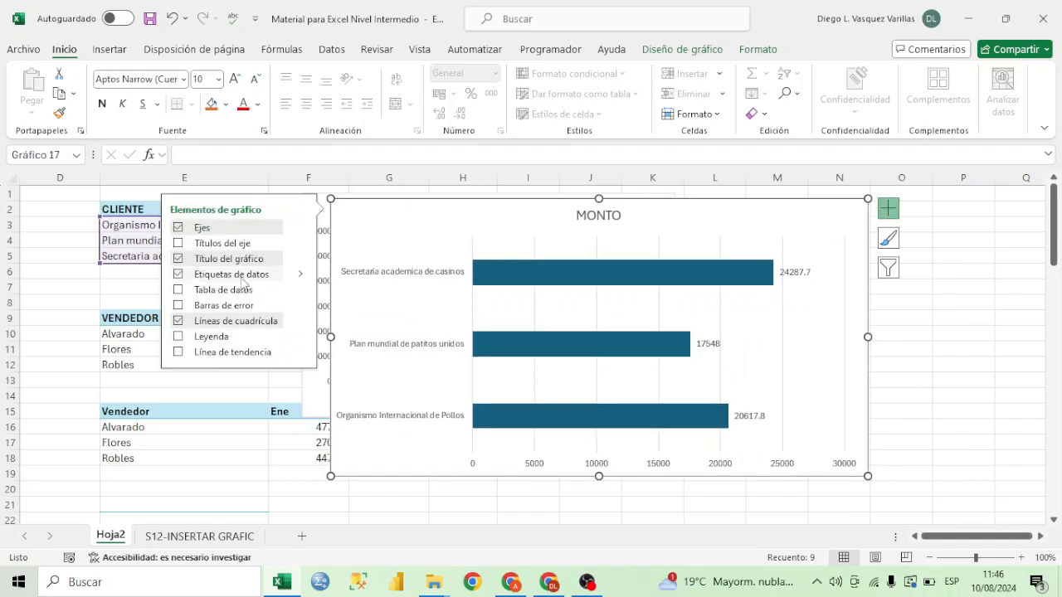
left_click_drag(801, 244, 830, 254)
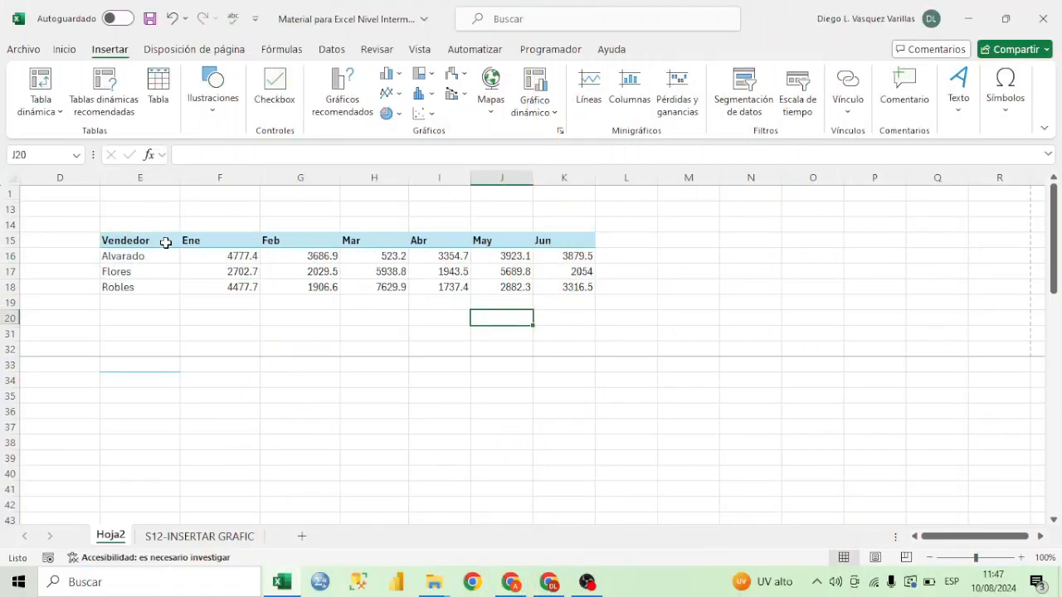
Insert a clustered column chart from the monthly sales in E15:K18, move it over the table, and open its chart elements
left_click_drag(163, 242, 585, 288)
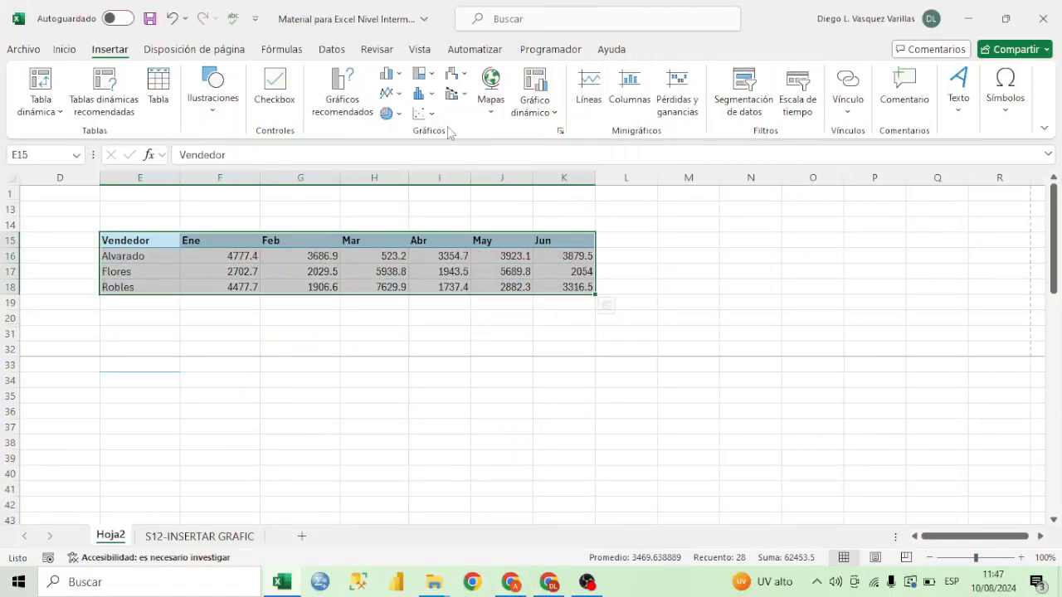
left_click_drag(618, 259, 534, 239)
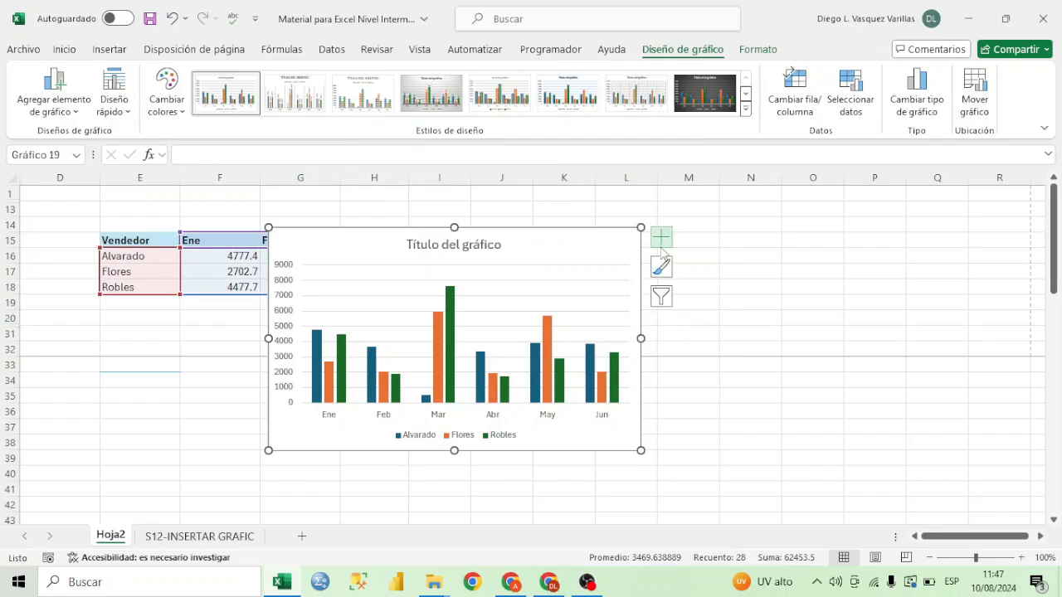
left_click(661, 247)
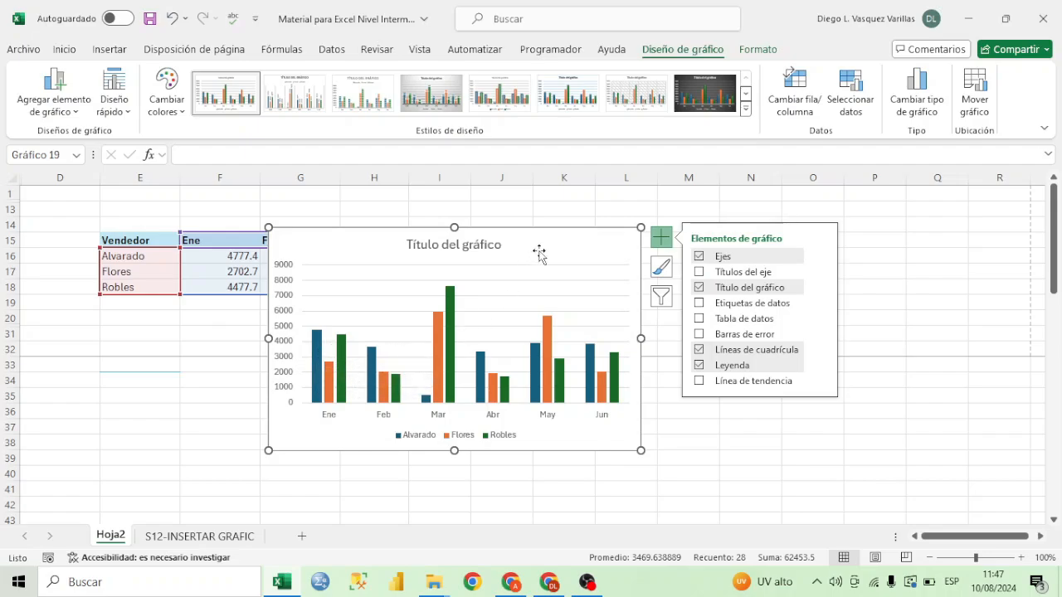
Move the clustered column chart off the monthly sales table and place it directly below, starting at about row 19
left_click_drag(539, 253, 515, 254)
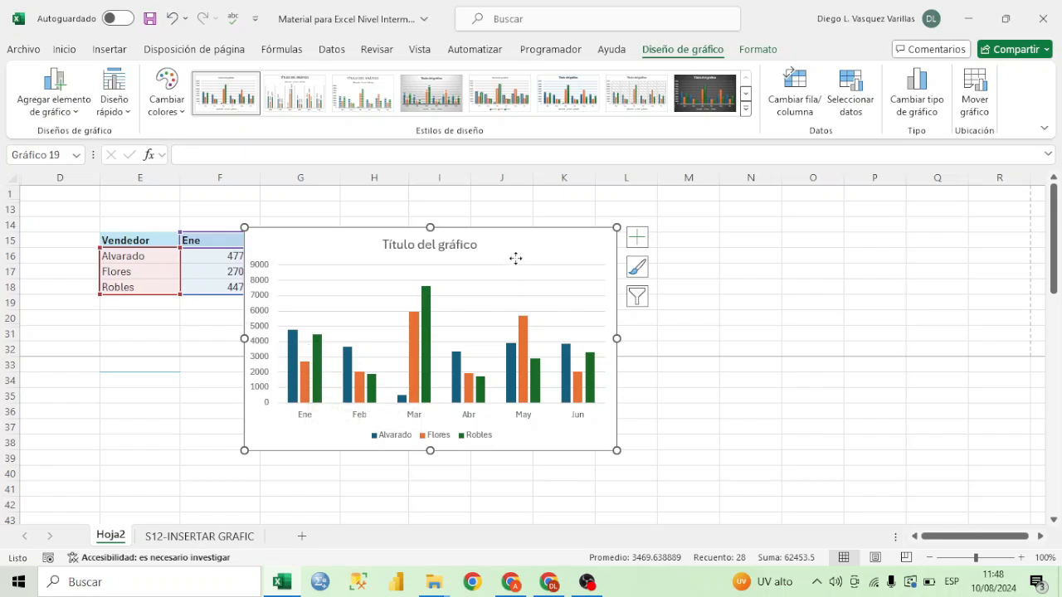
left_click_drag(515, 259, 401, 343)
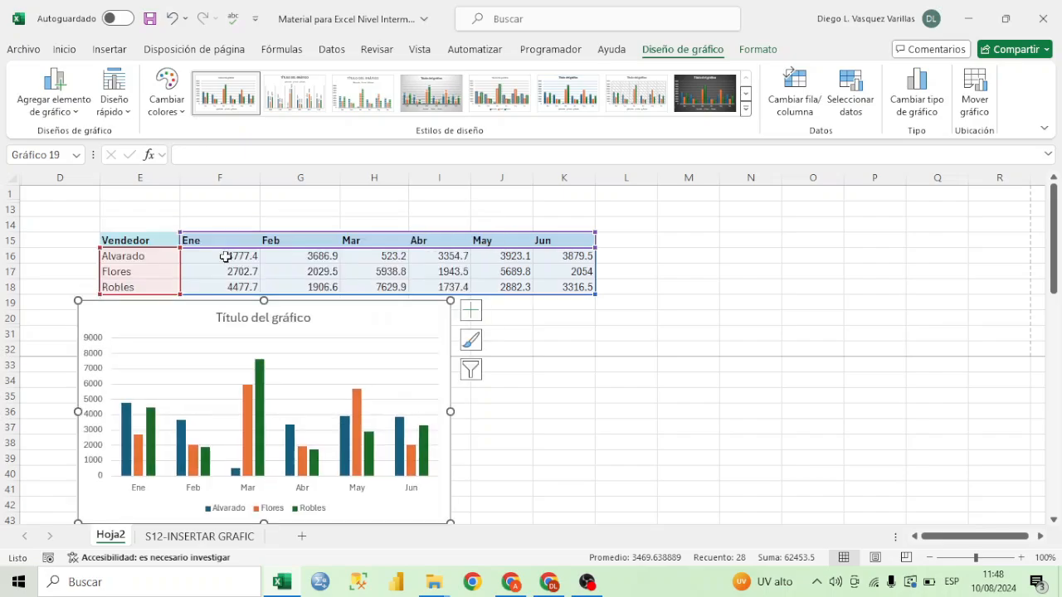
Insert a 100% stacked column chart from the monthly sales in E15:K18 and move it beside the table
left_click_drag(161, 239, 573, 287)
left_click(109, 49)
left_click(390, 73)
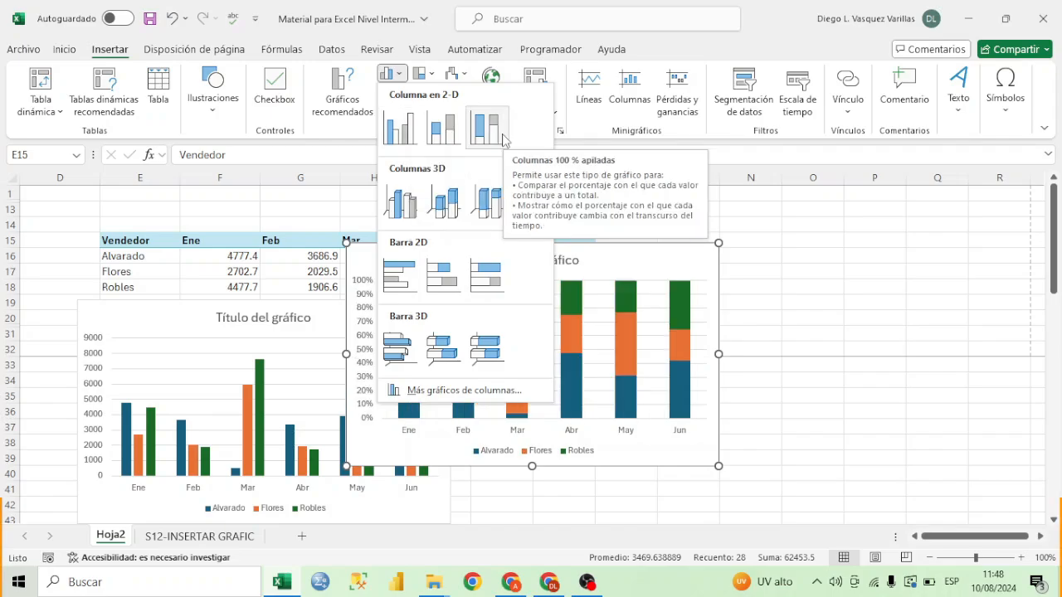
left_click(504, 139)
left_click_drag(616, 250, 652, 258)
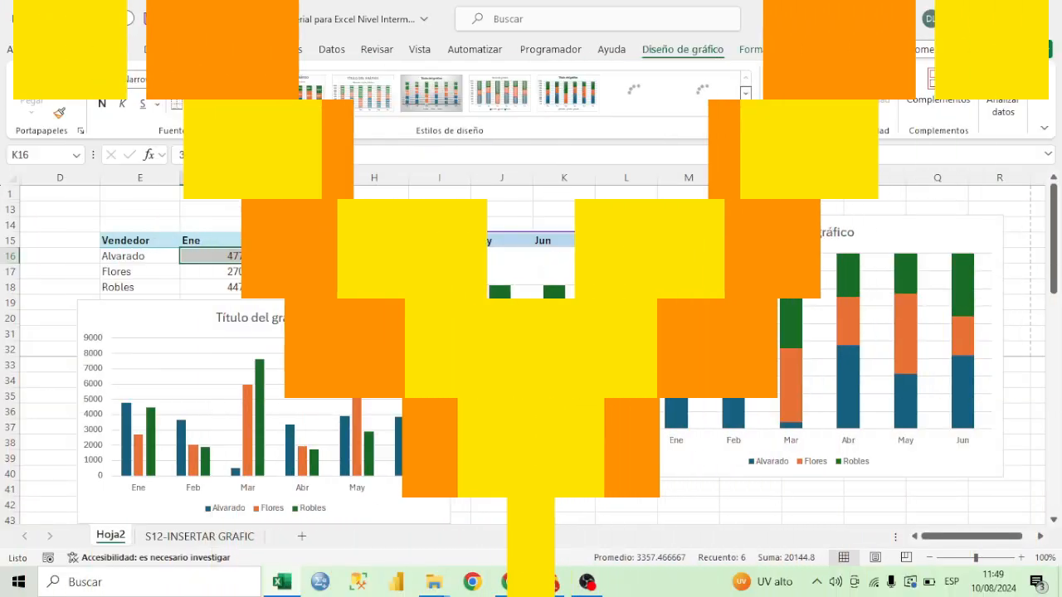
Compare the sellers' January amounts in F16:F18 with the Ene column segments of the 100% stacked chart
left_click(670, 317)
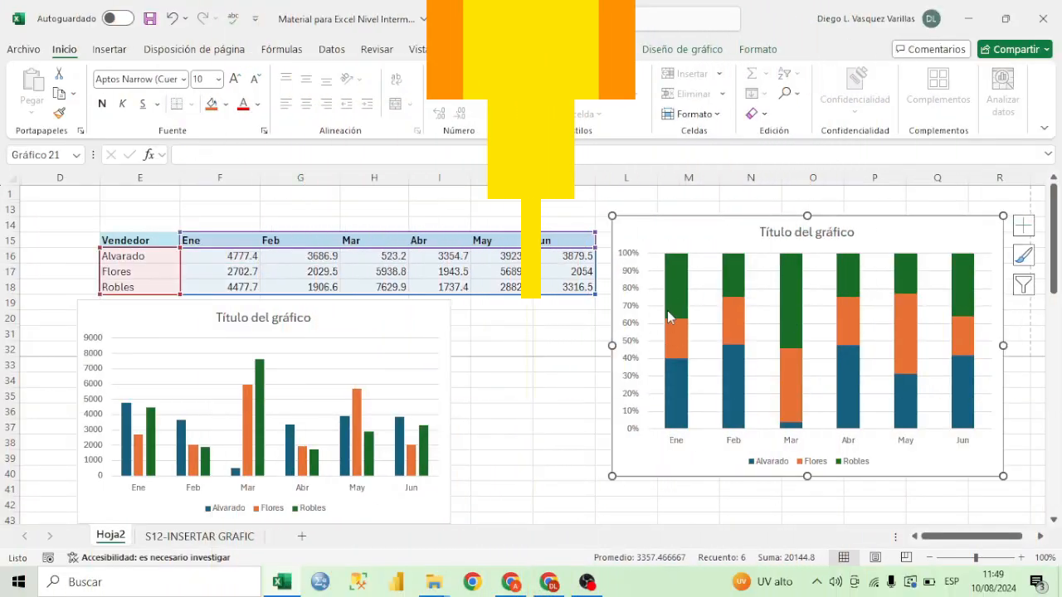
left_click(212, 246)
left_click(146, 258)
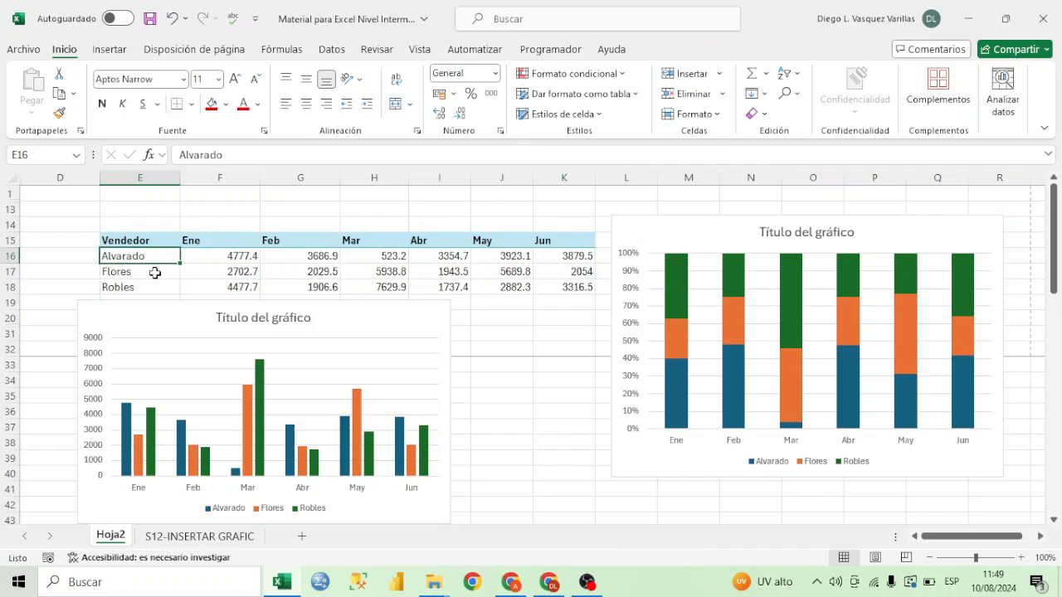
key("Down")
key("Down")
left_click(233, 256)
left_click(237, 267)
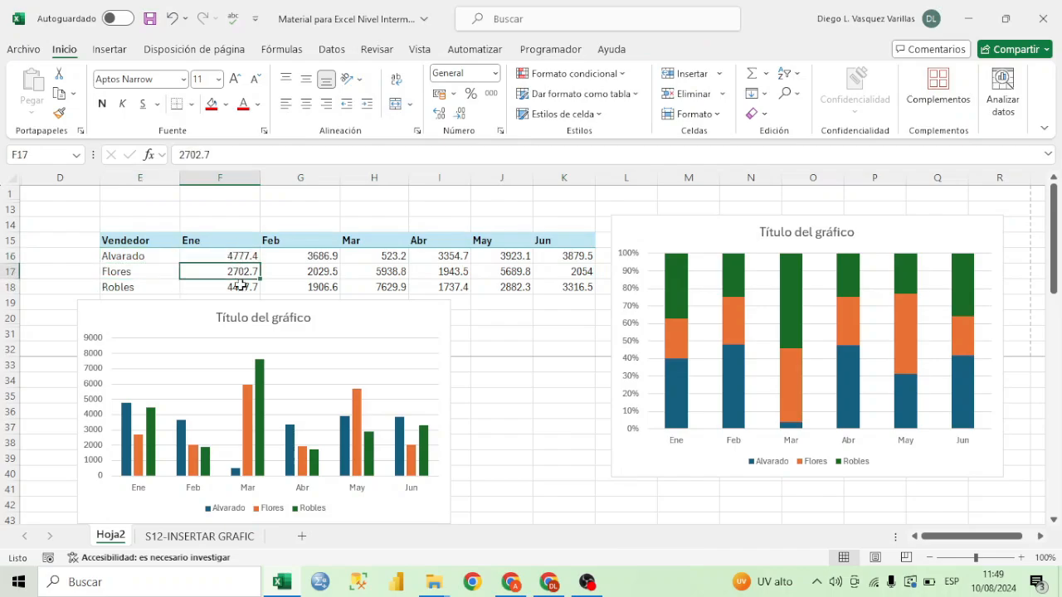
left_click(230, 283)
left_click_drag(238, 258, 240, 286)
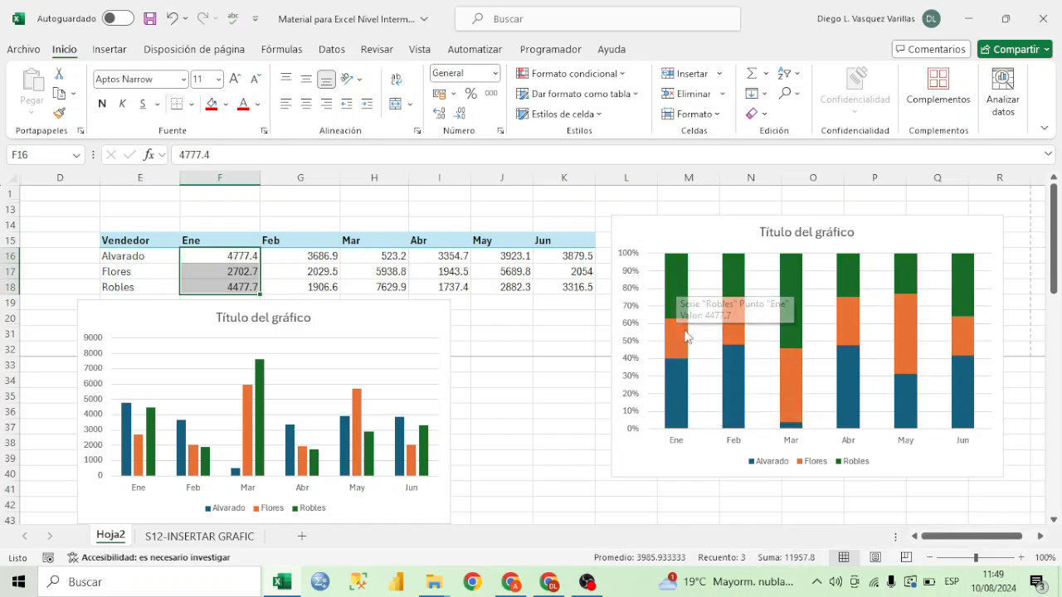
mouse_move(685, 336)
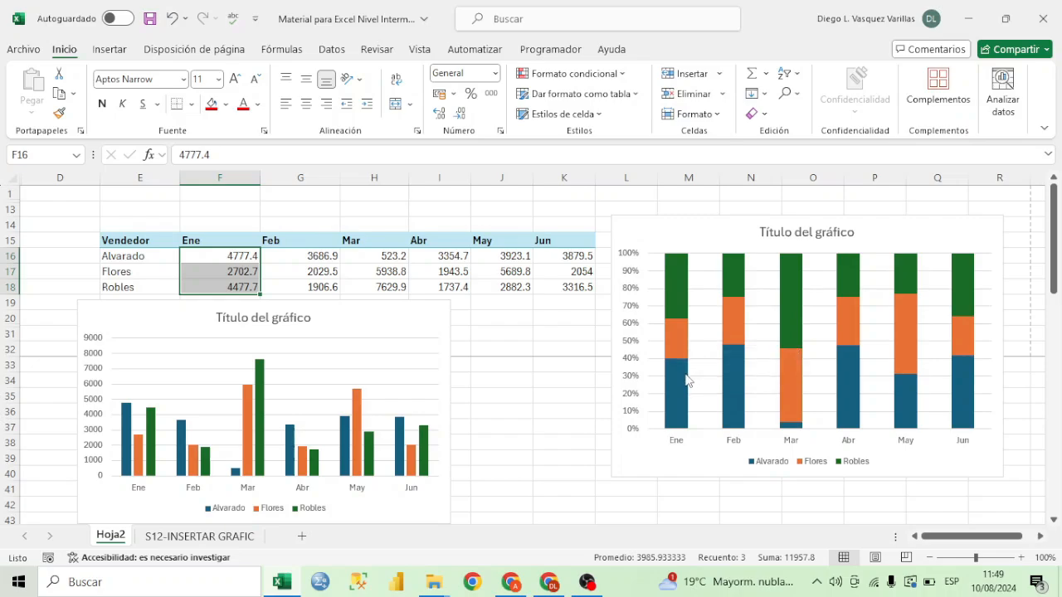
mouse_move(685, 393)
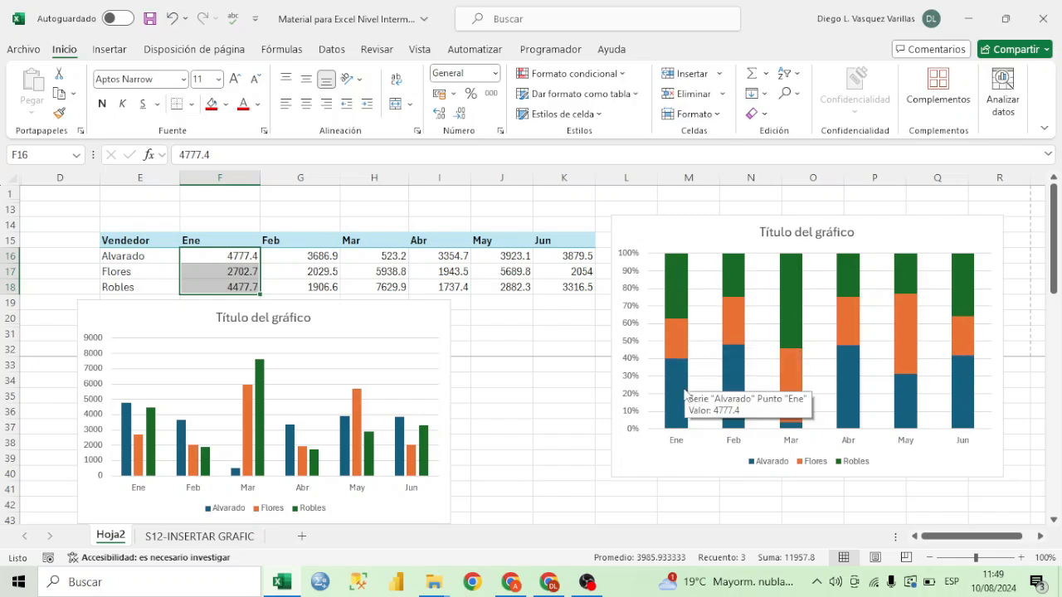
Enlarge the 100% stacked column chart to about 420 px wide and examine its Ene segments against F16:F18
left_click(628, 453)
left_click_drag(560, 500, 565, 498)
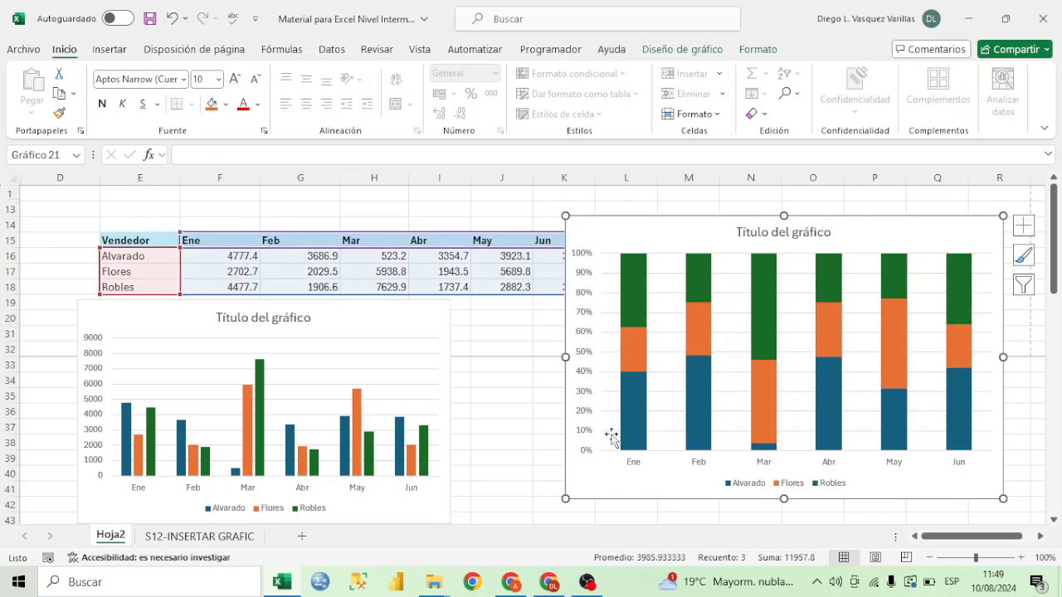
left_click_drag(241, 257, 249, 289)
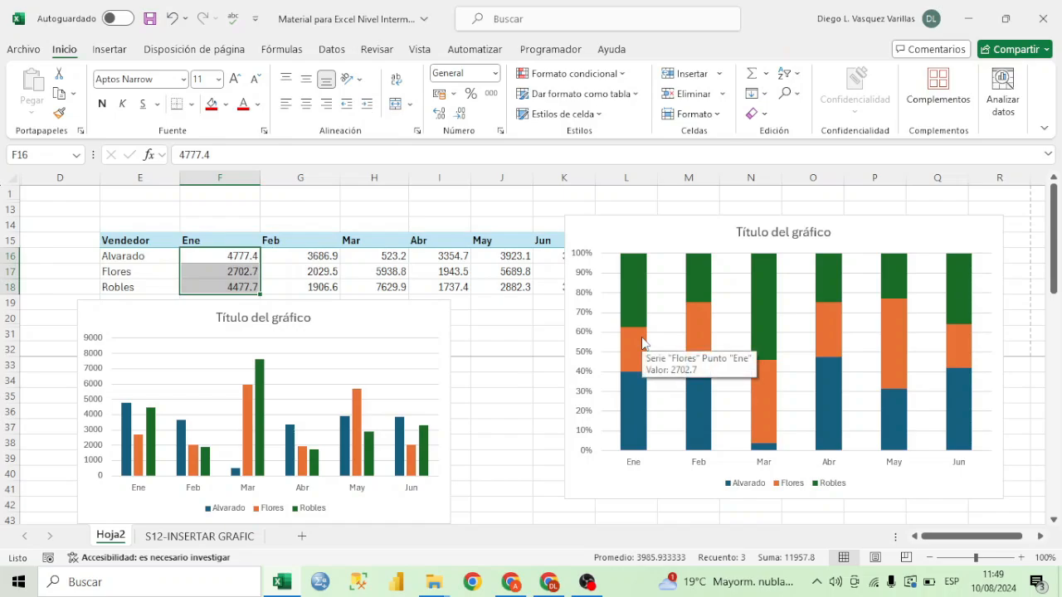
mouse_move(638, 304)
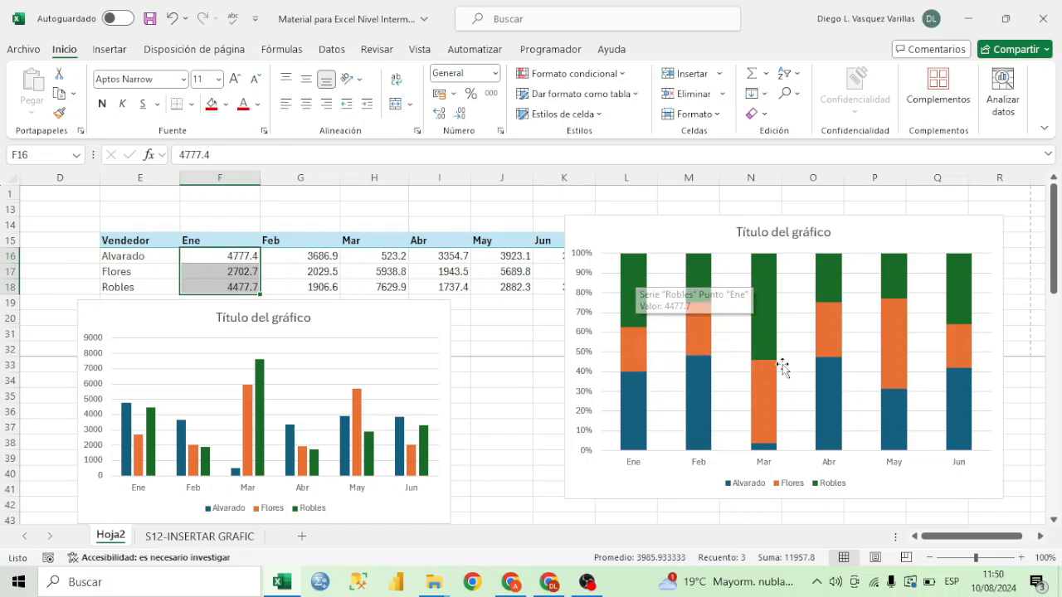
Add data labels to all three seller series of the 100% stacked column chart
right_click(644, 284)
left_click(727, 403)
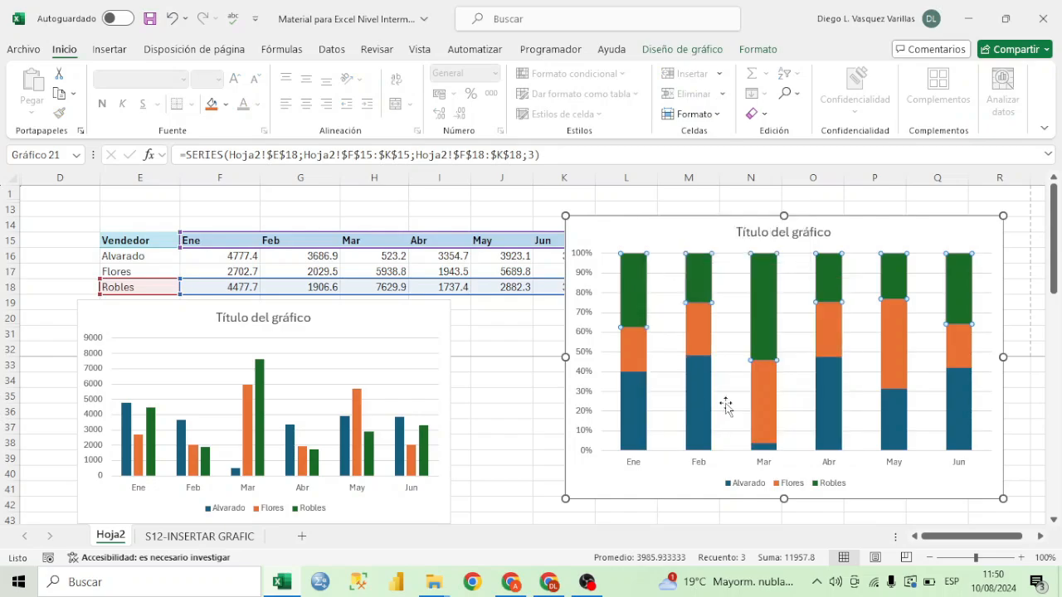
right_click(643, 365)
left_click(647, 471)
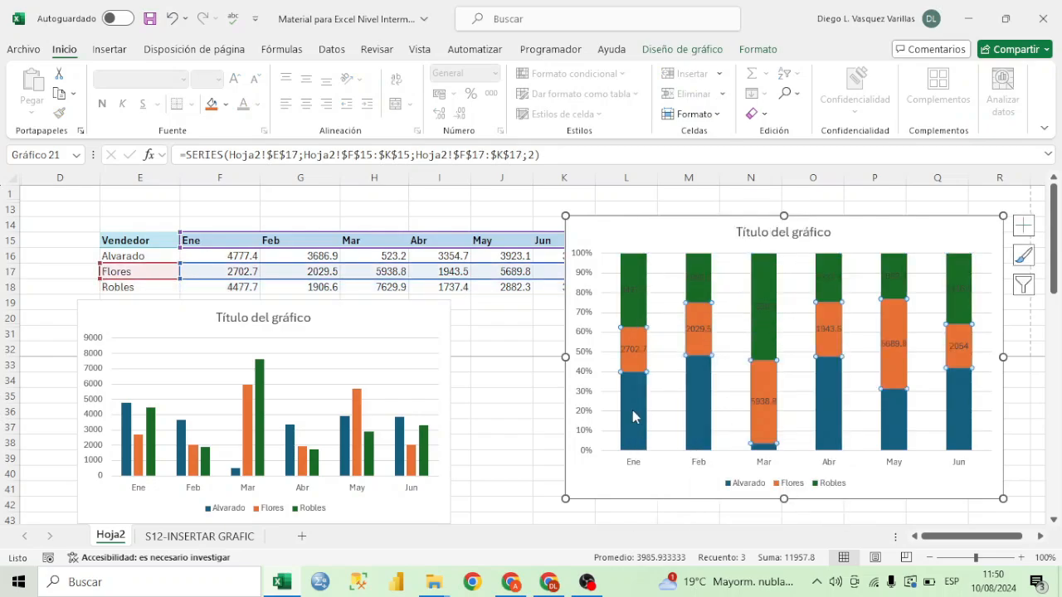
right_click(634, 415)
left_click(673, 356)
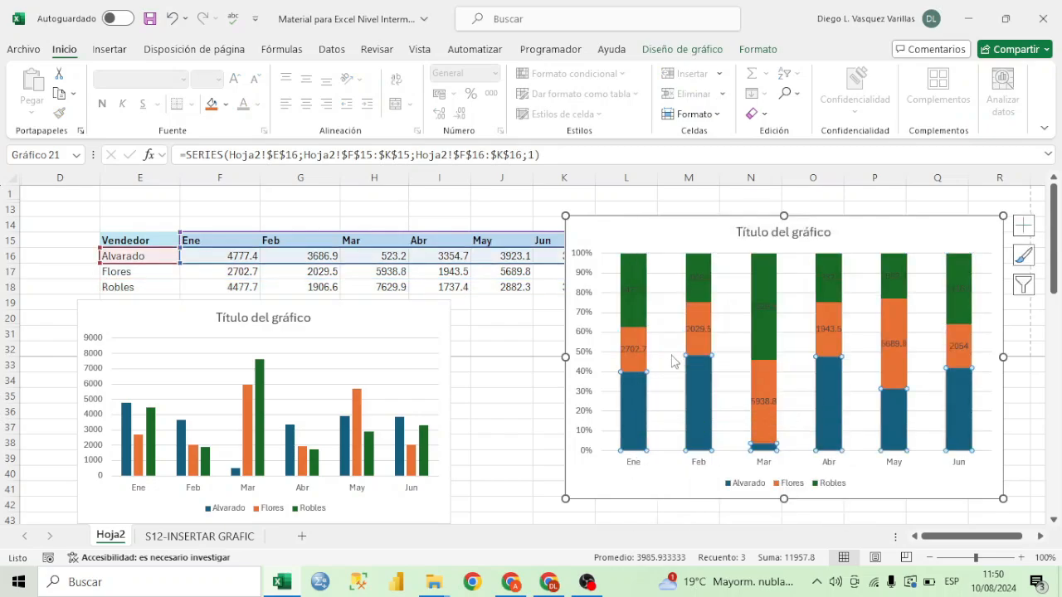
Set the font colour of the 100% stacked chart's data labels to white
left_click(639, 290)
left_click(638, 291)
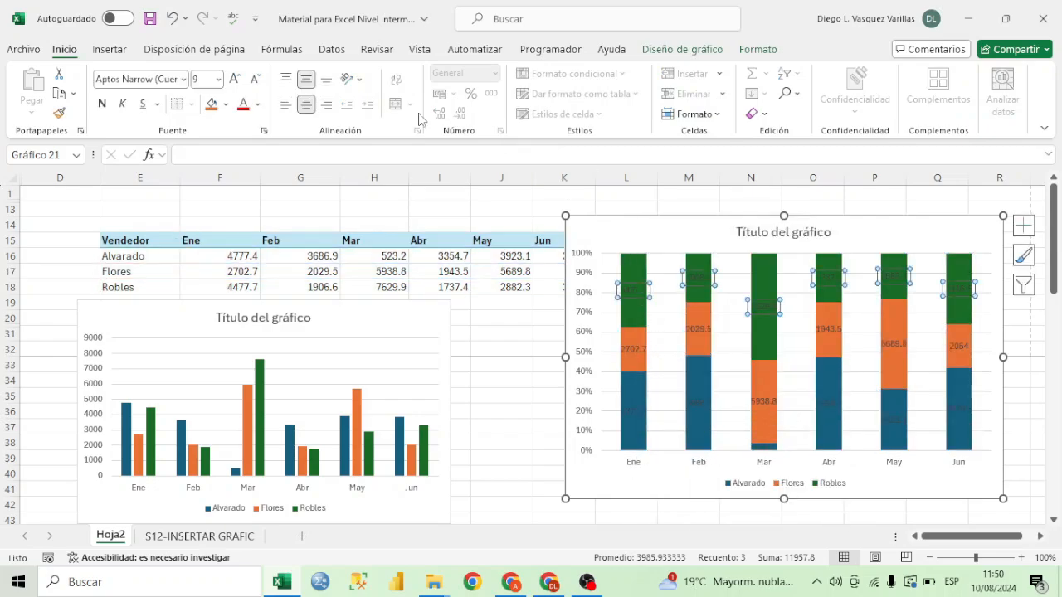
left_click(258, 104)
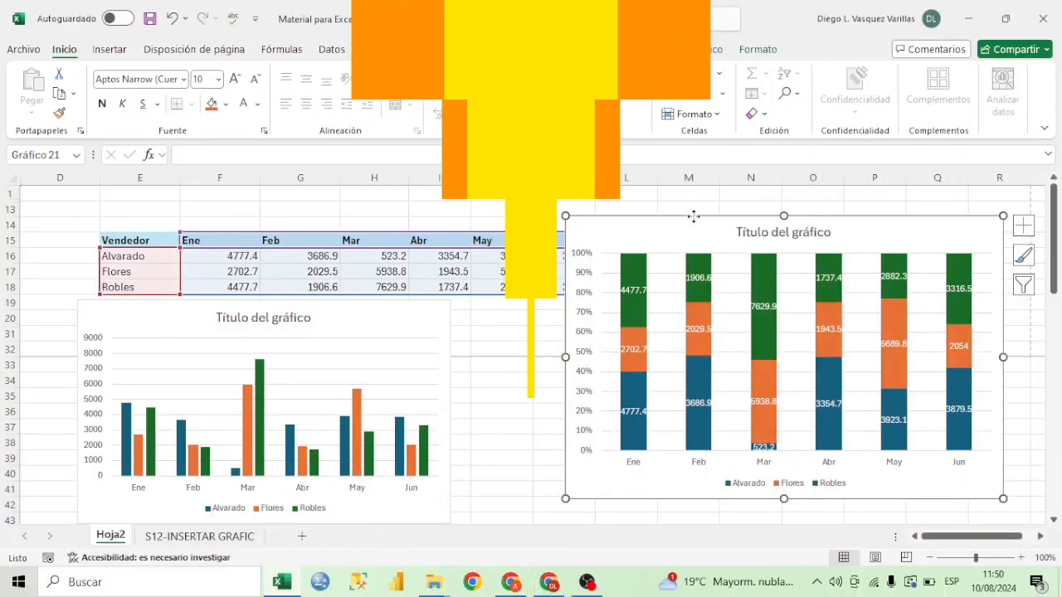
Widen the 100% stacked chart to about 680 px and compare its segments with the monthly sales amounts
right_click(695, 216)
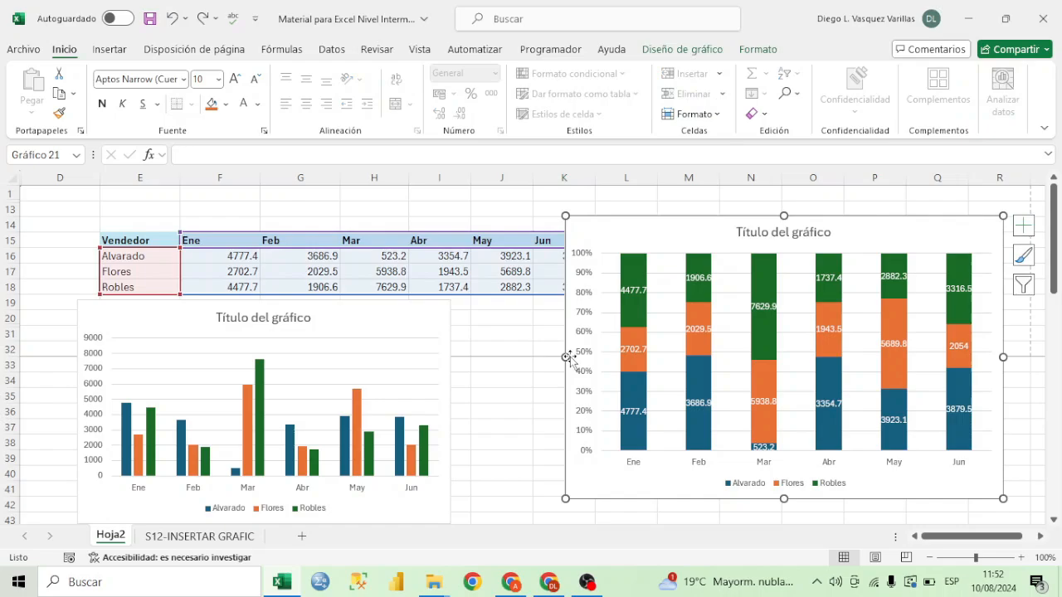
left_click_drag(567, 356, 339, 358)
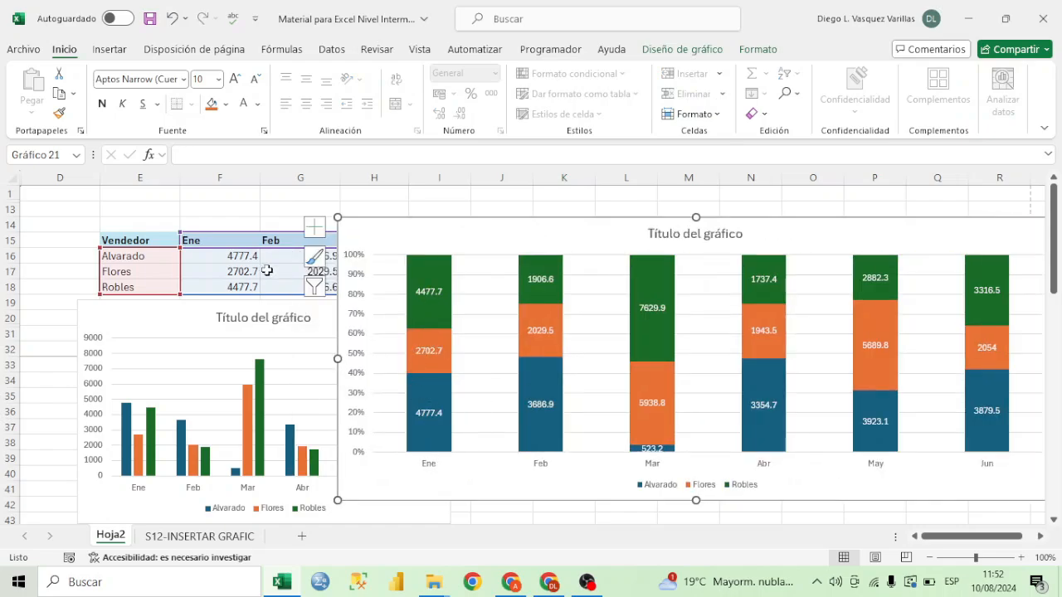
left_click_drag(247, 258, 235, 280)
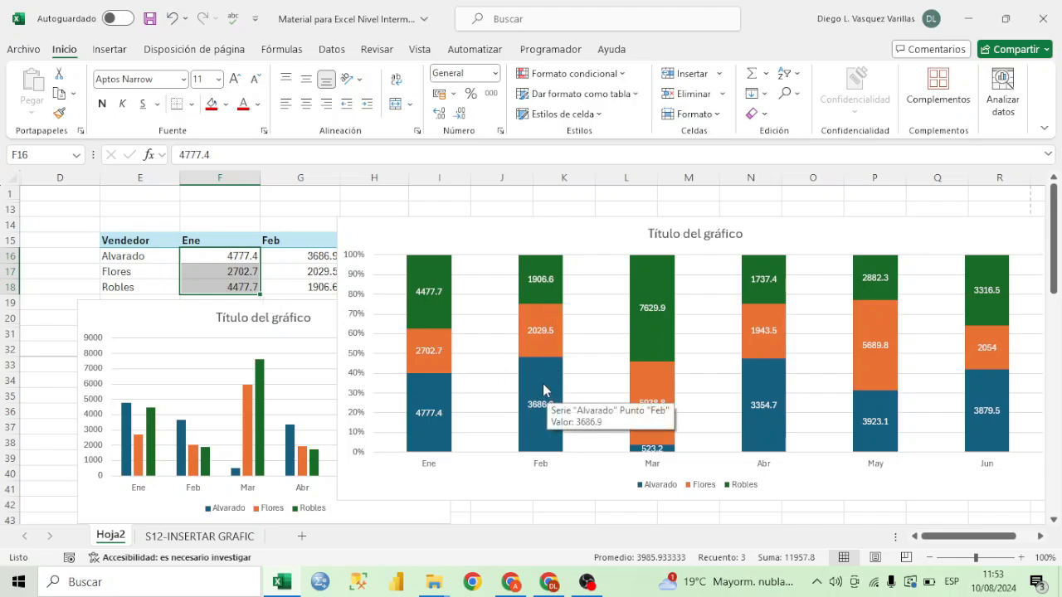
mouse_move(546, 302)
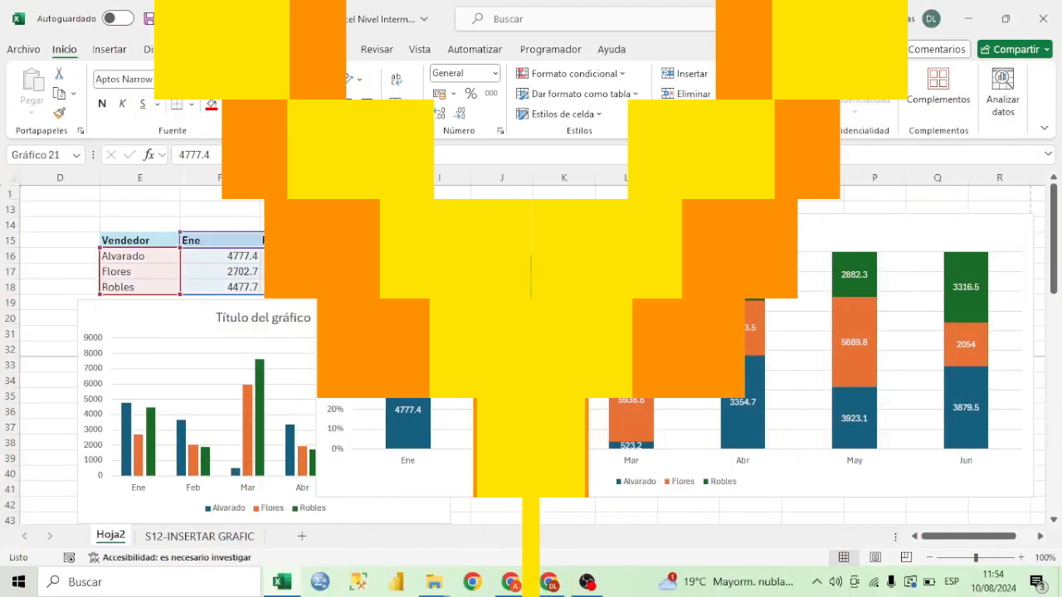
Check the sums of the January, February and March sales in F16:H18, moving the 100% stacked chart off the table meanwhile
left_click_drag(388, 237, 647, 326)
left_click_drag(219, 255, 221, 287)
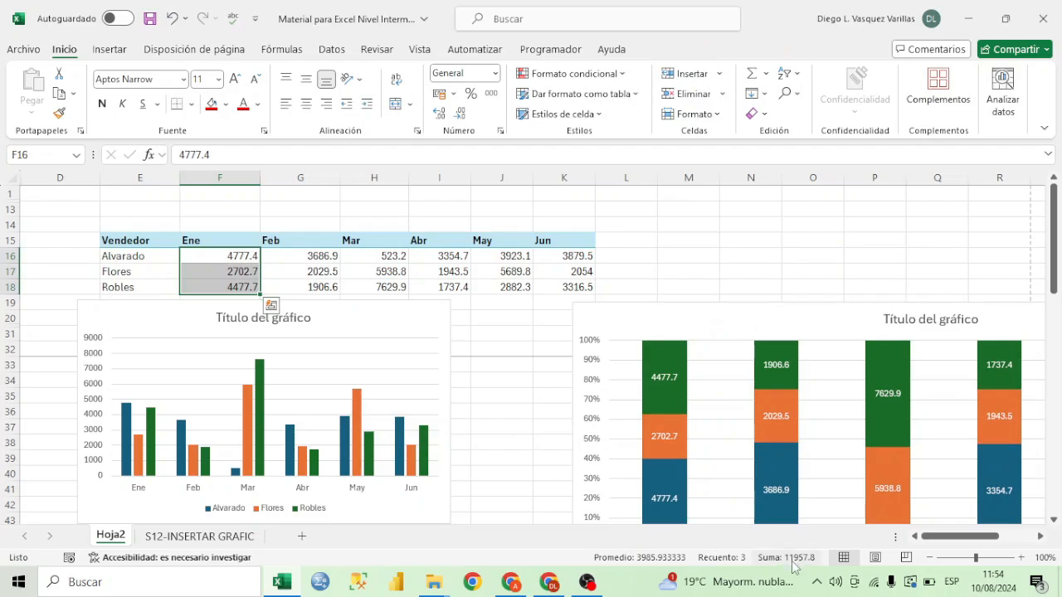
left_click_drag(321, 257, 327, 287)
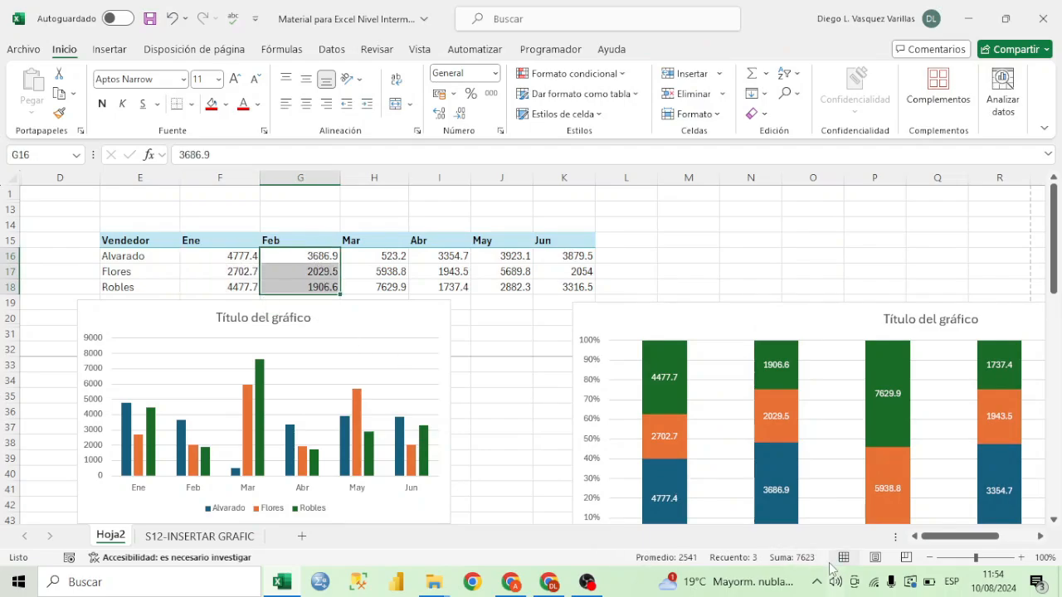
left_click_drag(390, 257, 390, 287)
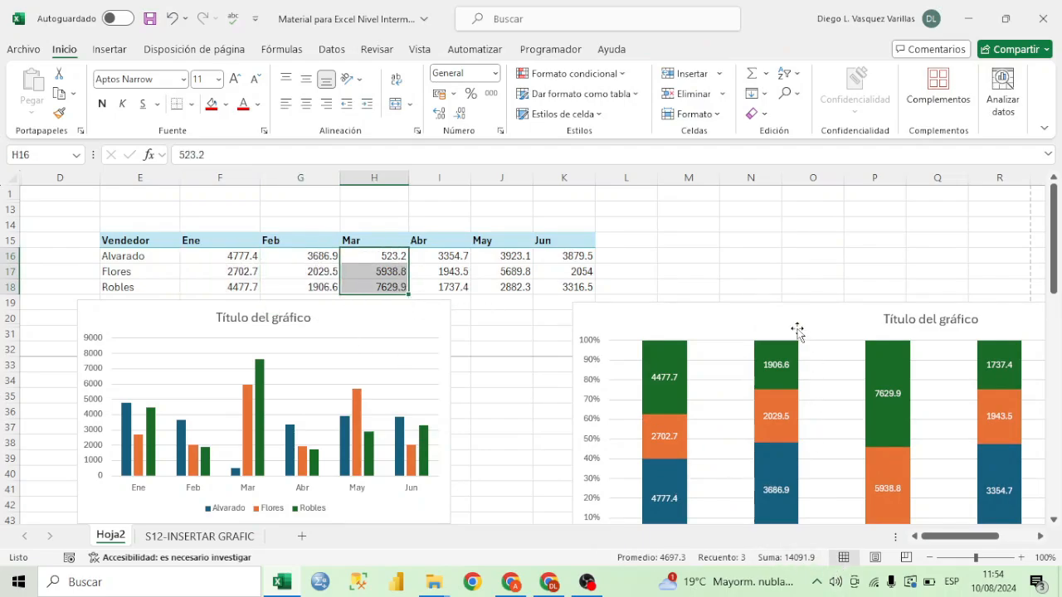
left_click_drag(796, 330, 525, 243)
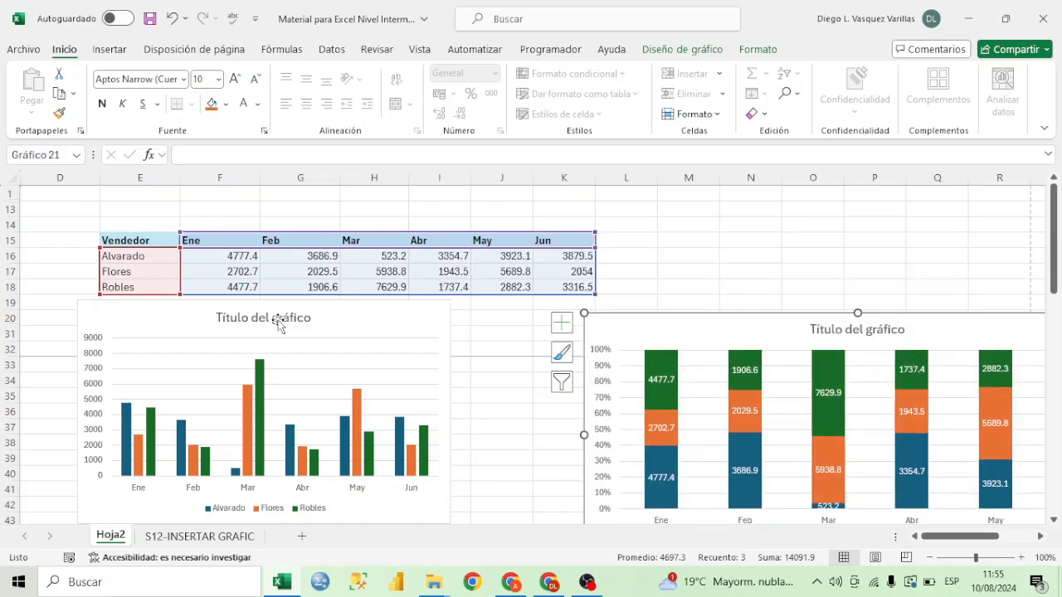
Insert a stacked column chart from the monthly sales in E15:K18 and move it over the table
left_click_drag(157, 242, 581, 287)
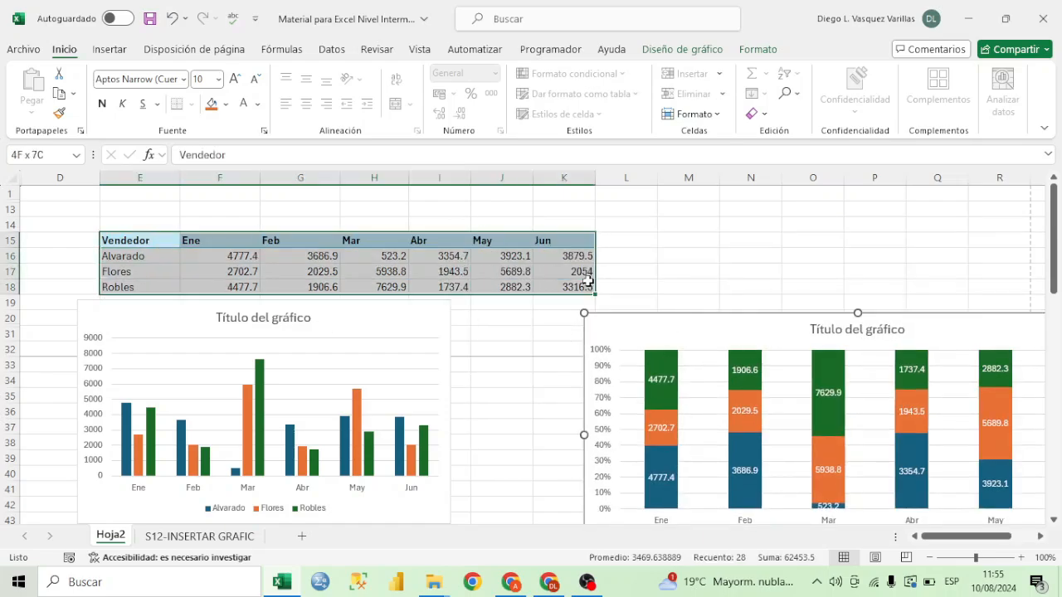
left_click(109, 49)
left_click(390, 75)
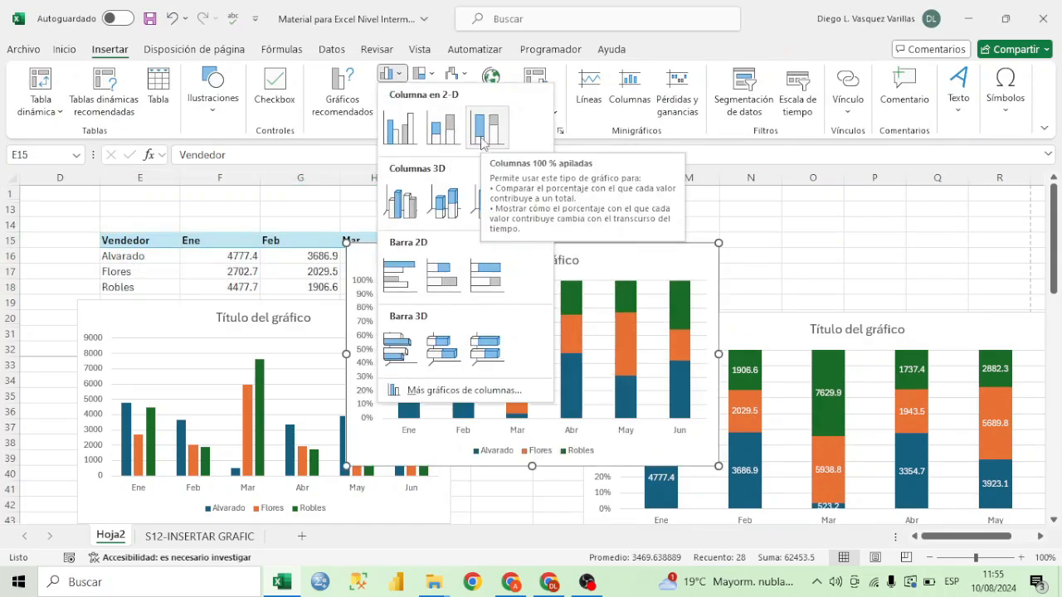
left_click(442, 127)
left_click_drag(561, 310, 365, 270)
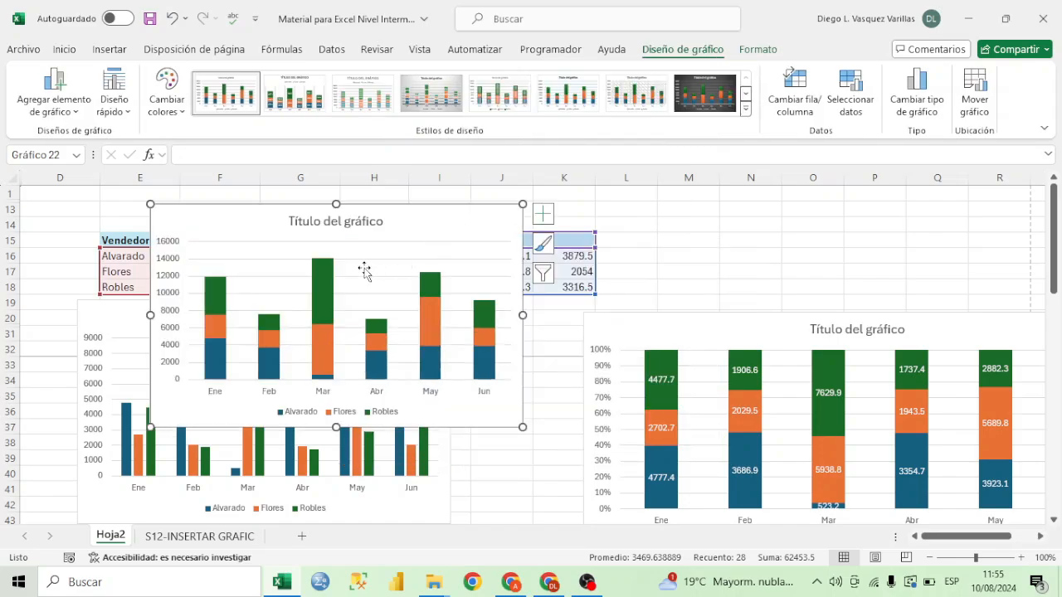
Enlarge the new stacked column chart to about 460 px wide and add data labels to its three seller series
right_click(319, 292)
key("Escape")
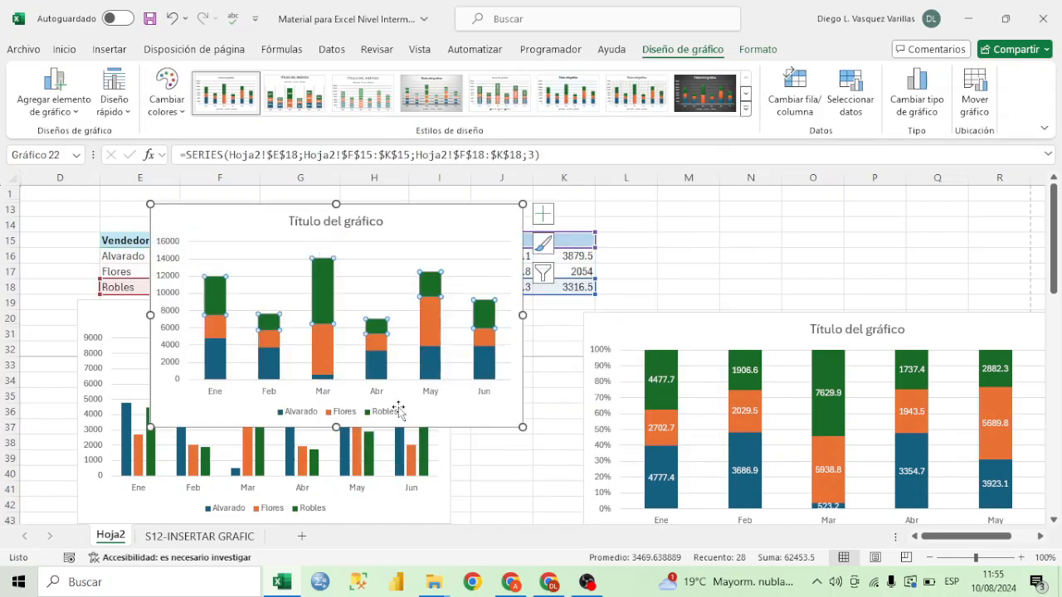
left_click_drag(523, 428, 625, 456)
right_click(440, 362)
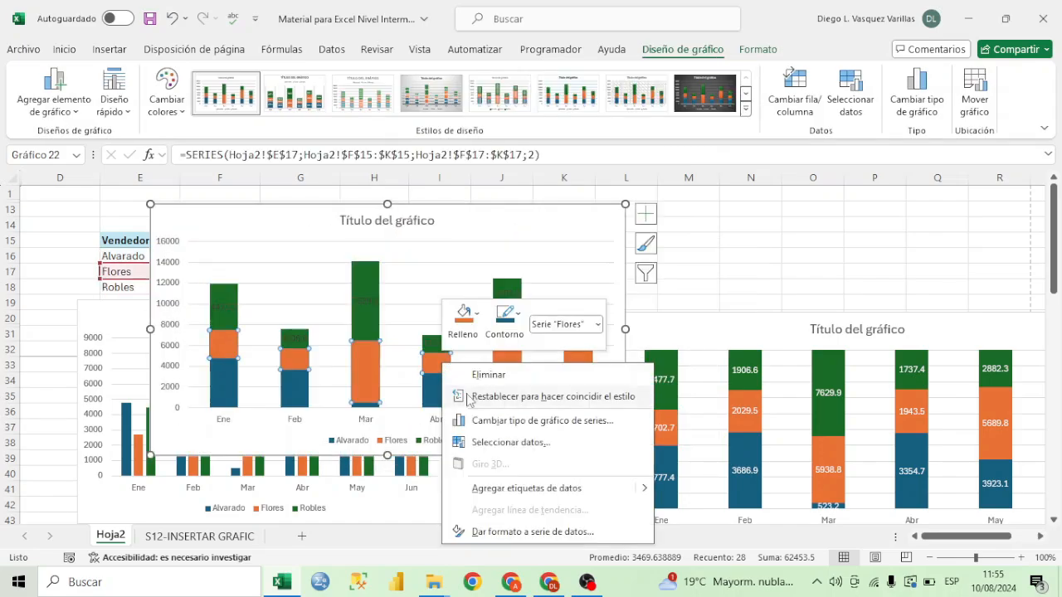
left_click(519, 487)
right_click(431, 396)
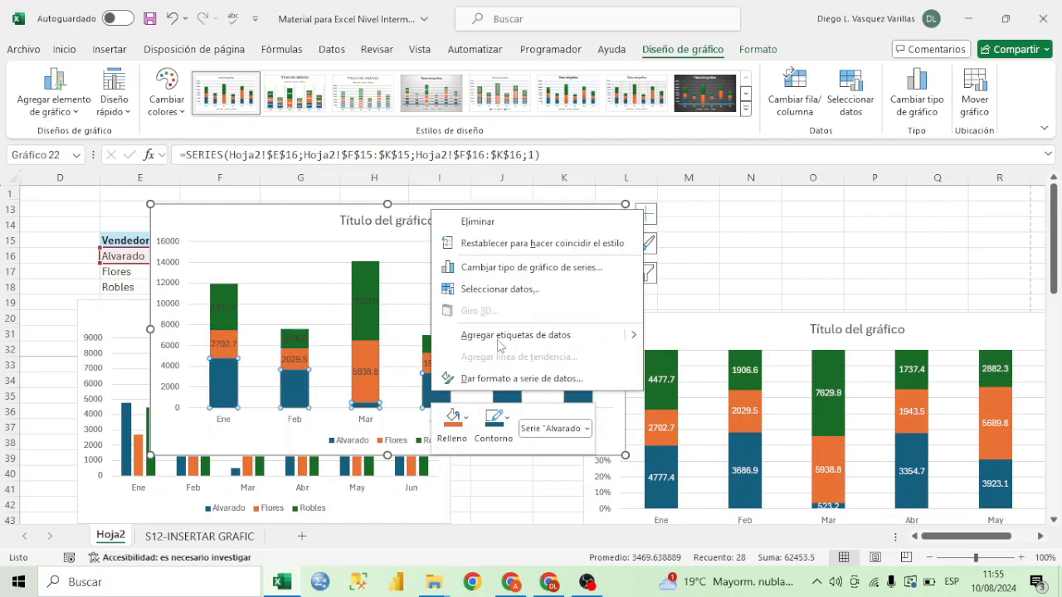
left_click(514, 336)
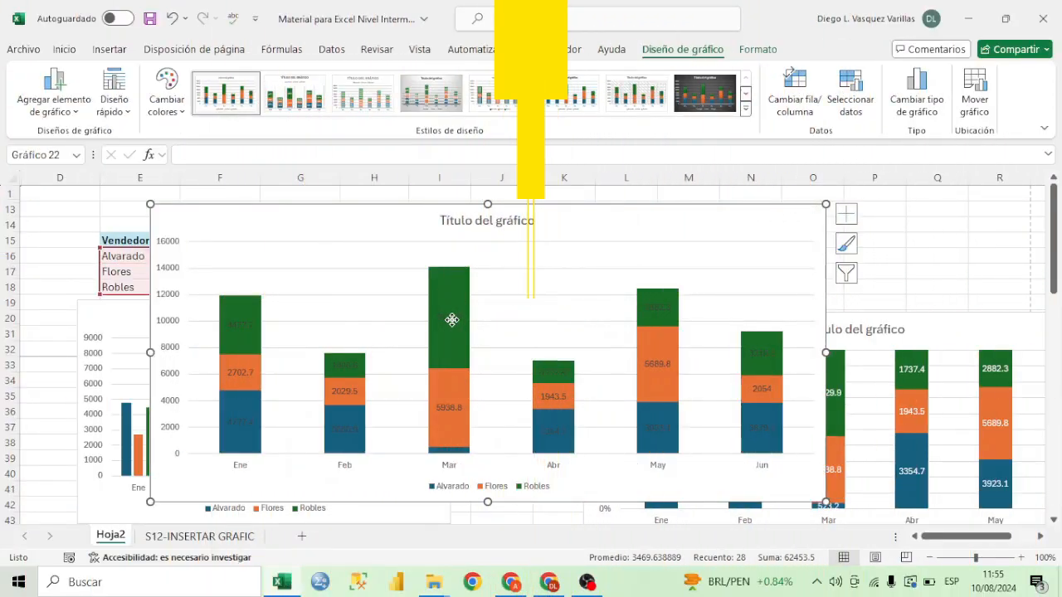
Set the data labels of all three seller series in the stacked column chart to a white font colour
left_click(72, 49)
left_click(245, 106)
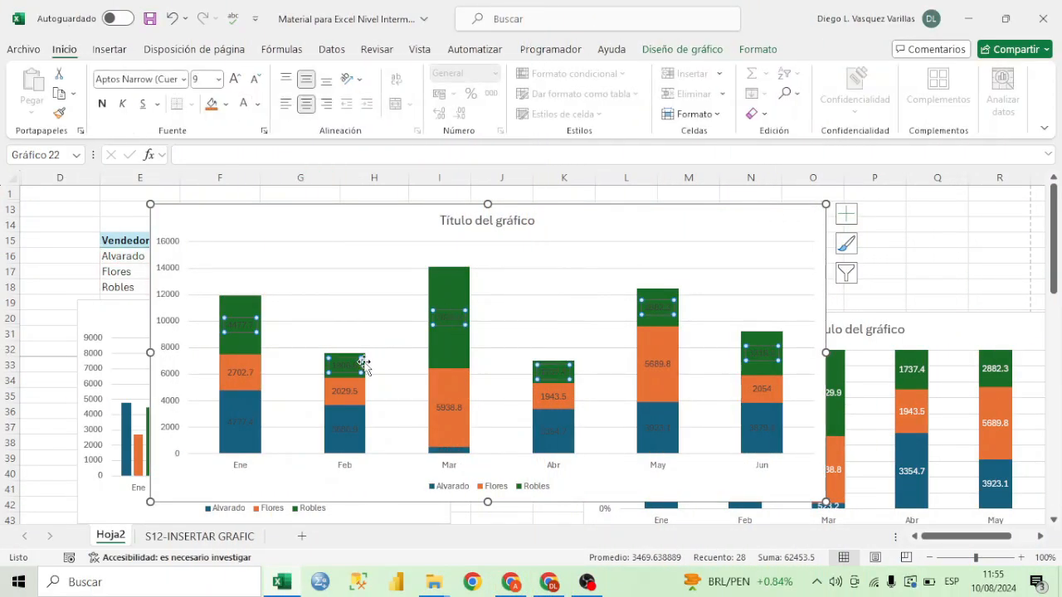
left_click(347, 390)
left_click(243, 105)
left_click(345, 431)
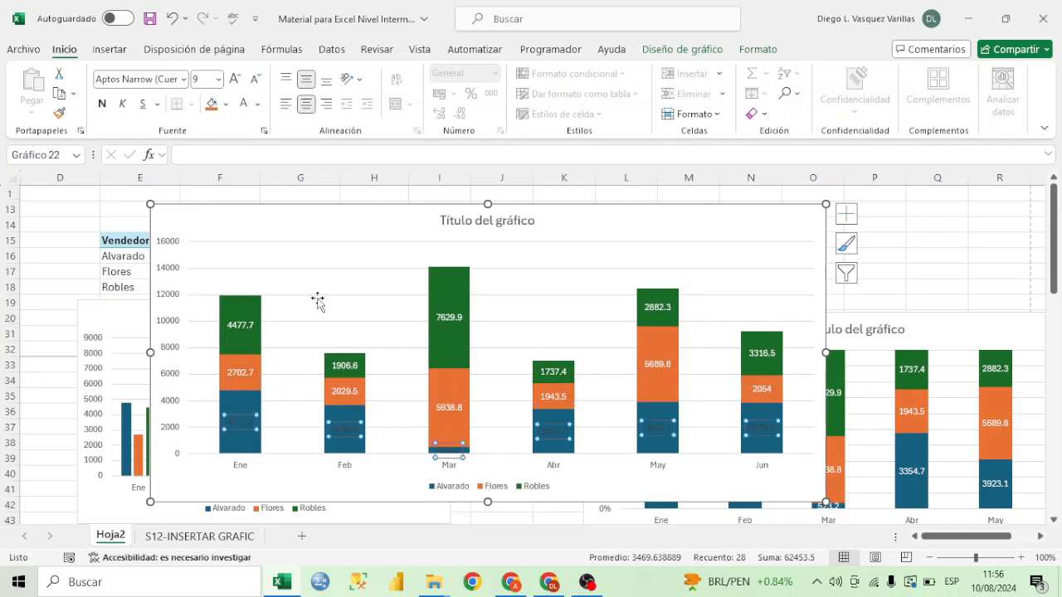
left_click(242, 105)
Move the stacked column chart off the monthly sales table so that it starts at about column L
left_click_drag(310, 254, 340, 255)
left_click(362, 197)
left_click_drag(382, 224, 796, 201)
Compare the sums of the January, February and March sales in F16:F18, G16:G18 and H16:H18 with the stacked column heights
left_click_drag(220, 256, 241, 284)
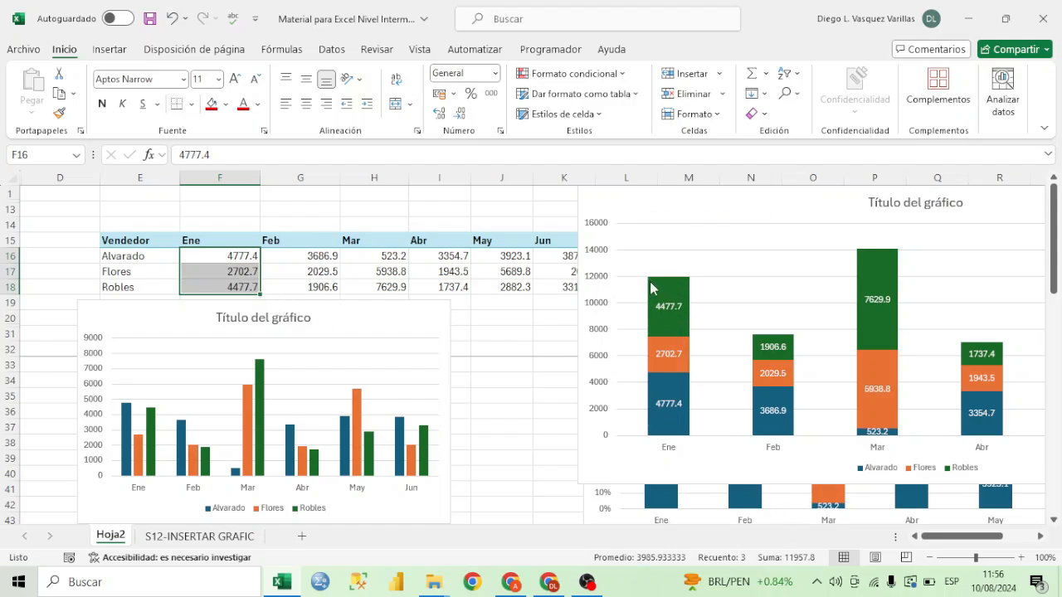
left_click_drag(327, 257, 286, 287)
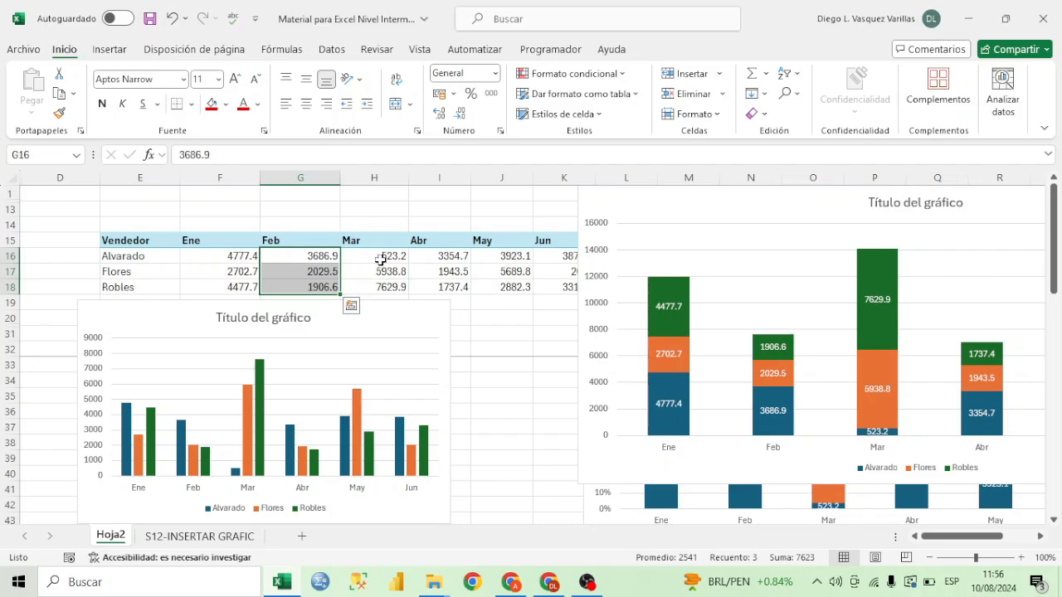
left_click_drag(379, 260, 388, 287)
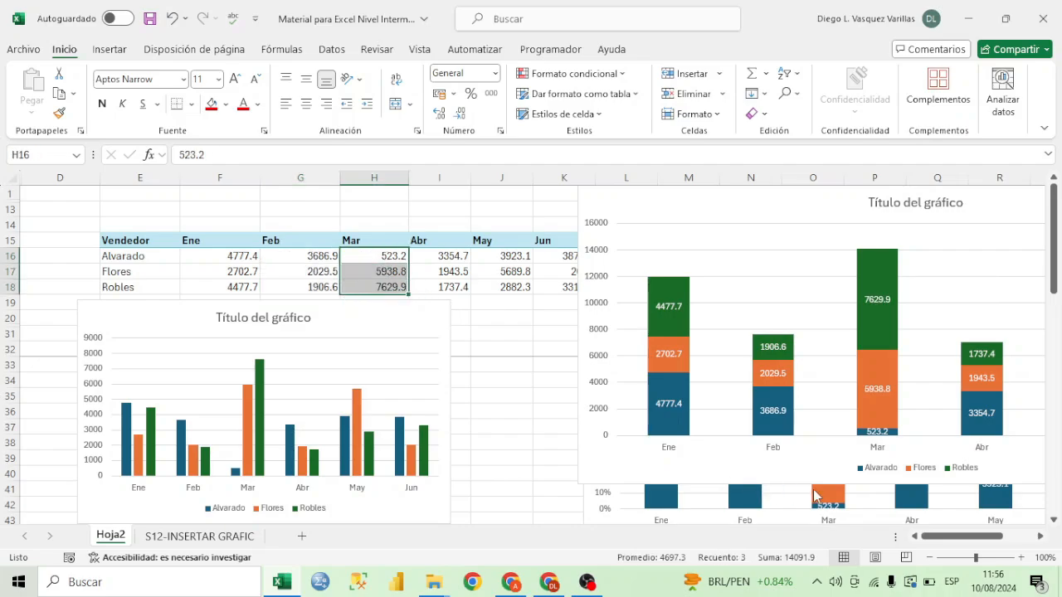
left_click(867, 268)
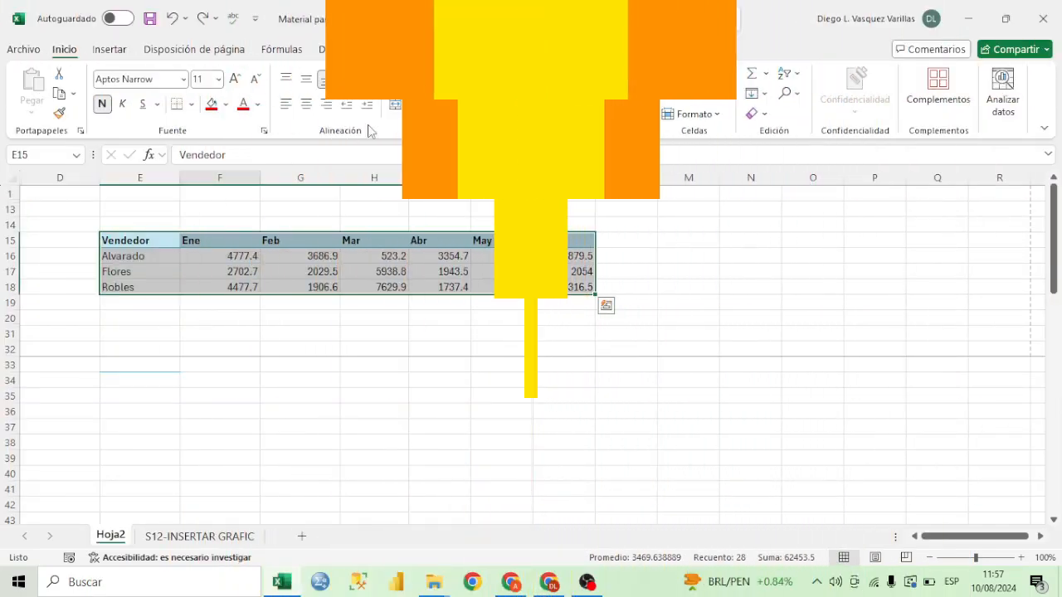
Insert a 2D clustered bar chart from the monthly sales in E15:K18, place it over the table and enlarge it to about 515 px wide
left_click(120, 50)
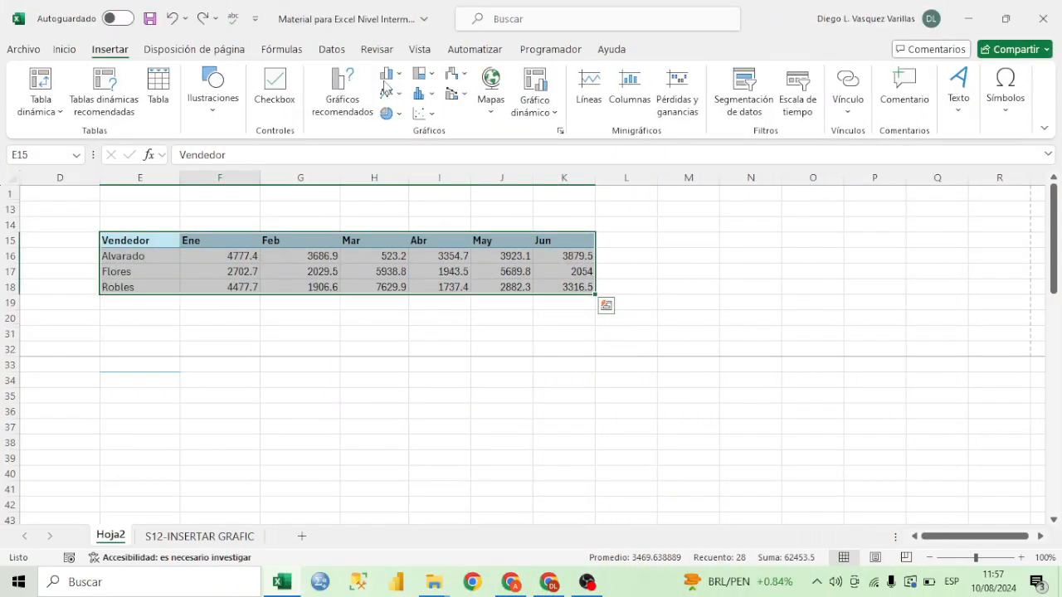
left_click(393, 75)
left_click(399, 274)
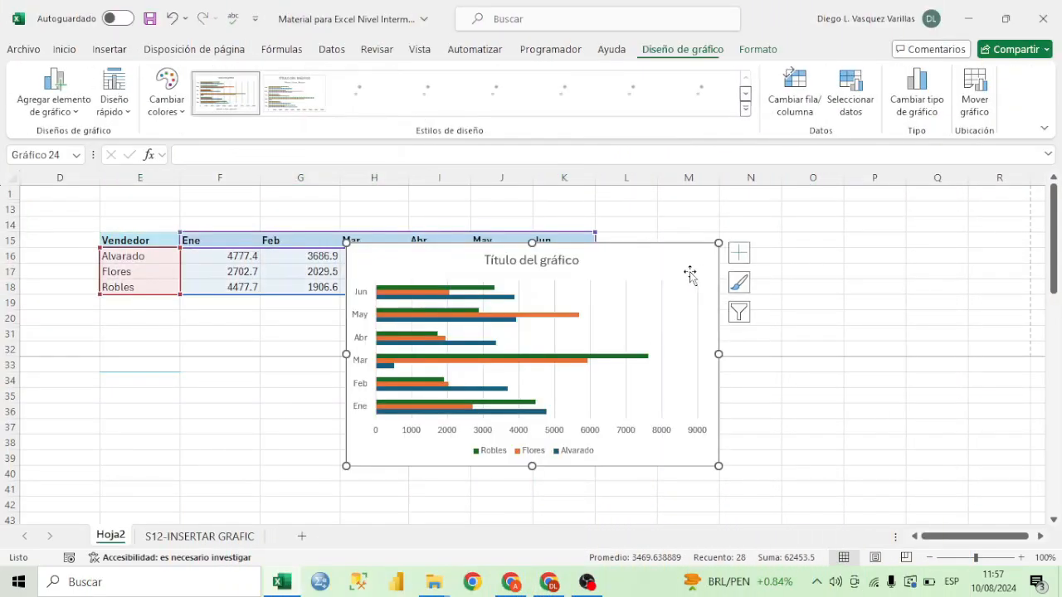
left_click_drag(688, 275, 502, 242)
left_click_drag(556, 446, 715, 532)
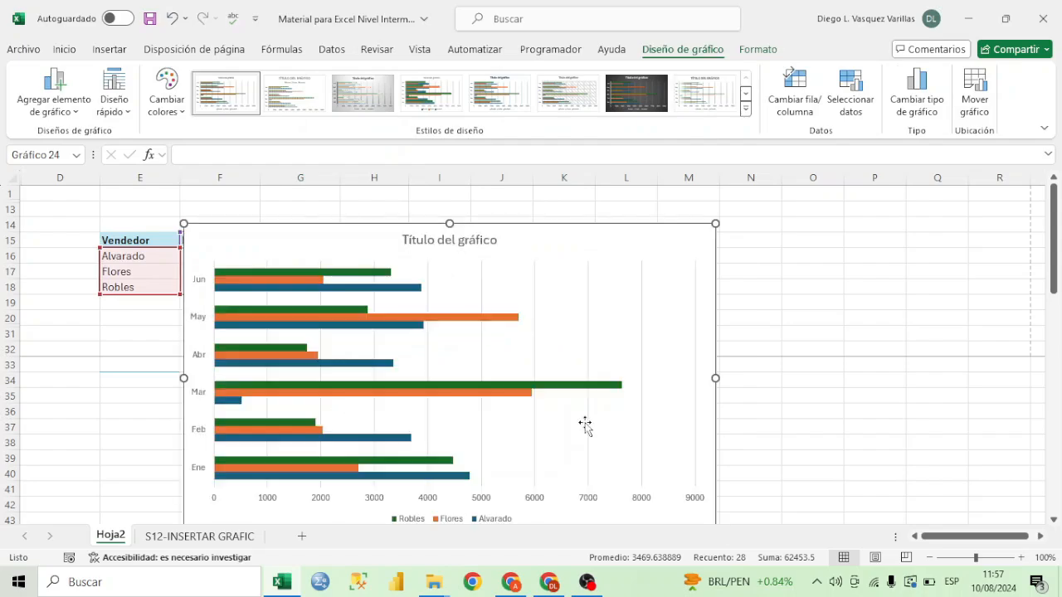
scroll(539, 344, "down", 1)
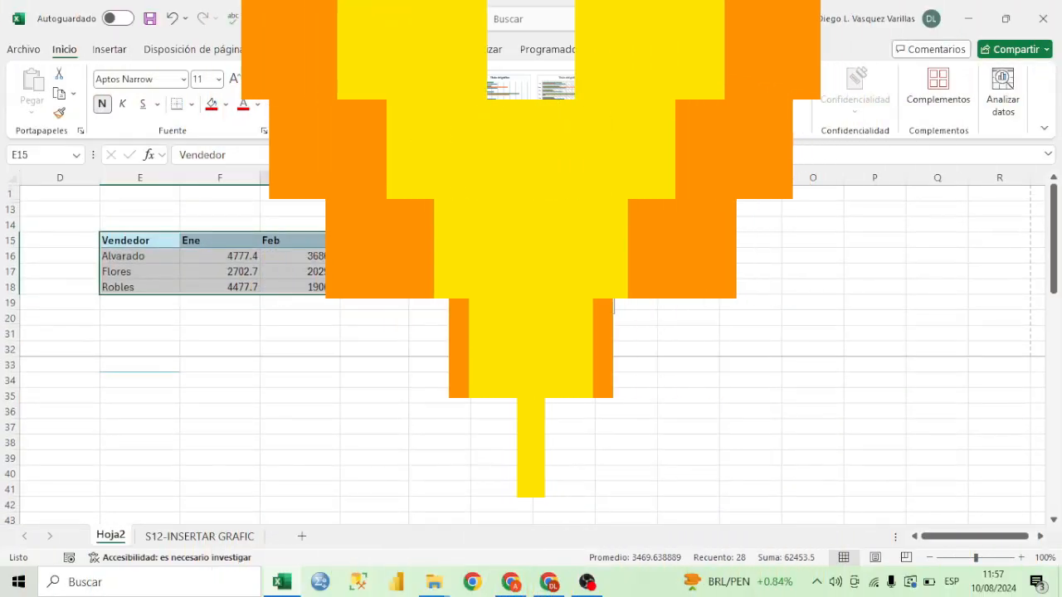
Insert a 2D 100% stacked bar chart from the monthly sales in E15:K18 and enlarge it to about 520 px wide
left_click(110, 50)
left_click(390, 73)
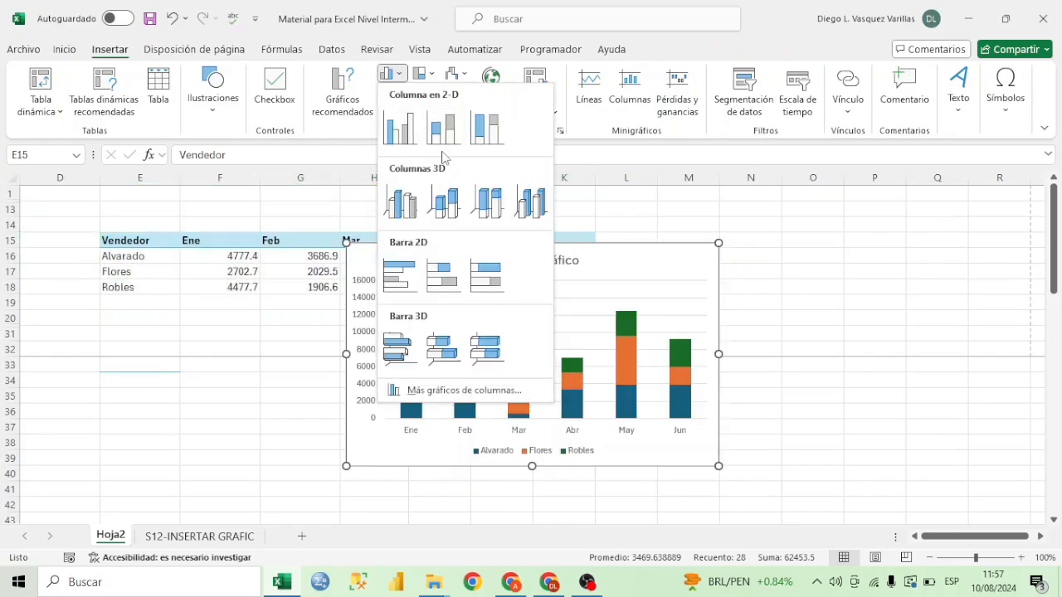
left_click(486, 277)
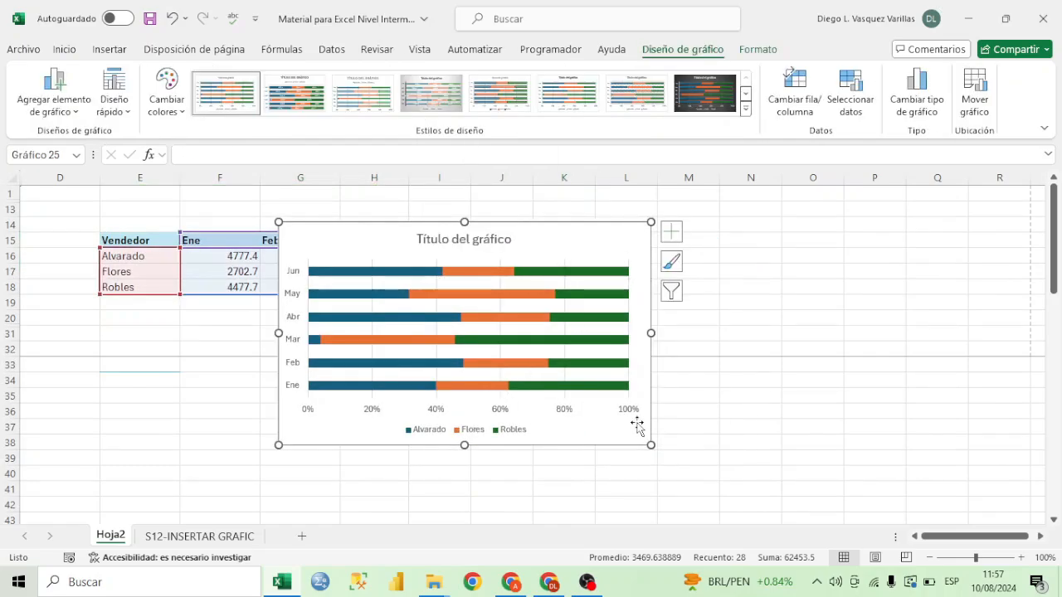
left_click_drag(651, 445, 819, 486)
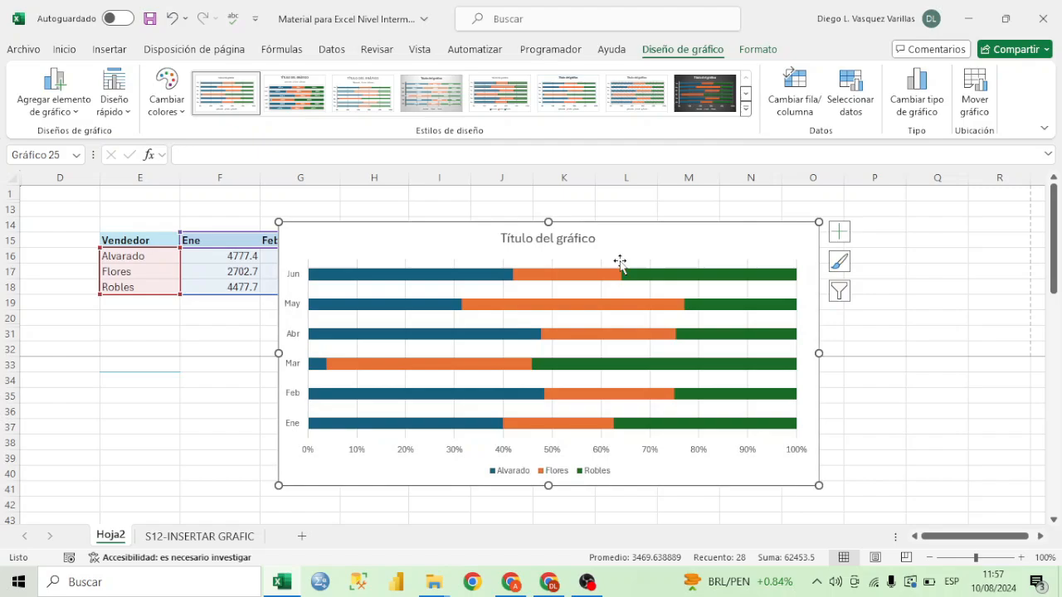
Add data labels to the three seller series of the 100% stacked bar chart and select the labels for a font colour change
right_click(477, 277)
key("Escape")
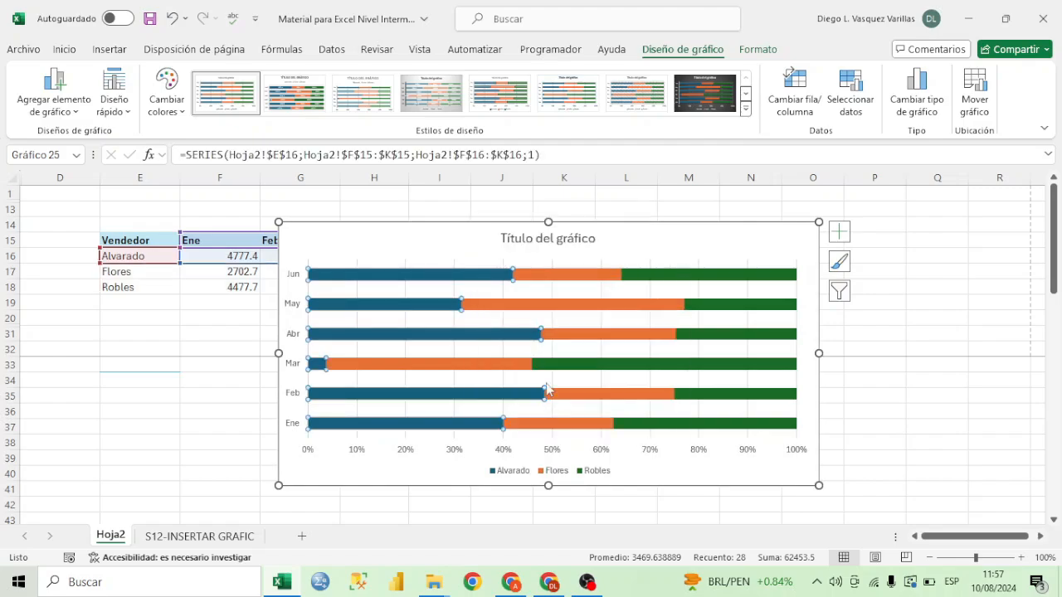
right_click(578, 275)
left_click(637, 402)
right_click(658, 276)
left_click(718, 401)
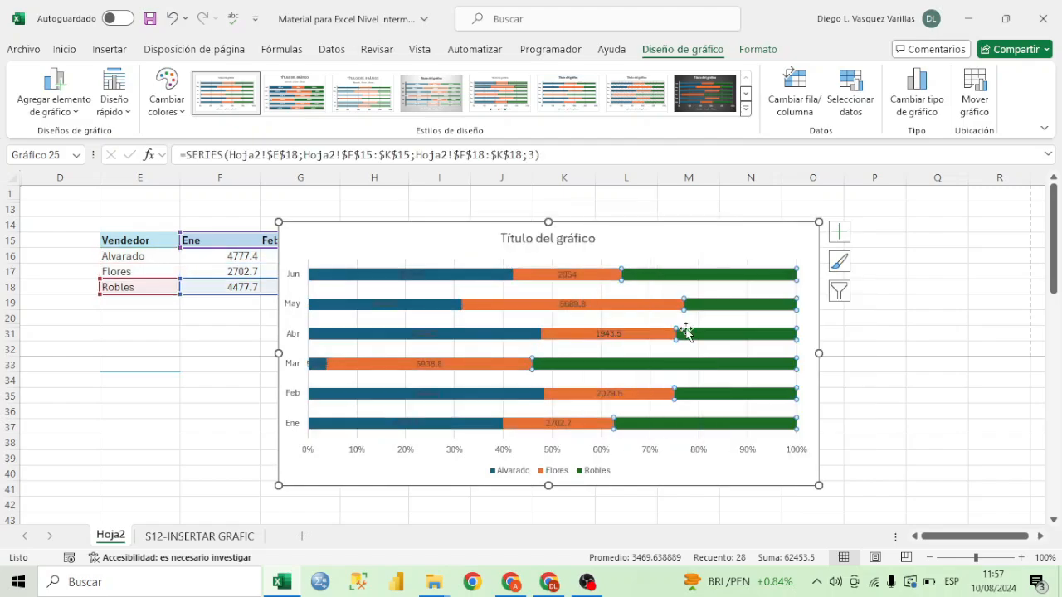
left_click(65, 48)
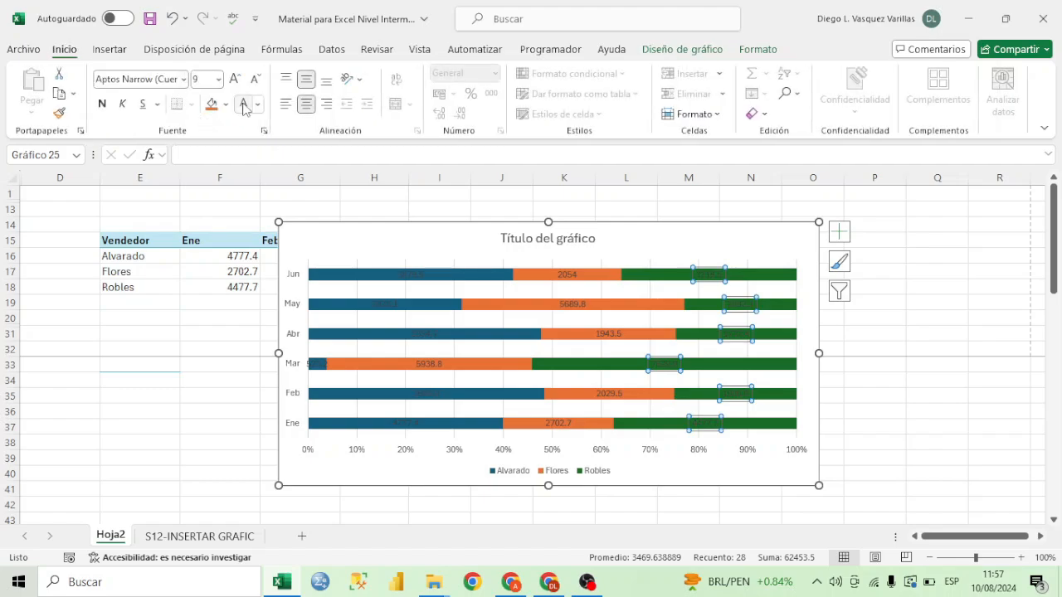
left_click(567, 276)
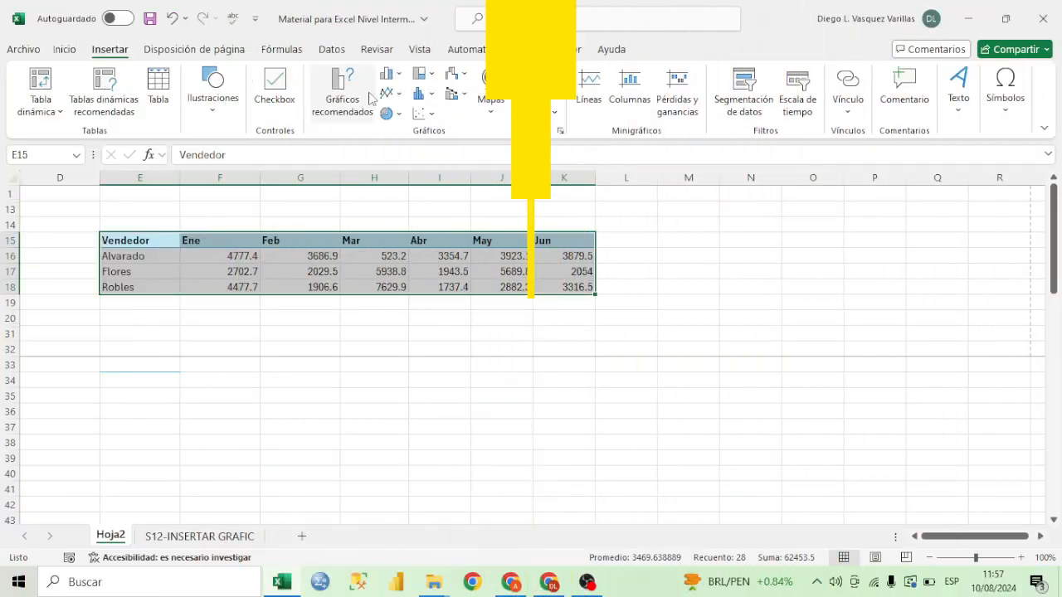
Insert a 2D stacked bar chart from the monthly sales in E15:K18 and enlarge it to about 450 px wide
left_click(390, 73)
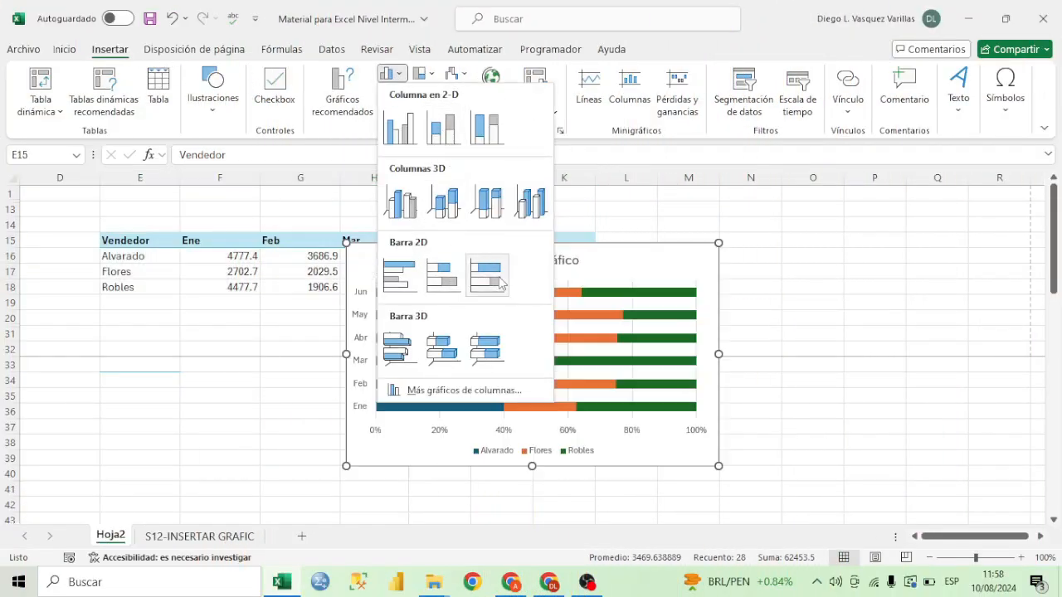
left_click(448, 275)
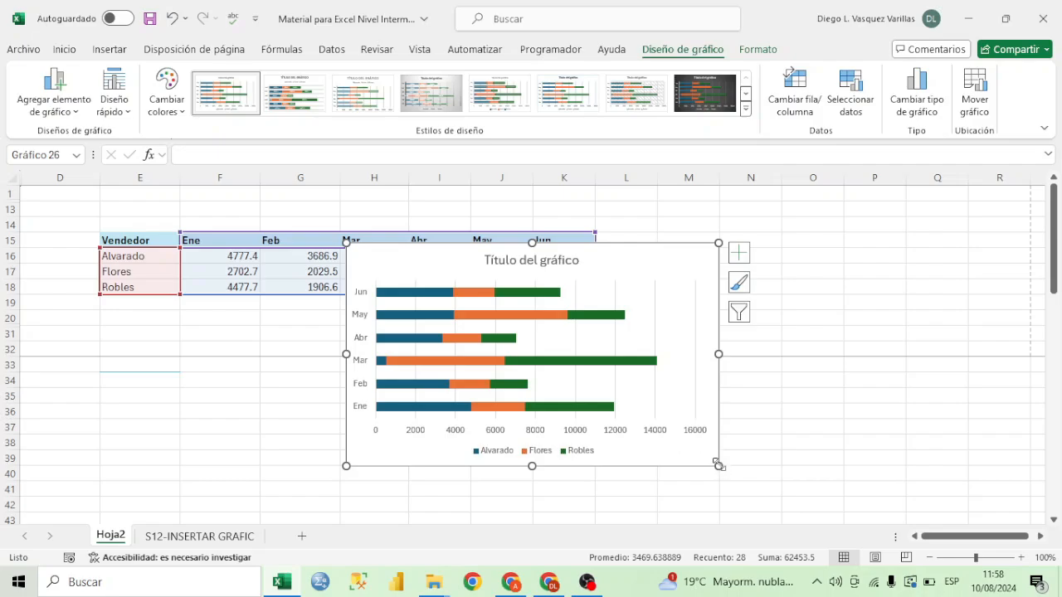
left_click_drag(719, 466, 813, 484)
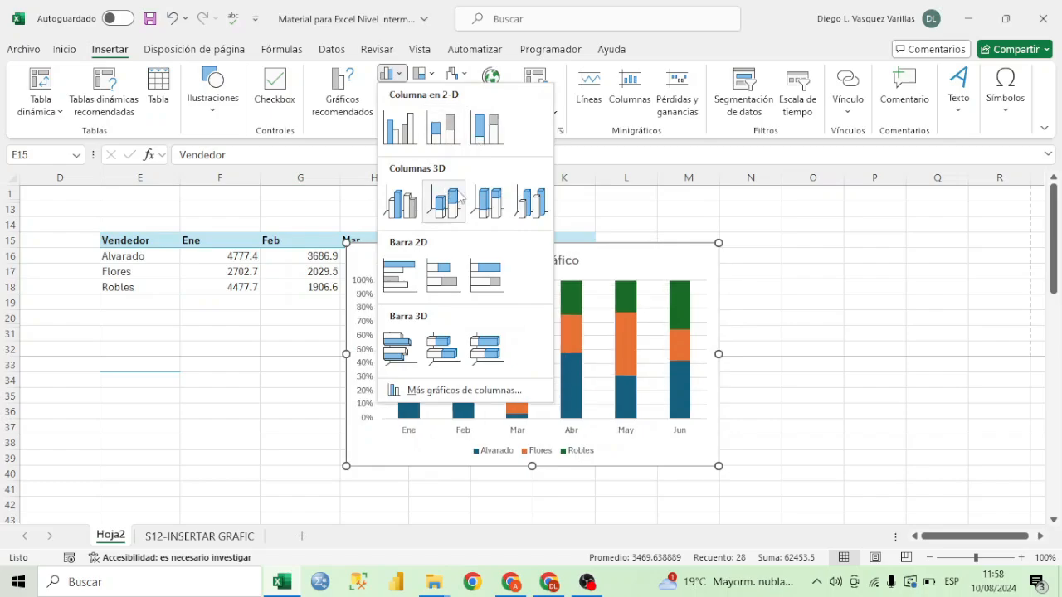
Insert a 3D 100% stacked bar chart from the monthly sales, widen it to about 595 px and place it over the table
left_click(479, 346)
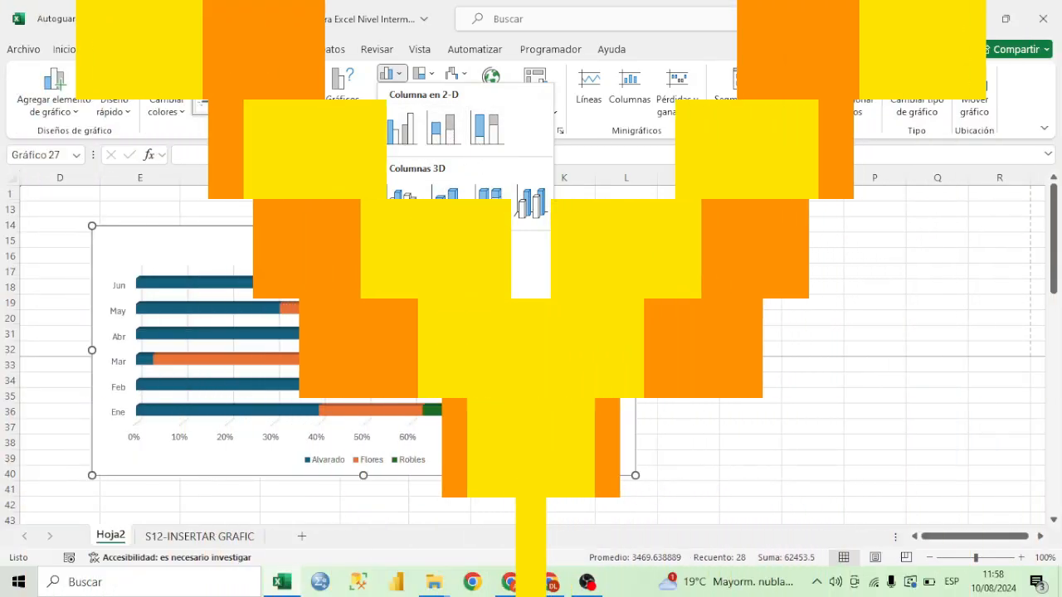
left_click_drag(637, 477, 707, 502)
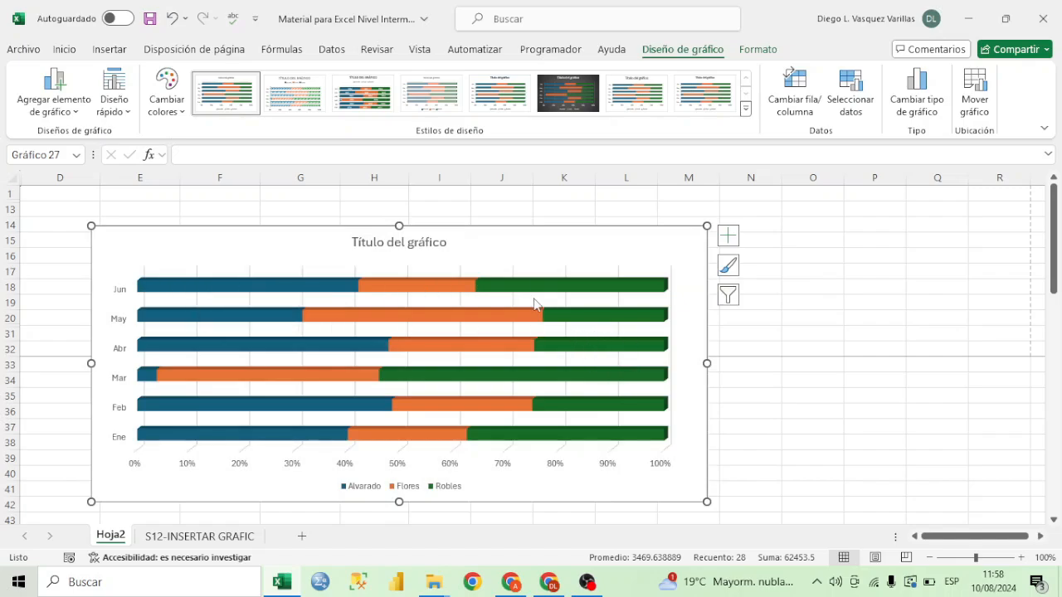
left_click_drag(562, 244, 624, 238)
Try preset styles on the 3D bar chart and apply the third one, with solid bars, white data labels and an uppercase title
left_click(704, 93)
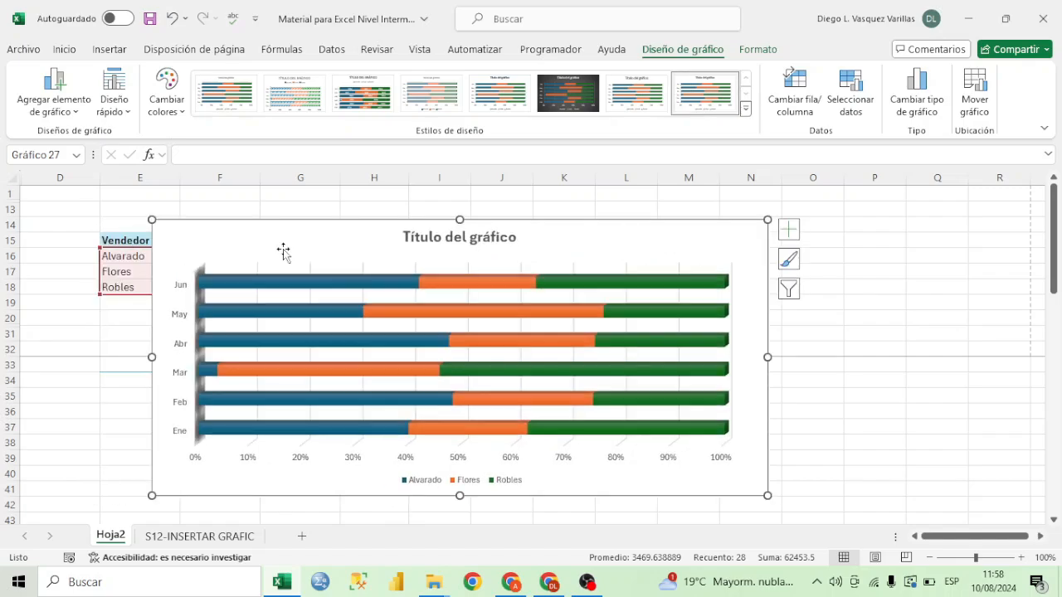
left_click(299, 94)
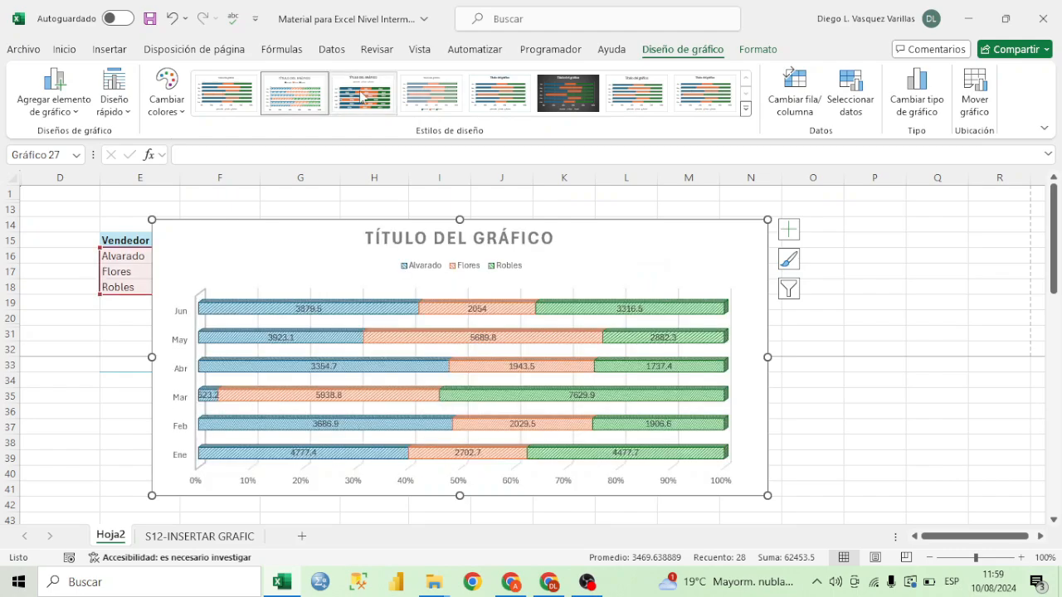
left_click(365, 95)
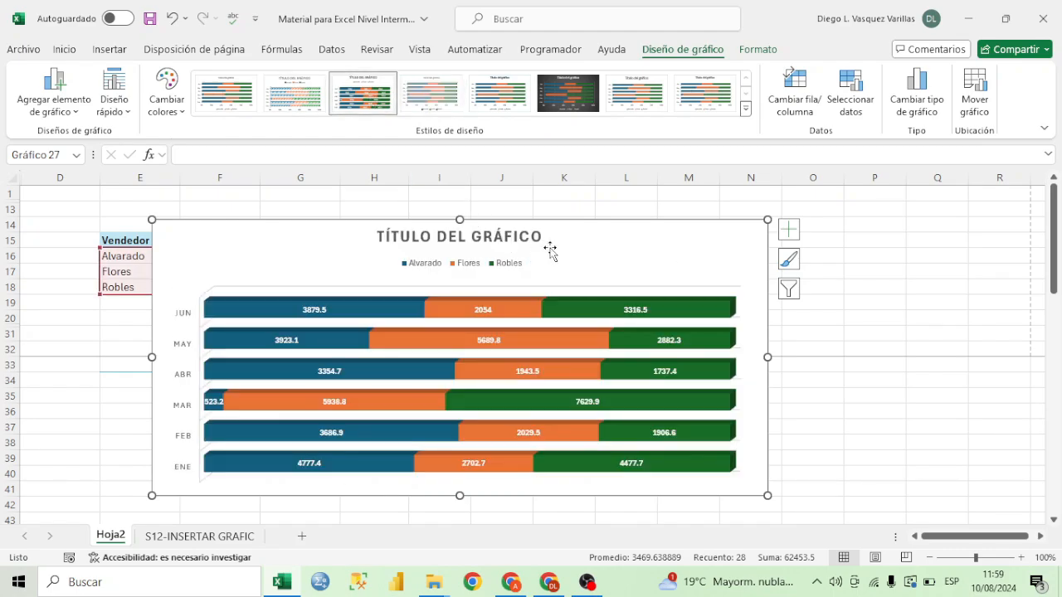
left_click_drag(602, 221, 588, 209)
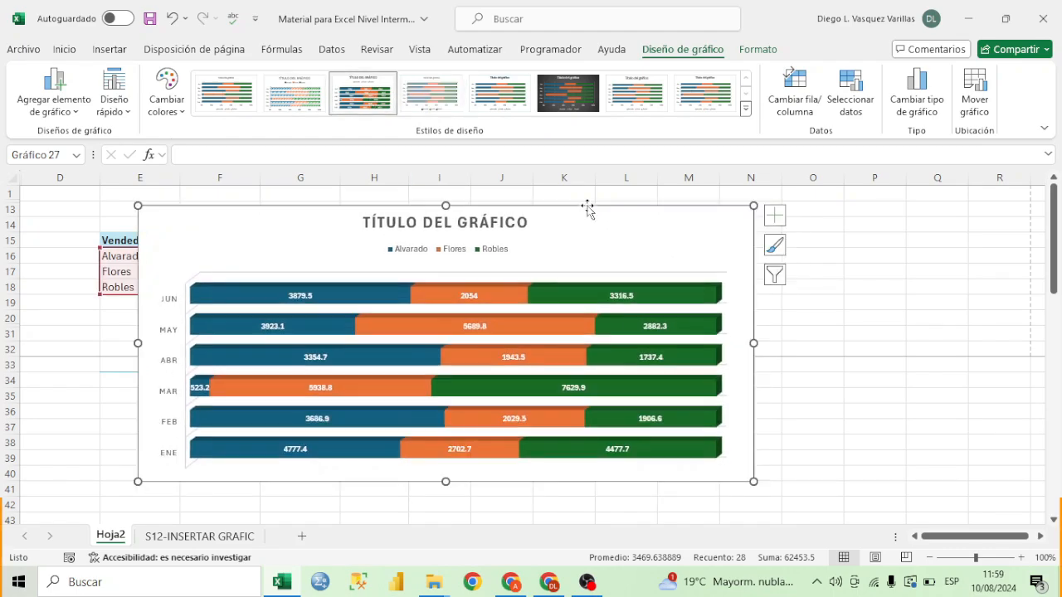